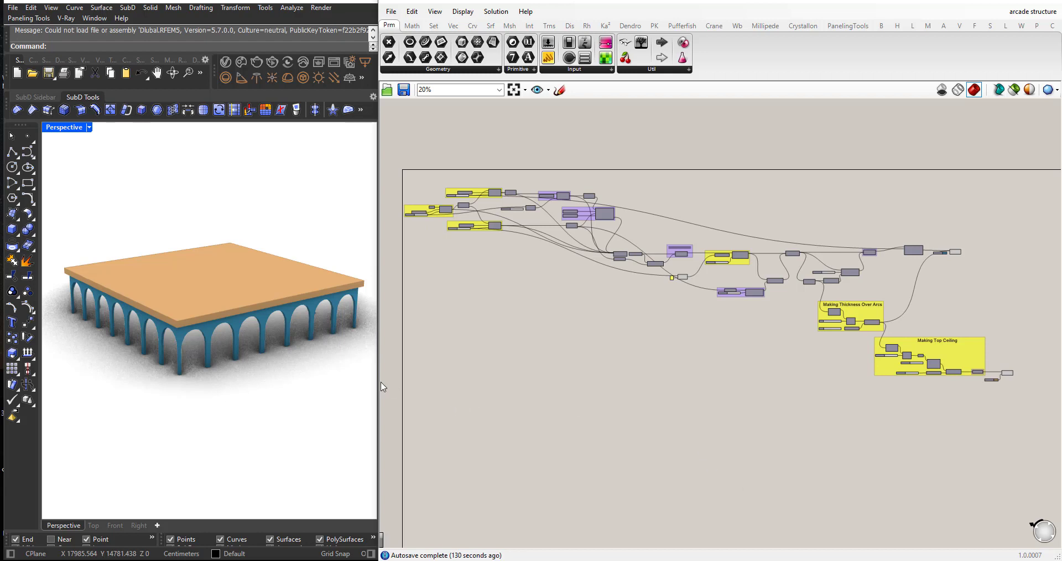
- Switch to the open definition "arcade structure_end first part" and view its single arch
click(1015, 11)
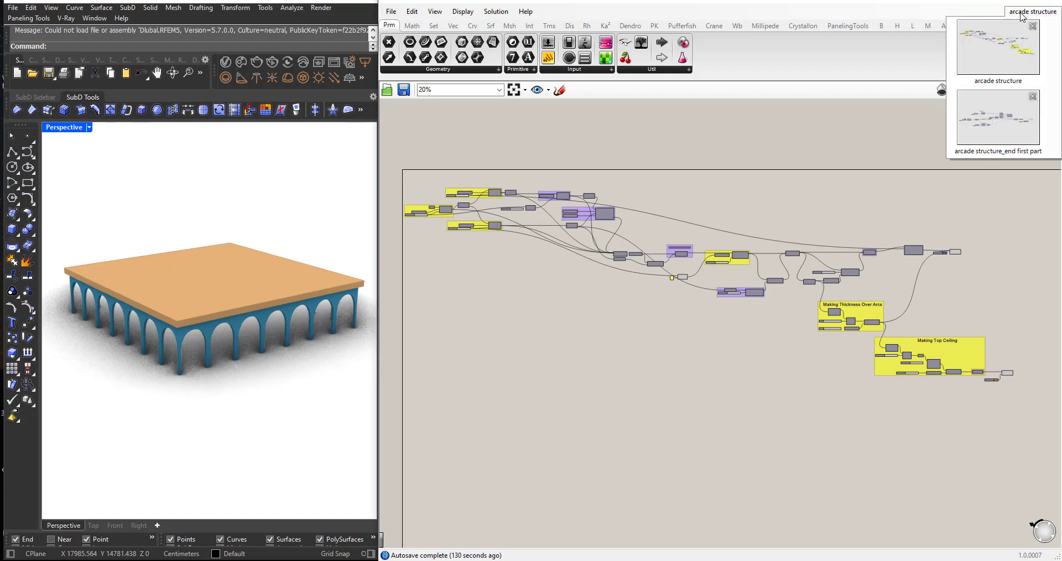
click(1009, 108)
scroll(198, 363, up, 5)
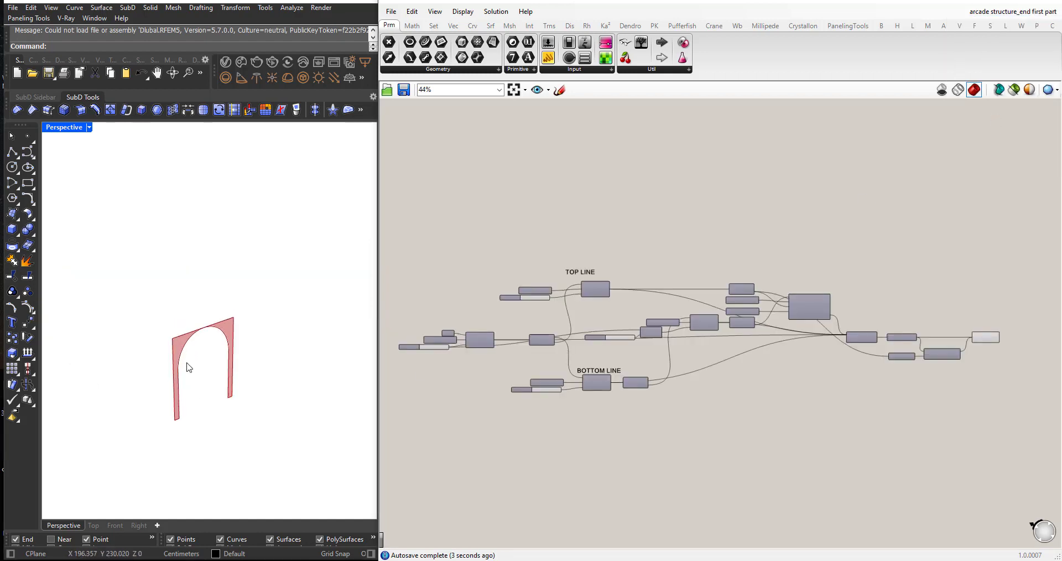
scroll(188, 361, up, 2)
mouse_move(188, 360)
right_down()
mouse_move(254, 363)
mouse_move(178, 366)
right_up()
scroll(216, 355, down, 3)
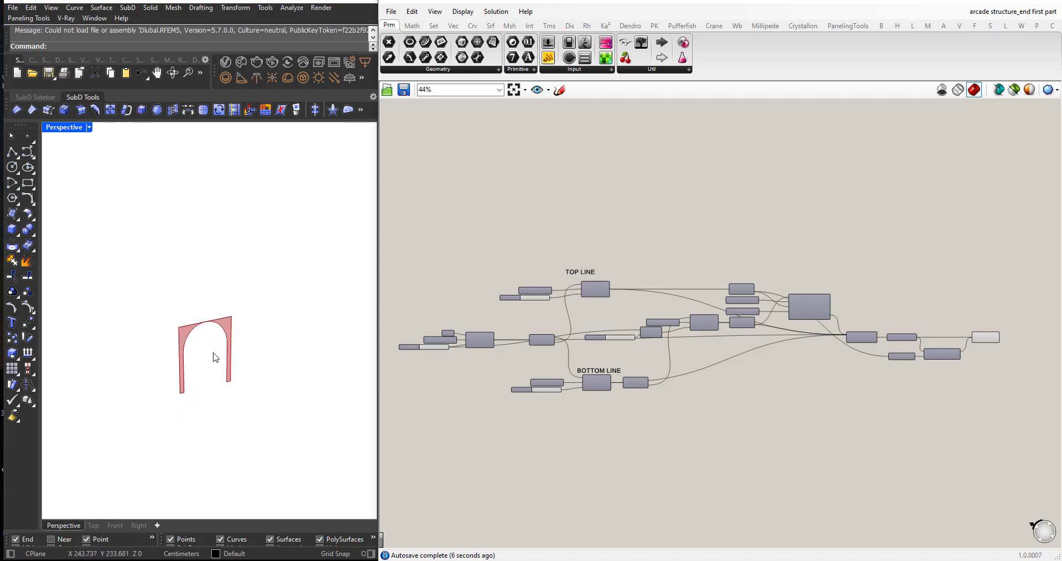
- Change the Perspective viewport's display mode to Shaded and inspect the arch on the construction plane
click(62, 127)
click(117, 169)
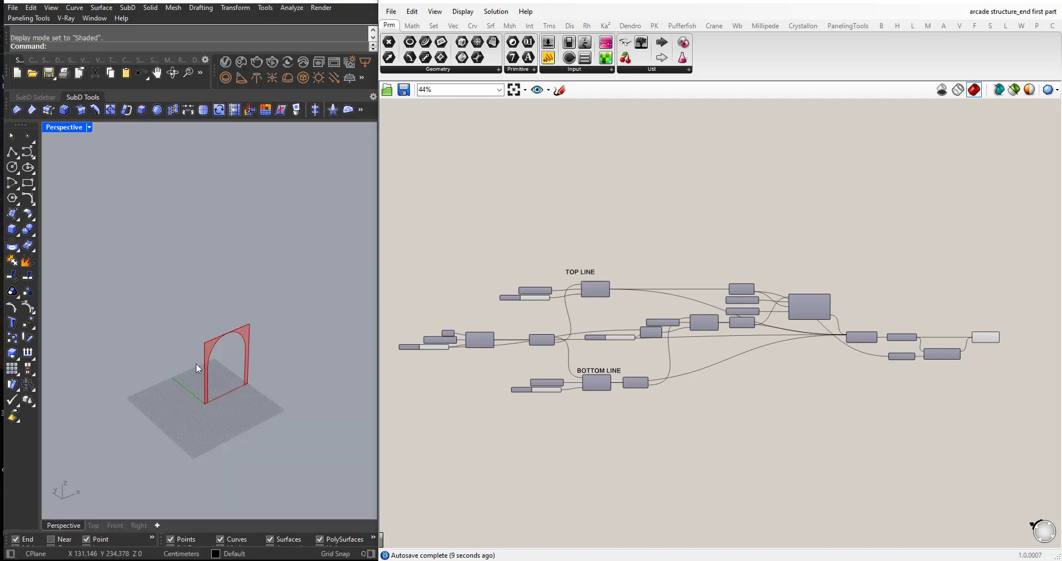
scroll(209, 372, up, 2)
scroll(224, 368, down, 3)
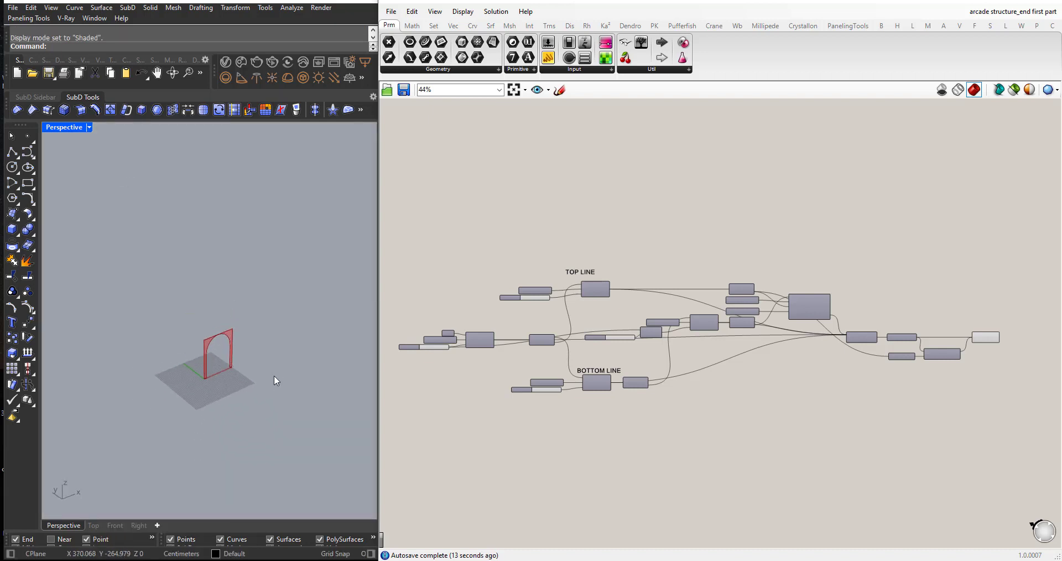
scroll(211, 339, up, 2)
right_drag(226, 354, 218, 350)
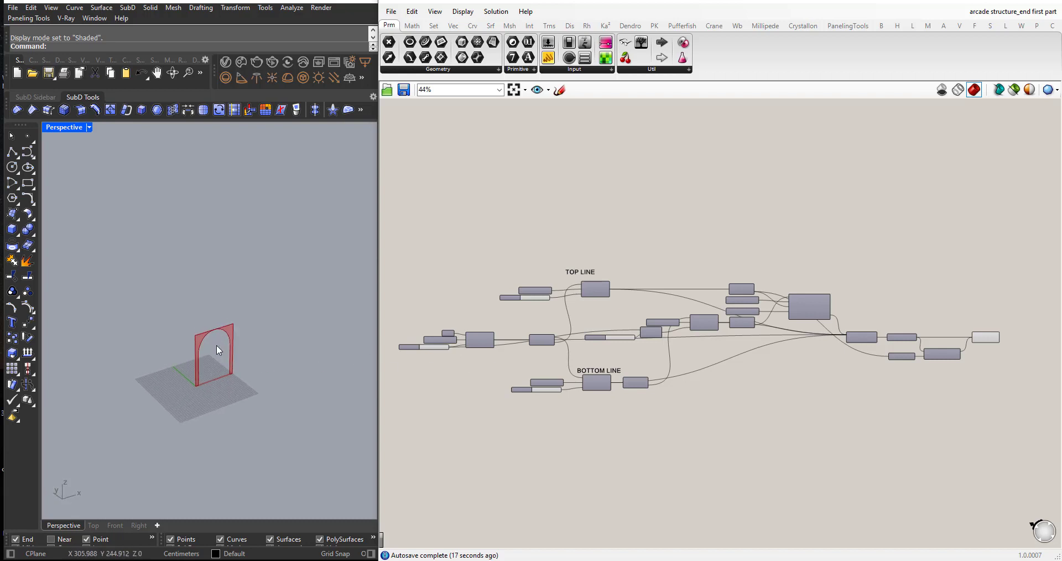
mouse_move(214, 350)
right_down()
mouse_move(204, 360)
mouse_move(219, 380)
mouse_move(204, 365)
mouse_move(212, 343)
right_up()
scroll(526, 381, down, 2)
- Add a Linear Array component after the Brep Join and feed the joined Breps into its Geometry input
scroll(749, 385, up, 6)
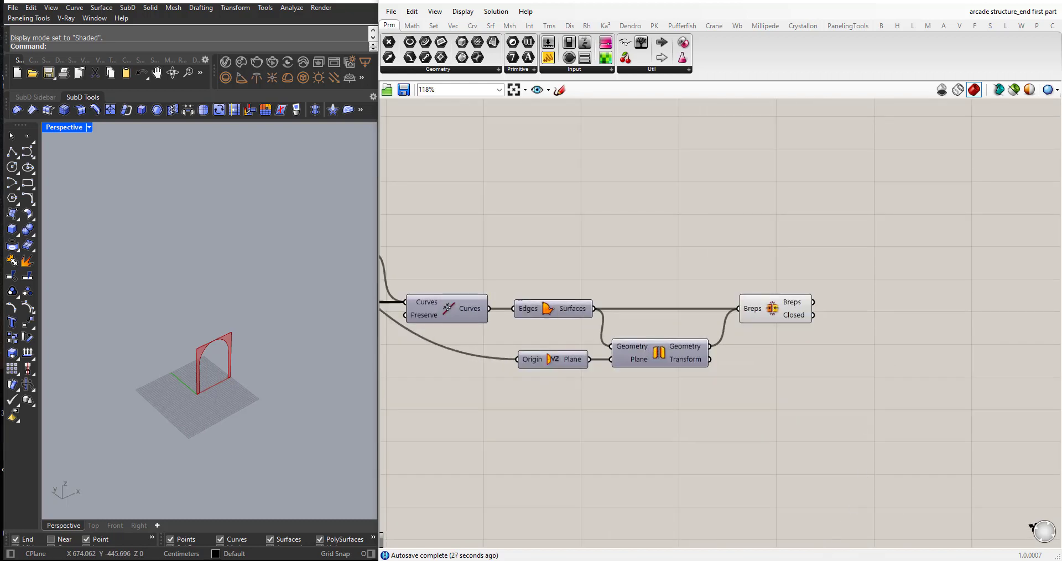
double_click(886, 375)
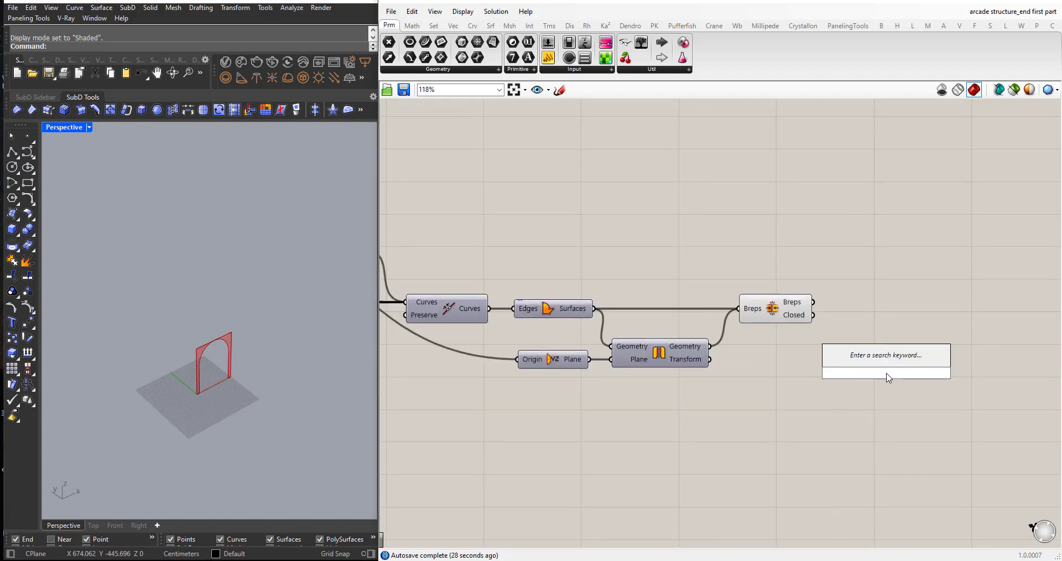
text(linea)
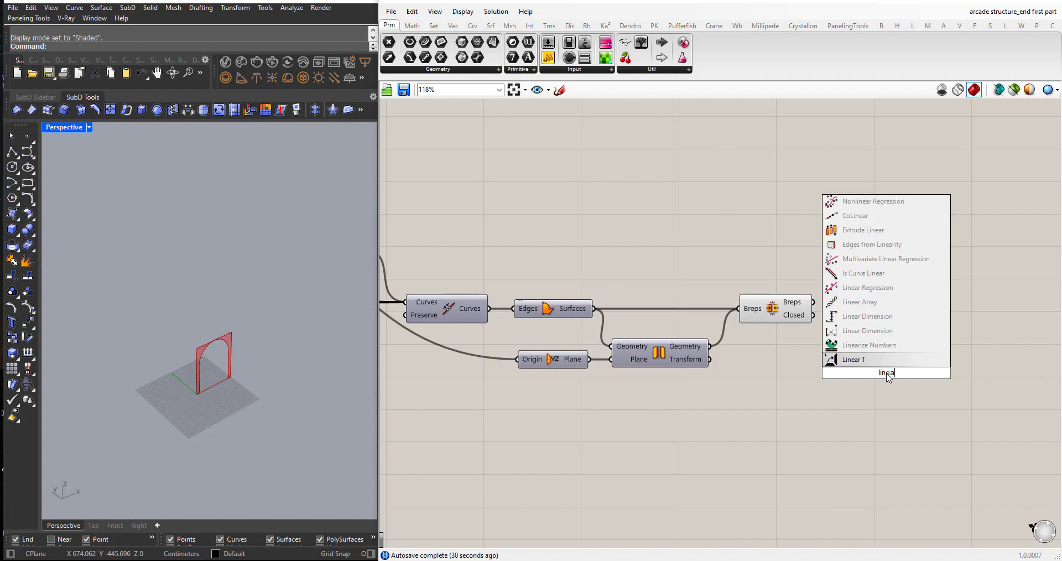
click(862, 303)
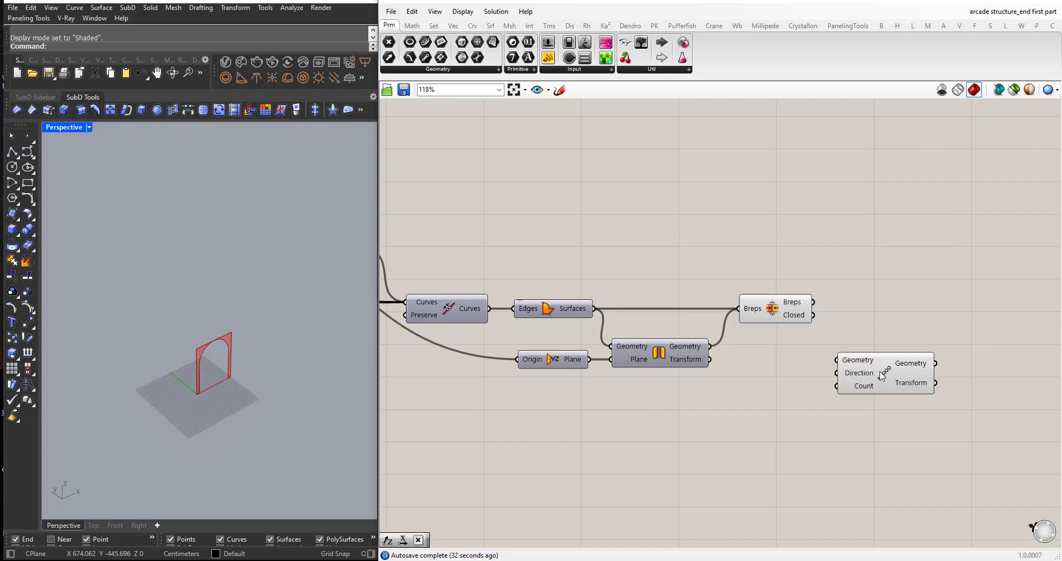
drag(880, 374, 895, 371)
drag(813, 302, 920, 431)
- Add a Unit X vector component and connect it to the Linear Array's Direction input
click(705, 471)
double_click(705, 472)
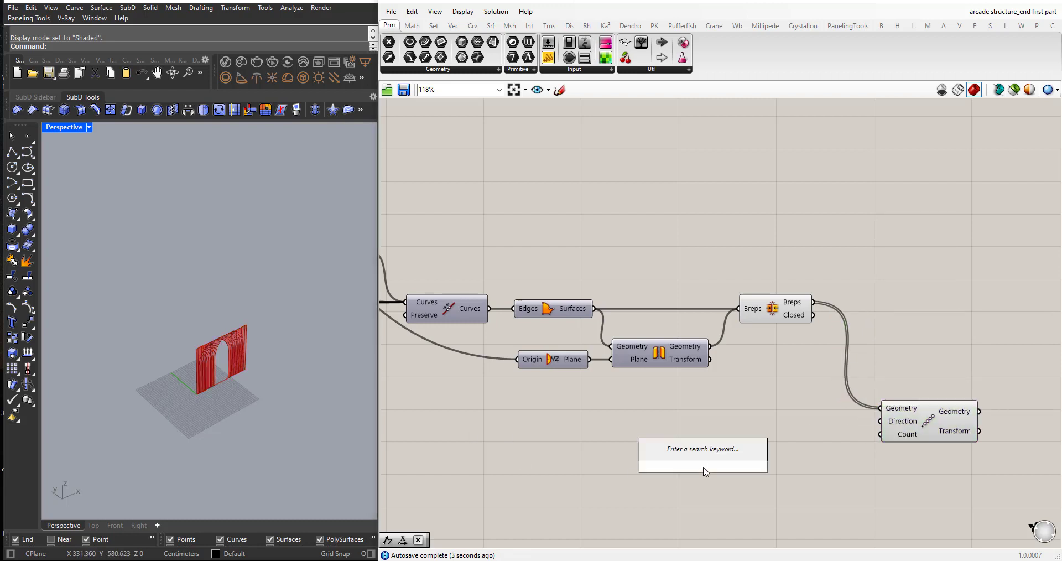
text(x)
click(676, 430)
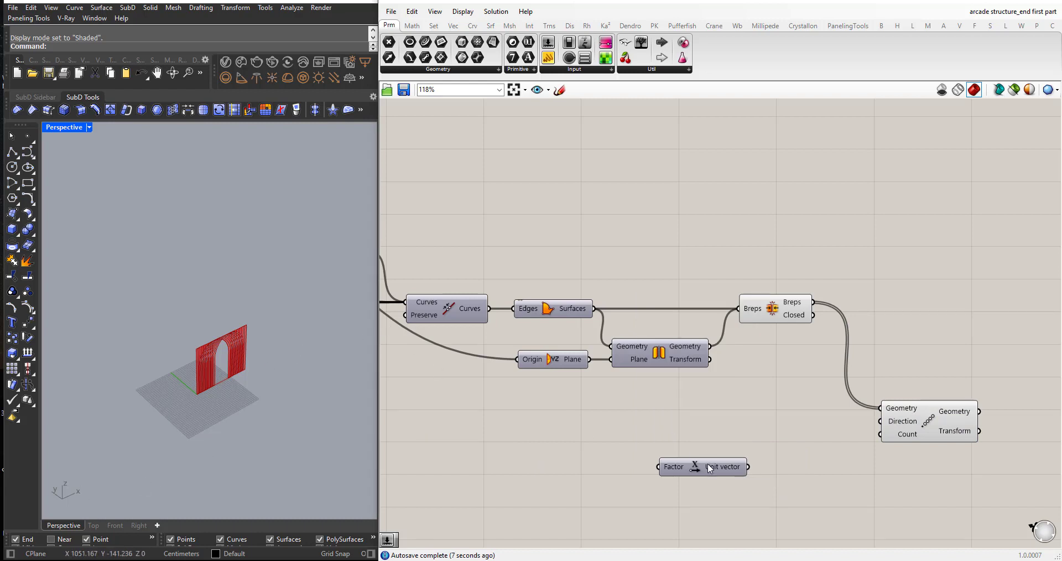
drag(709, 468, 881, 421)
drag(755, 432, 804, 427)
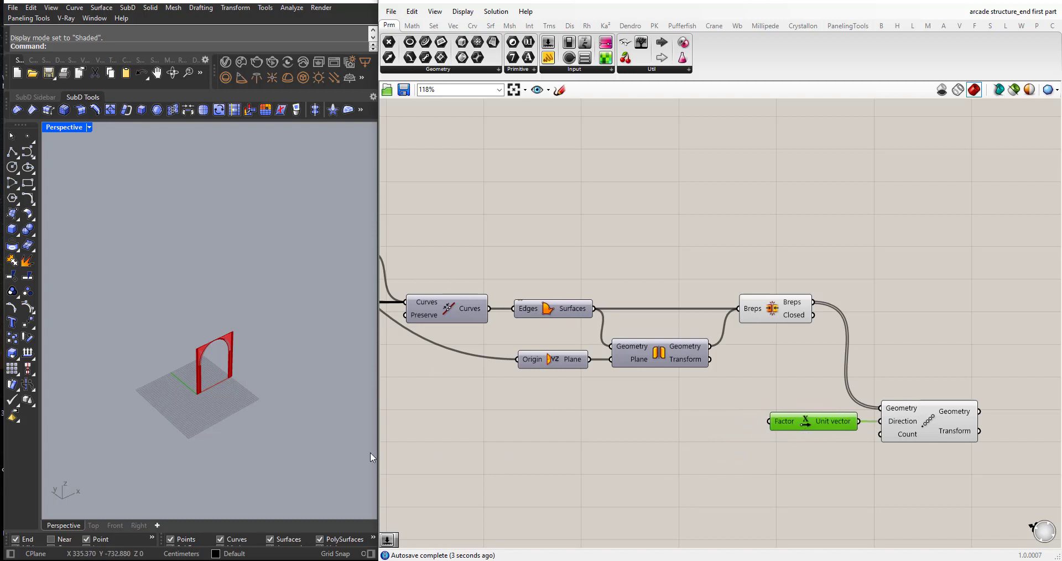
- Examine the overlapping arch copies, temporarily previewing the Line component under TOP LINE to compare its length with the arch width
right_drag(243, 363, 230, 366)
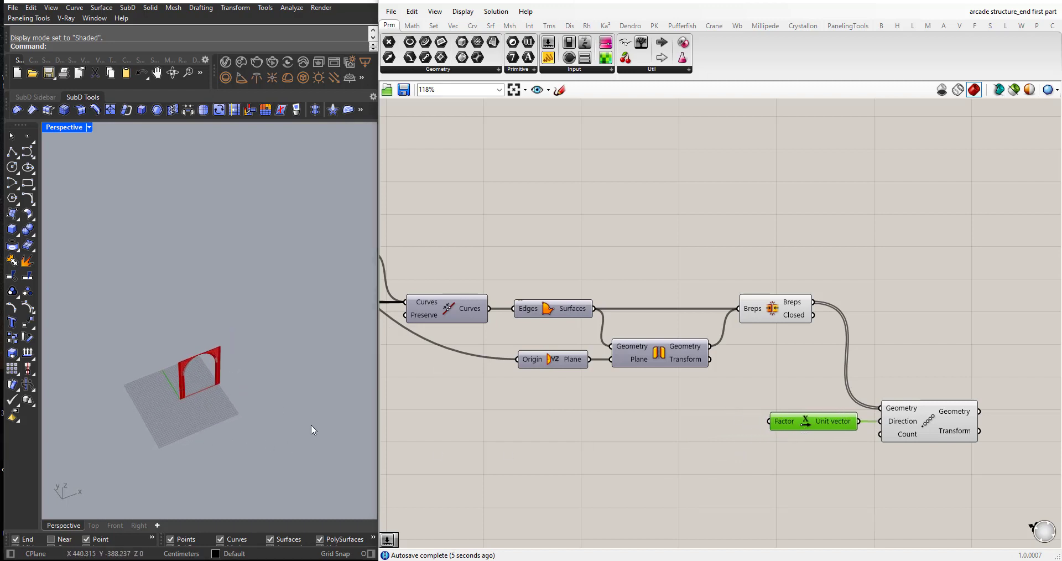
scroll(193, 362, up, 4)
scroll(180, 365, up, 4)
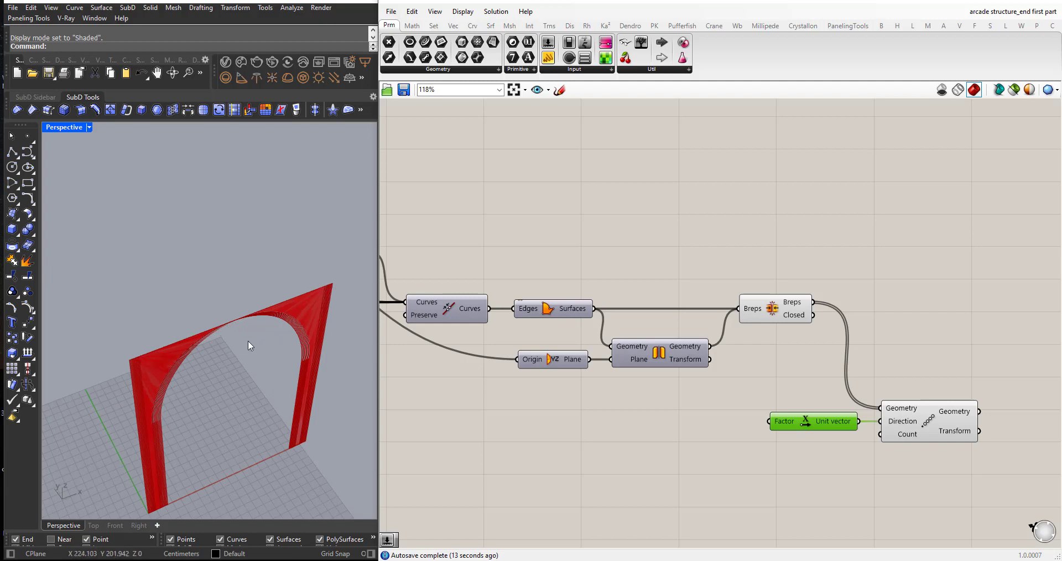
scroll(190, 398, down, 2)
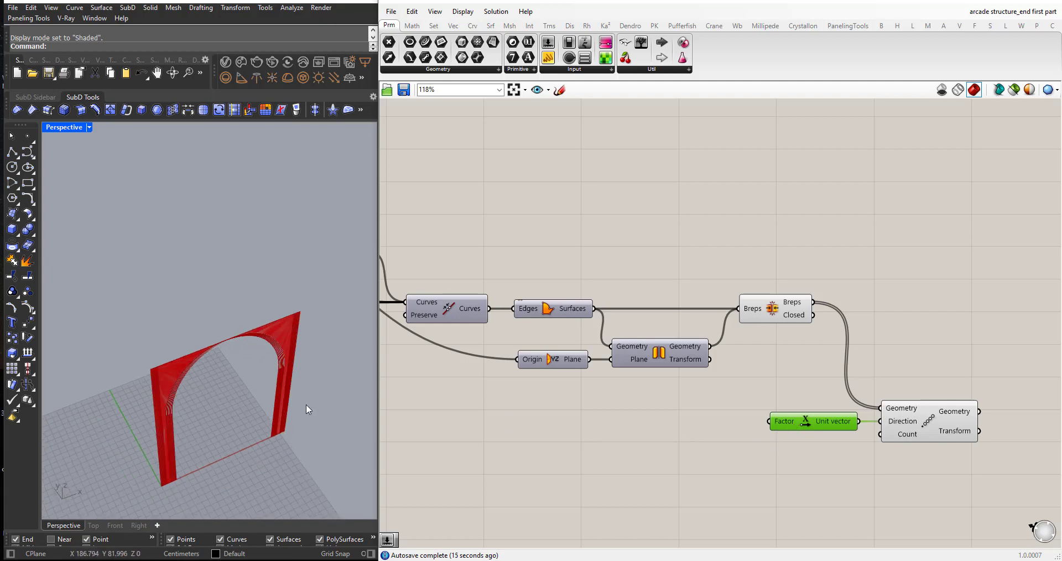
scroll(716, 414, down, 6)
scroll(544, 390, up, 7)
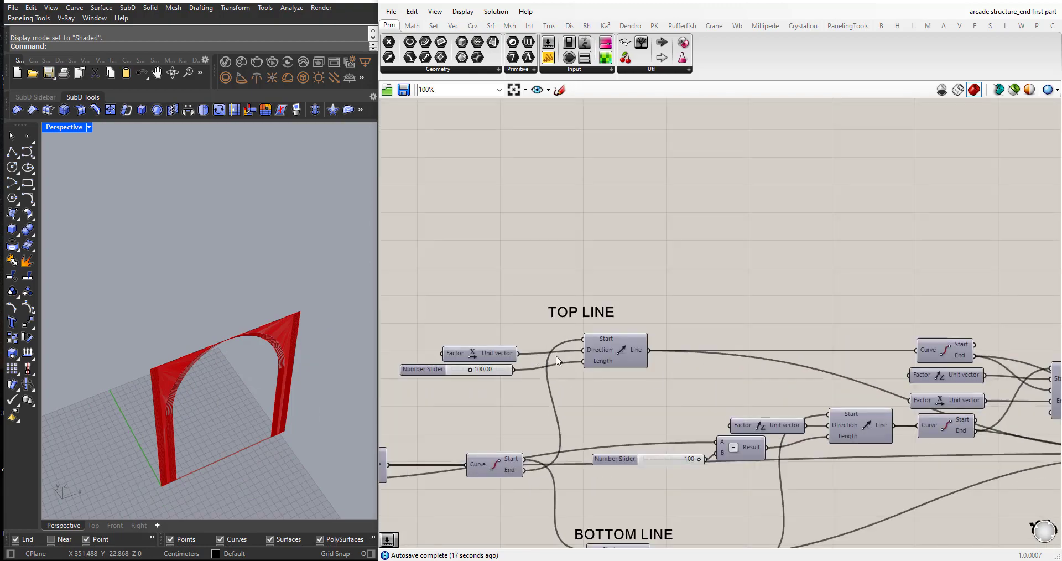
click(639, 353)
right_click(639, 351)
click(647, 369)
click(639, 418)
click(641, 359)
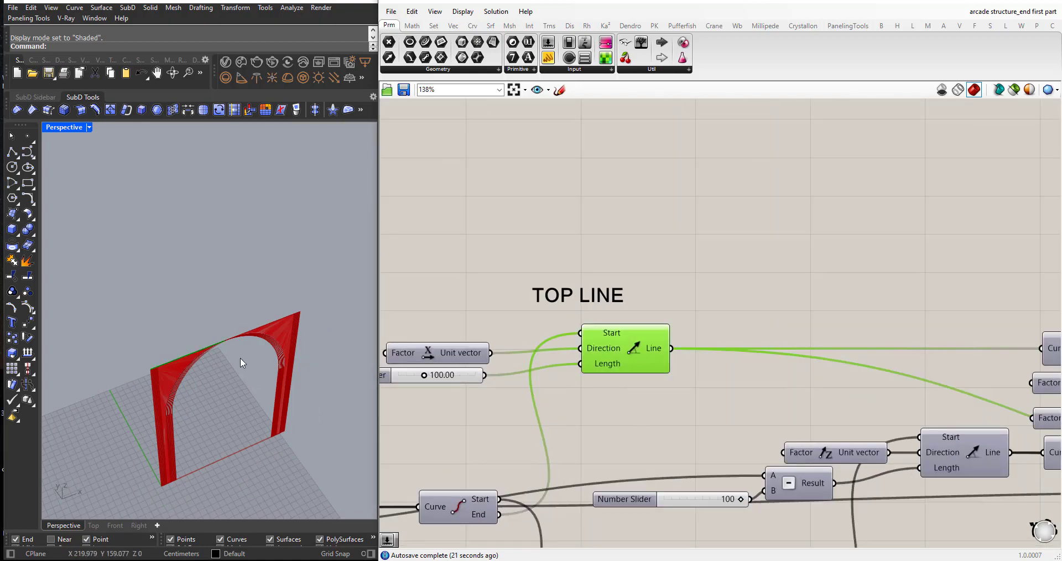
scroll(240, 356, up, 2)
scroll(107, 368, down, 2)
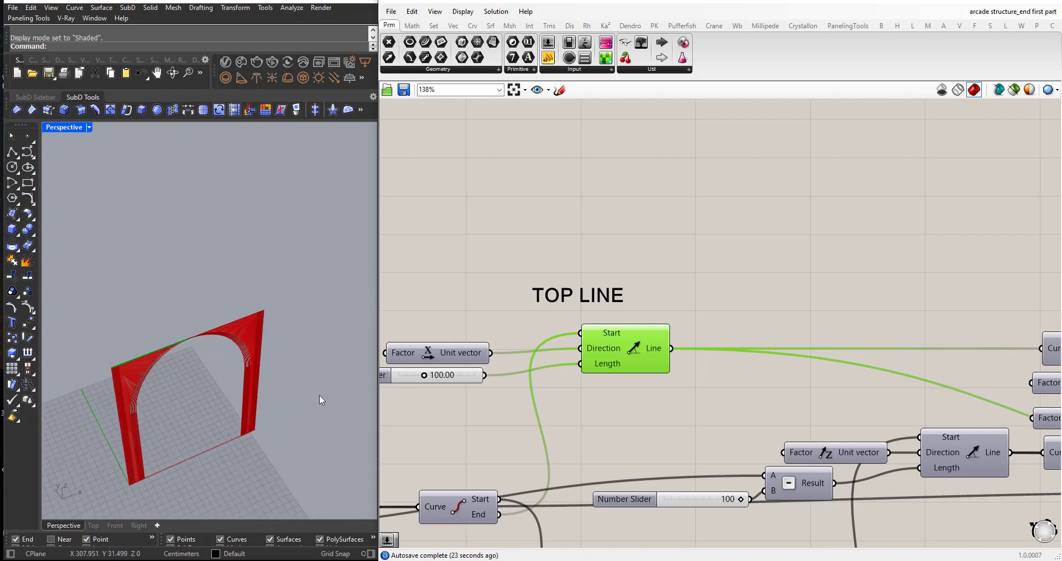
click(606, 389)
right_click(631, 354)
click(600, 353)
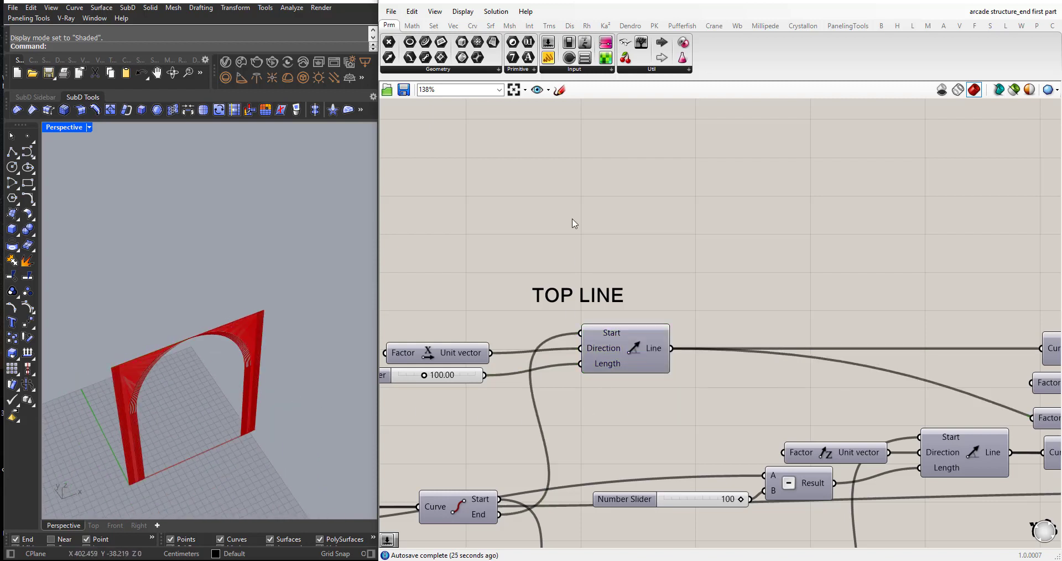
- Add a Multiplication component and a panel containing 2, and connect the panel to input B
click(409, 27)
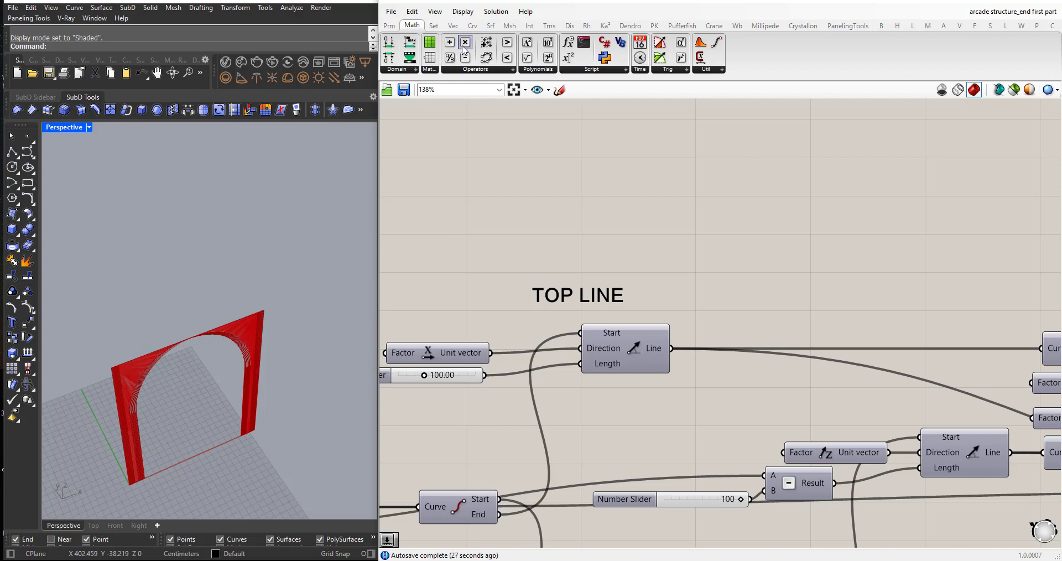
drag(465, 42, 809, 224)
double_click(724, 260)
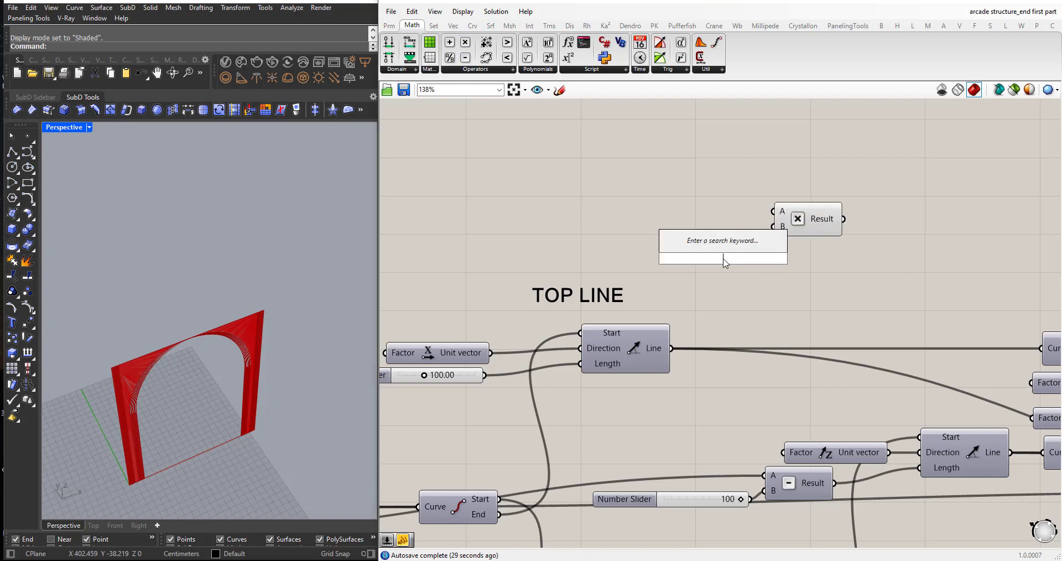
text(//)
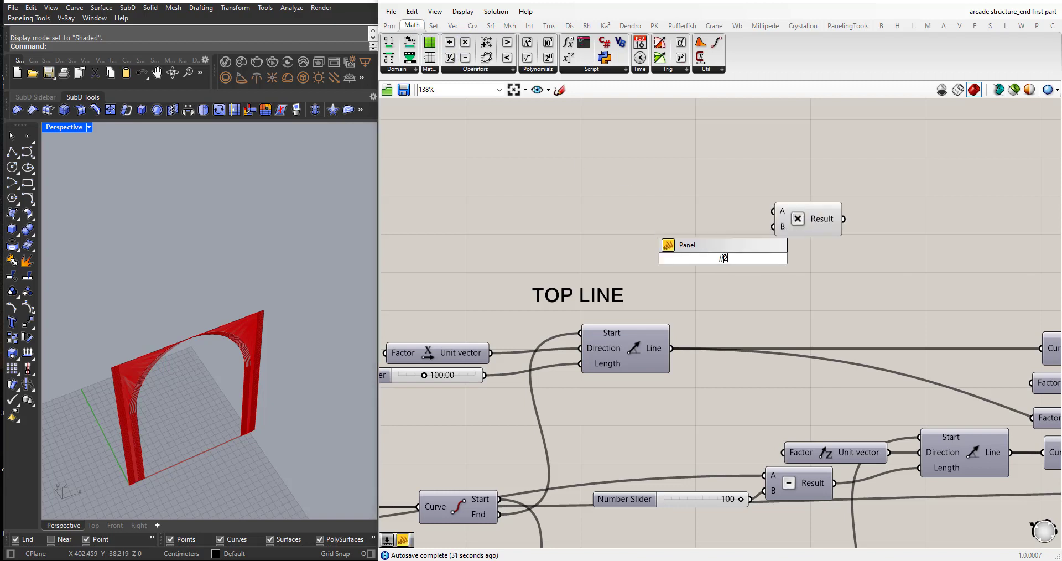
text(2)
key(Return)
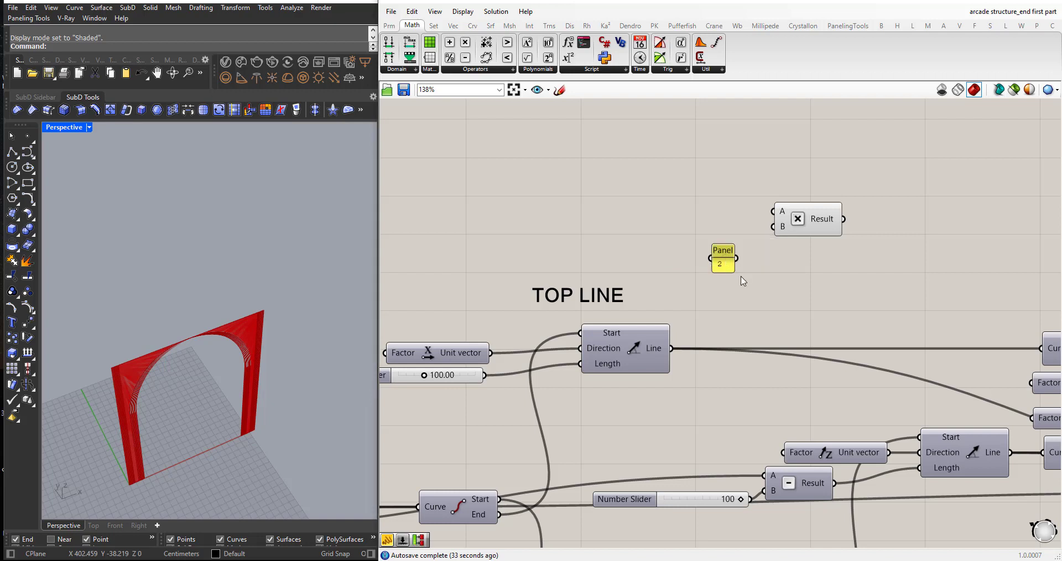
drag(734, 271, 746, 229)
- Connect the top line's length slider to input A of the Multiplication component
scroll(594, 321, down, 2)
scroll(578, 351, up, 1)
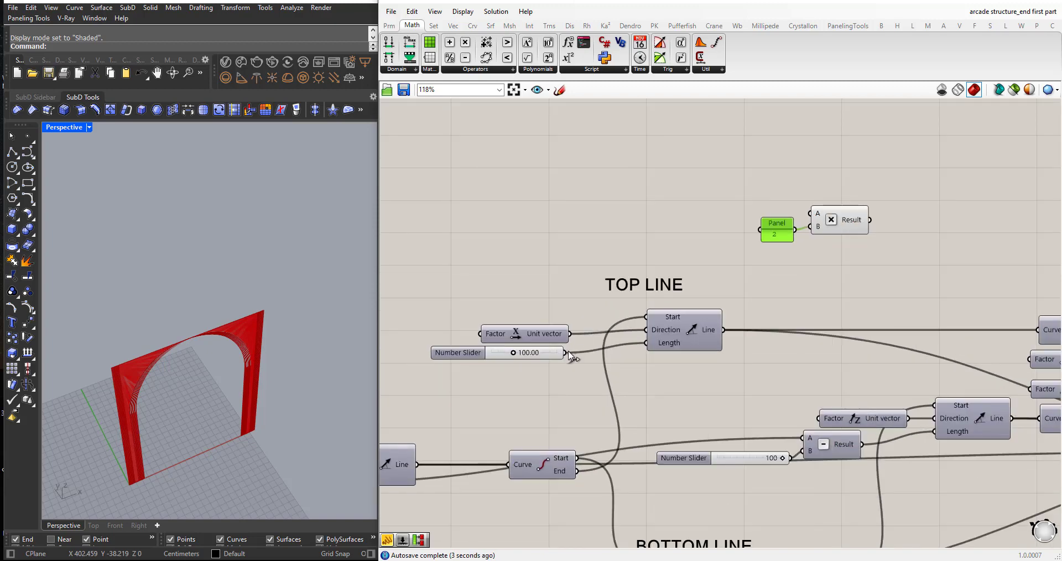
drag(566, 354, 760, 230)
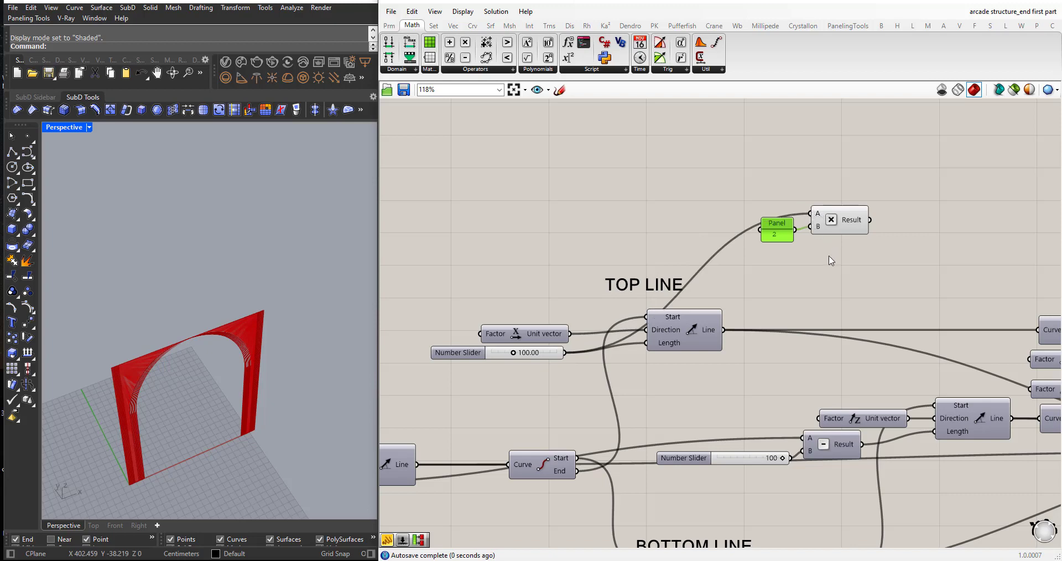
- Move the Multiplication component and its panel beside the Linear Array and connect the Result to the Unit X Factor input
scroll(624, 250, down, 4)
scroll(624, 251, down, 2)
scroll(625, 246, up, 1)
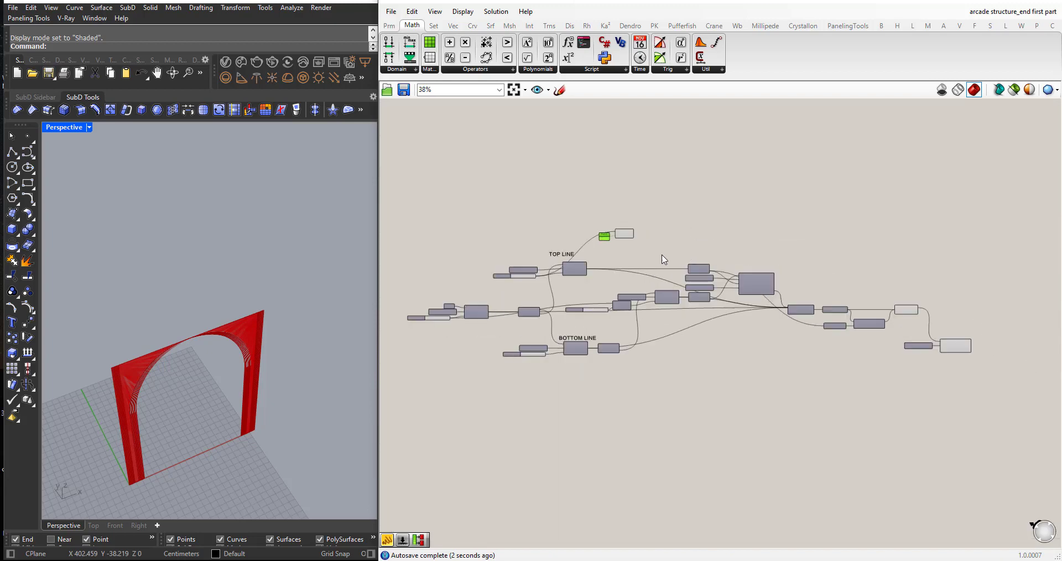
drag(656, 254, 566, 221)
drag(628, 238, 914, 376)
scroll(915, 376, up, 6)
drag(808, 352, 788, 272)
scroll(148, 379, down, 12)
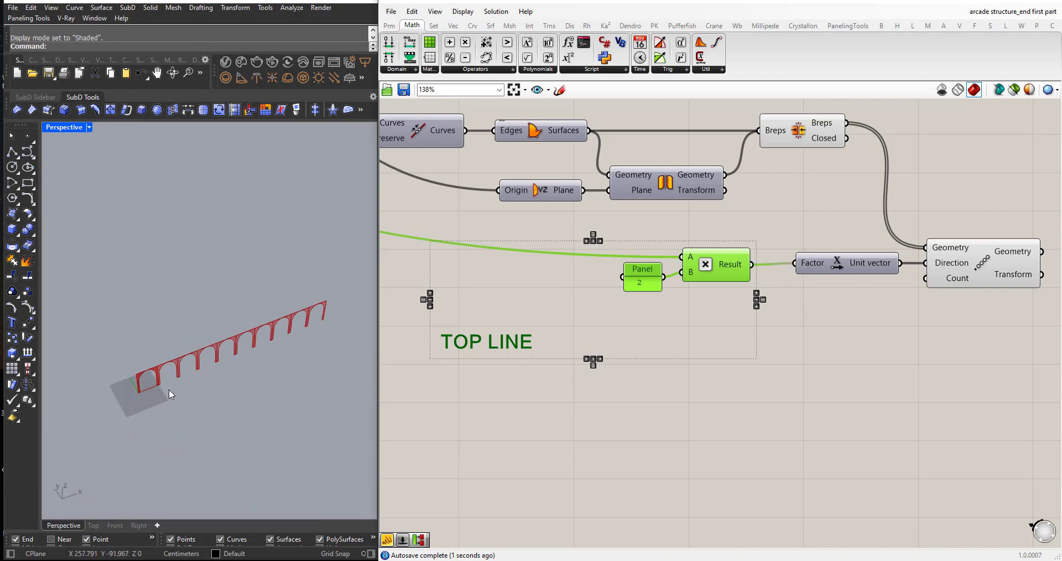
scroll(216, 375, up, 2)
scroll(707, 334, down, 1)
- Turn off the preview of the Brep Join component
click(758, 354)
scroll(765, 354, down, 1)
scroll(815, 242, up, 2)
drag(777, 285, 704, 183)
middle_click(723, 215)
click(758, 175)
click(779, 394)
scroll(761, 387, down, 1)
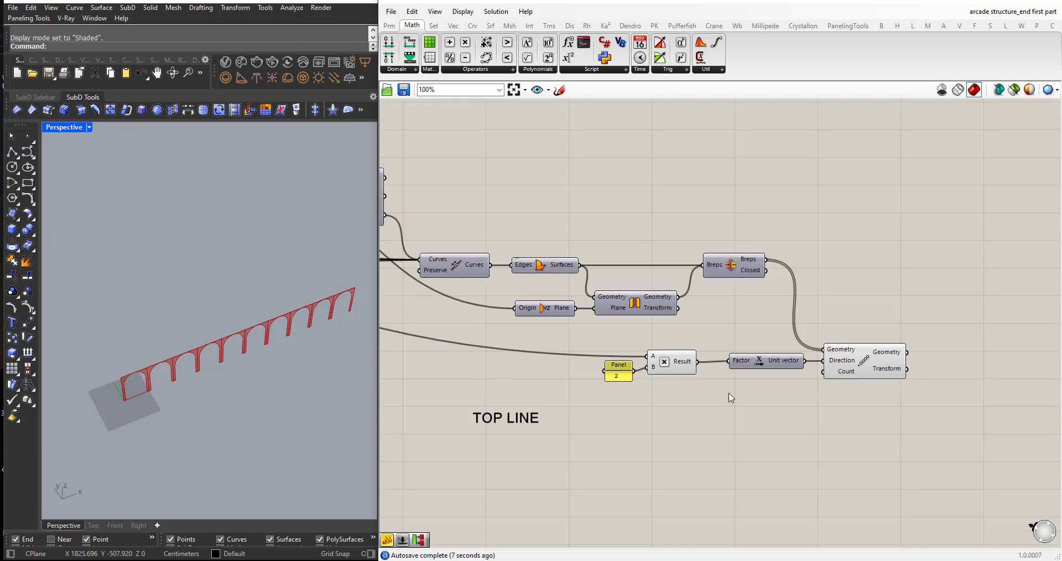
- Add a number slider ranging from 1 to 30 and connect it to the Linear Array's Count input
scroll(553, 368, up, 2)
click(536, 363)
scroll(536, 368, down, 2)
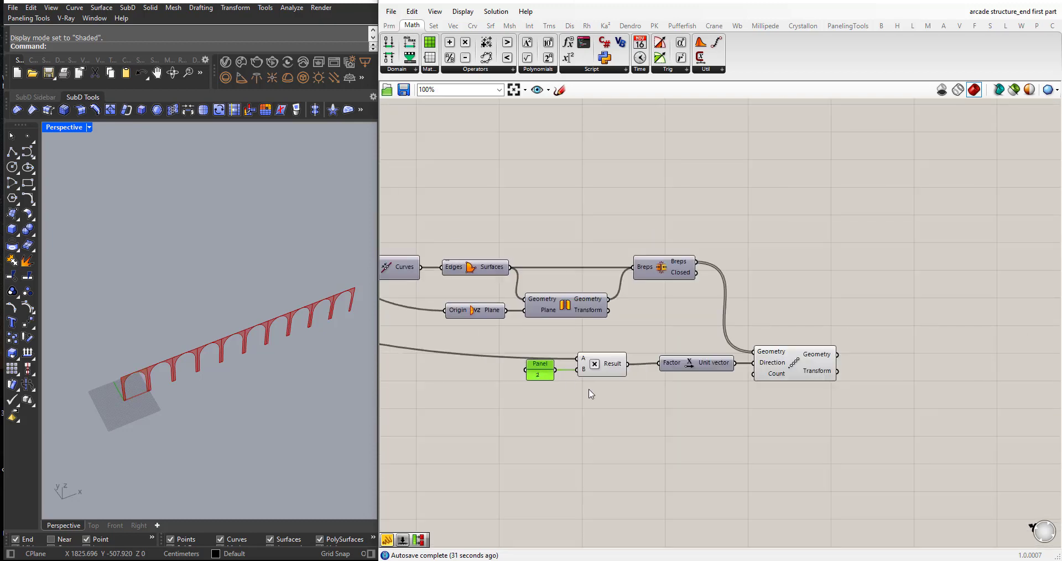
double_click(639, 420)
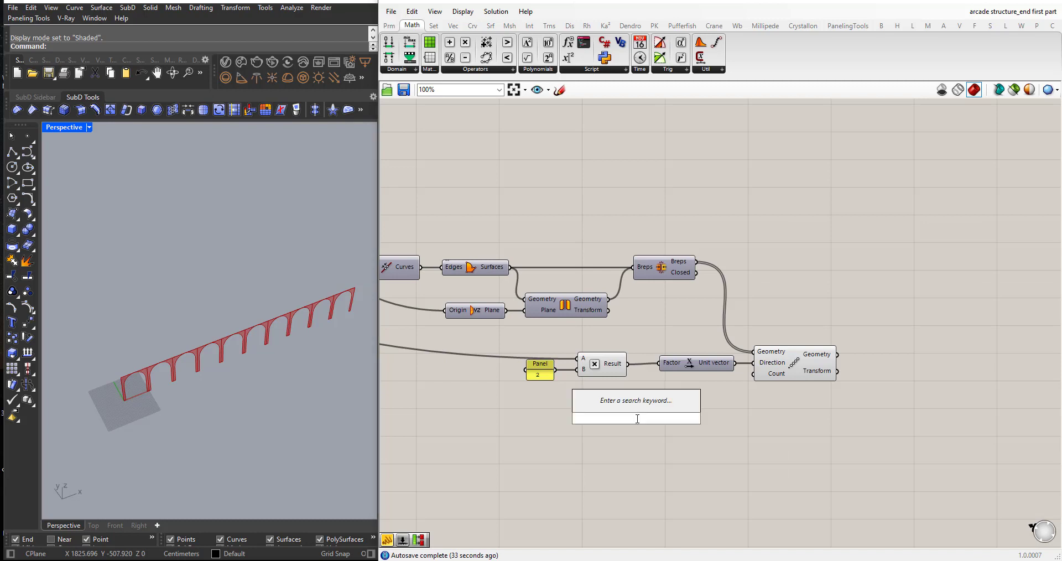
text(1<10)
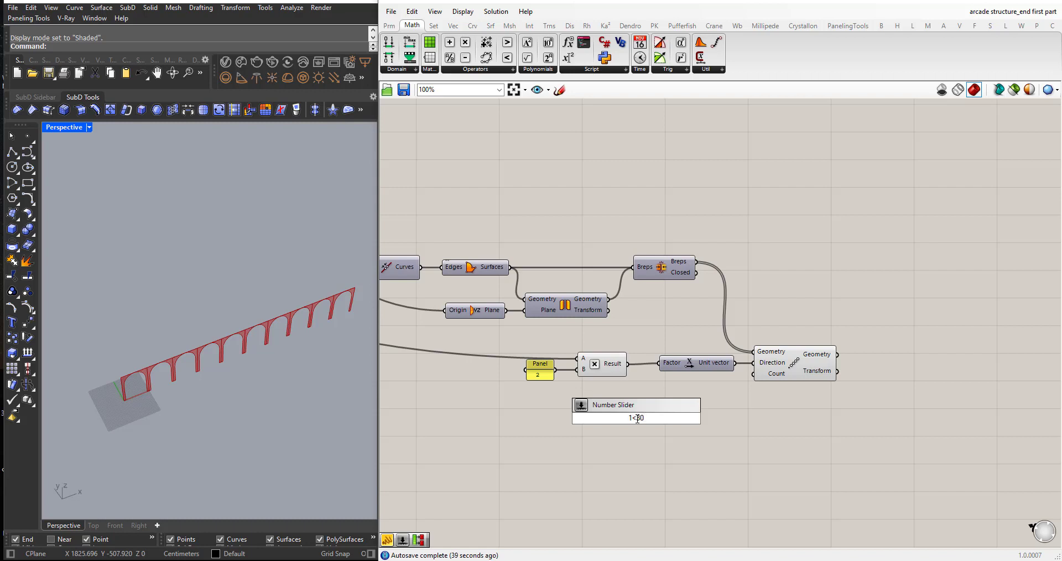
key(Return)
drag(602, 422, 549, 396)
drag(640, 395, 760, 378)
scroll(216, 394, down, 2)
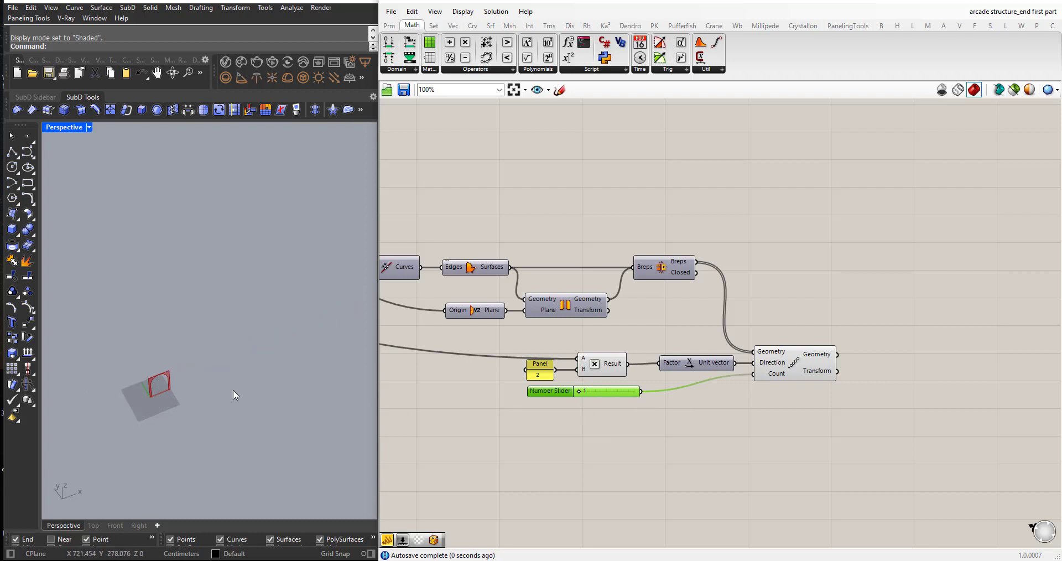
- Set the Linear Array's count slider to 7 and check the resulting row of arches
scroll(199, 399, up, 2)
drag(579, 391, 592, 395)
scroll(291, 385, down, 3)
scroll(276, 383, up, 3)
right_drag(277, 383, 211, 406)
scroll(495, 370, down, 1)
scroll(494, 369, down, 1)
scroll(625, 401, up, 1)
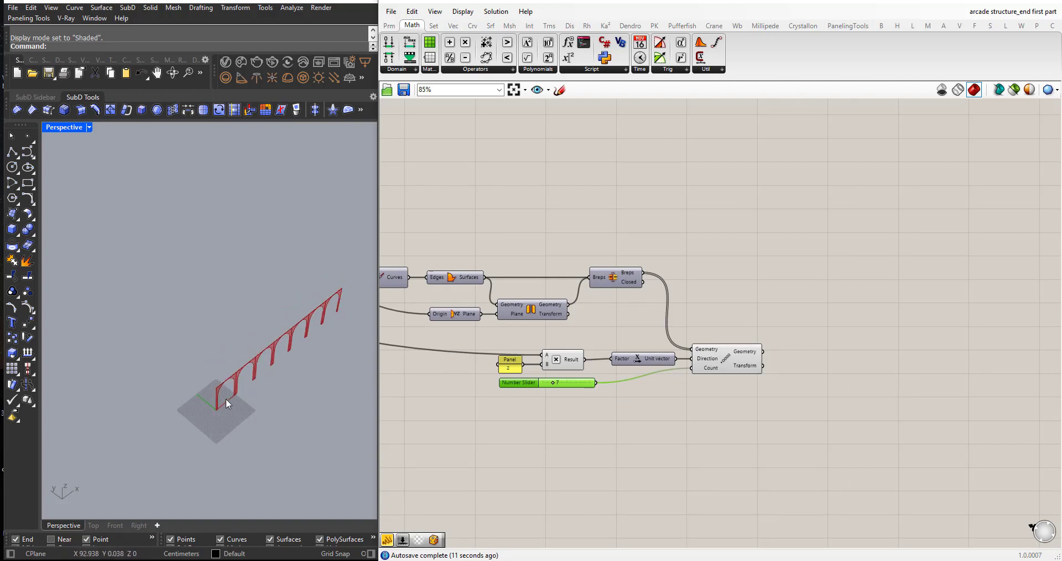
right_drag(214, 407, 200, 425)
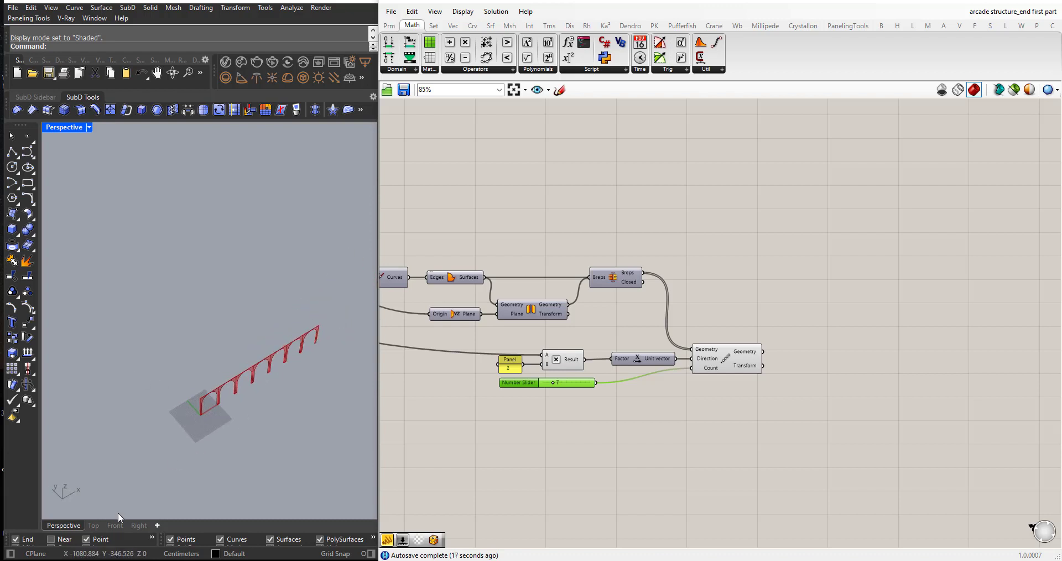
- Examine the row of arches around the origin in the Top and Perspective views
click(94, 525)
scroll(160, 446, down, 5)
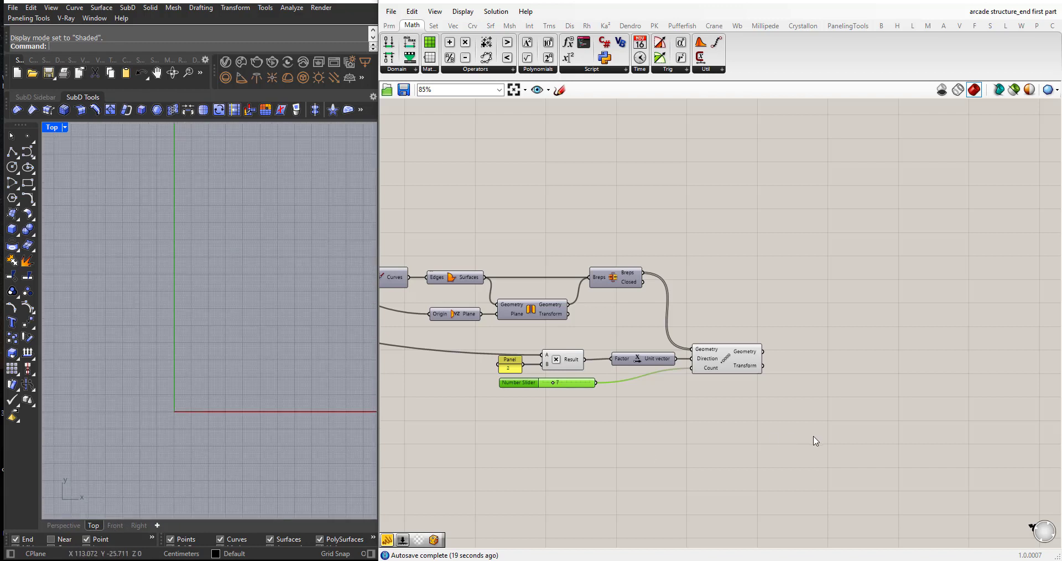
drag(815, 437, 712, 307)
right_drag(318, 440, 196, 396)
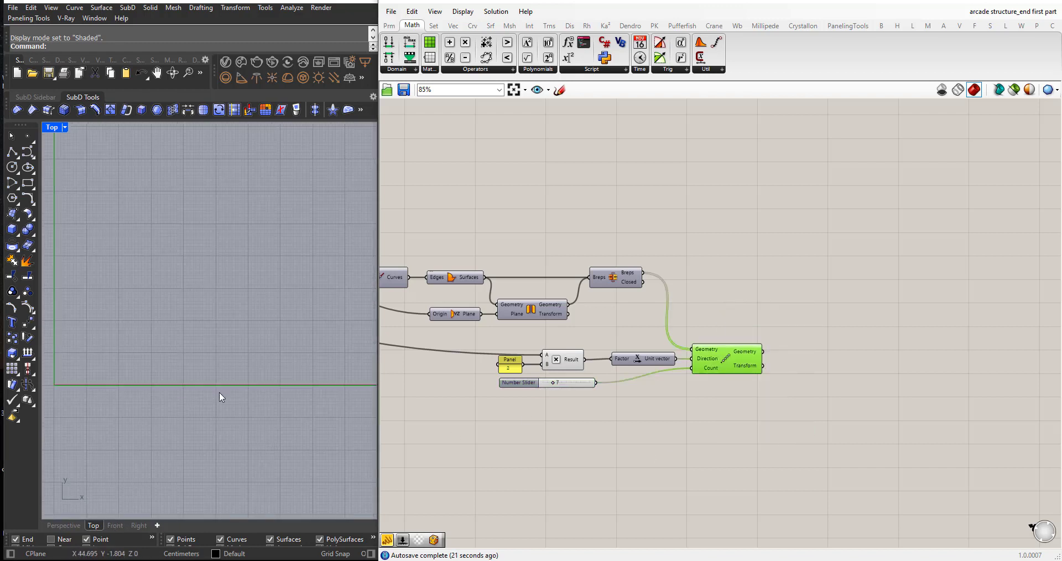
scroll(222, 395, down, 5)
scroll(94, 387, up, 7)
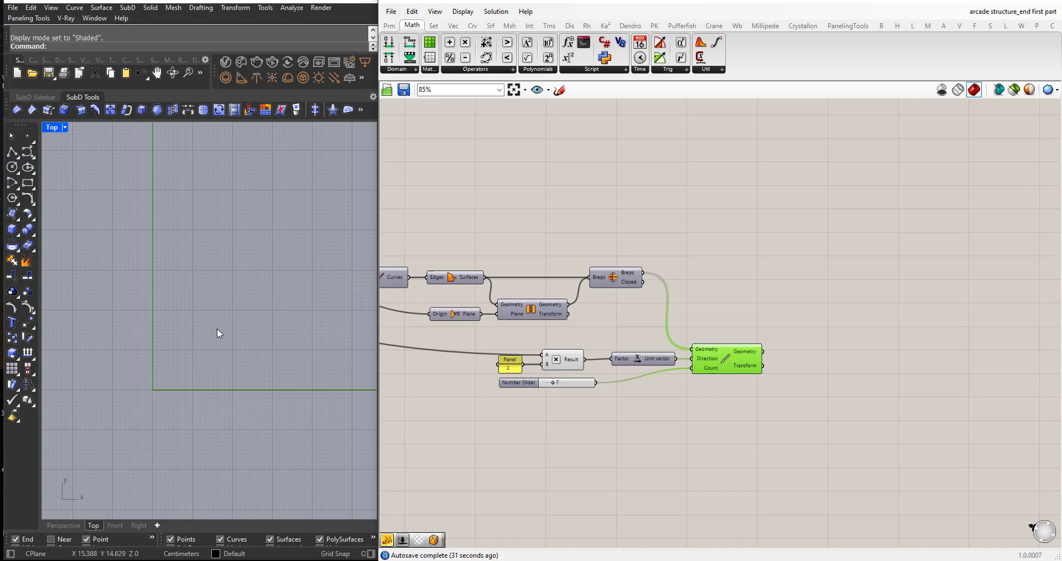
click(47, 523)
right_drag(140, 433, 118, 380)
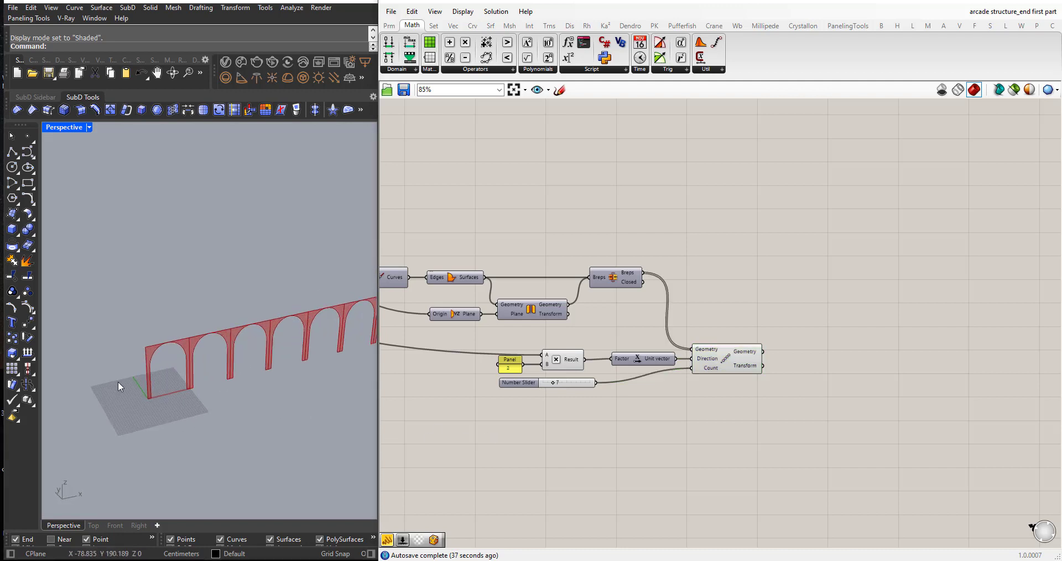
- Add an XZ Plane component below the Linear Array and inspect its position at the origin in the model
double_click(606, 474)
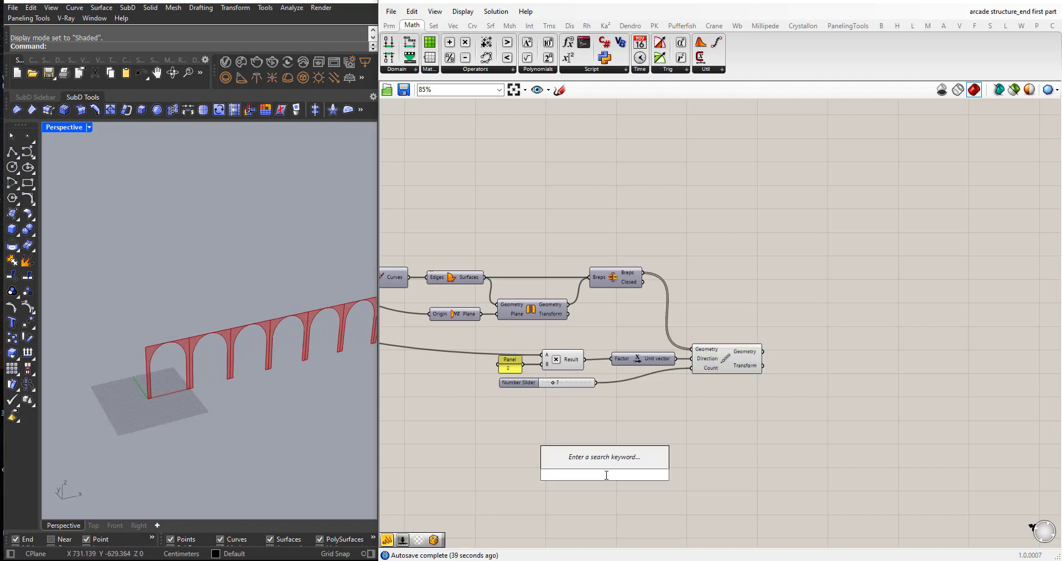
text(xz)
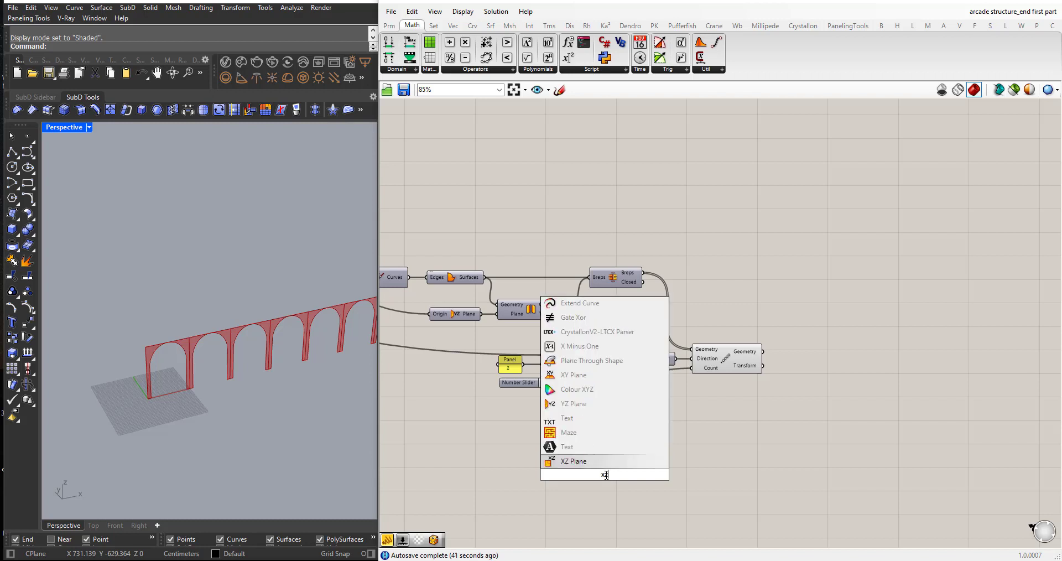
key(Return)
drag(592, 478, 616, 470)
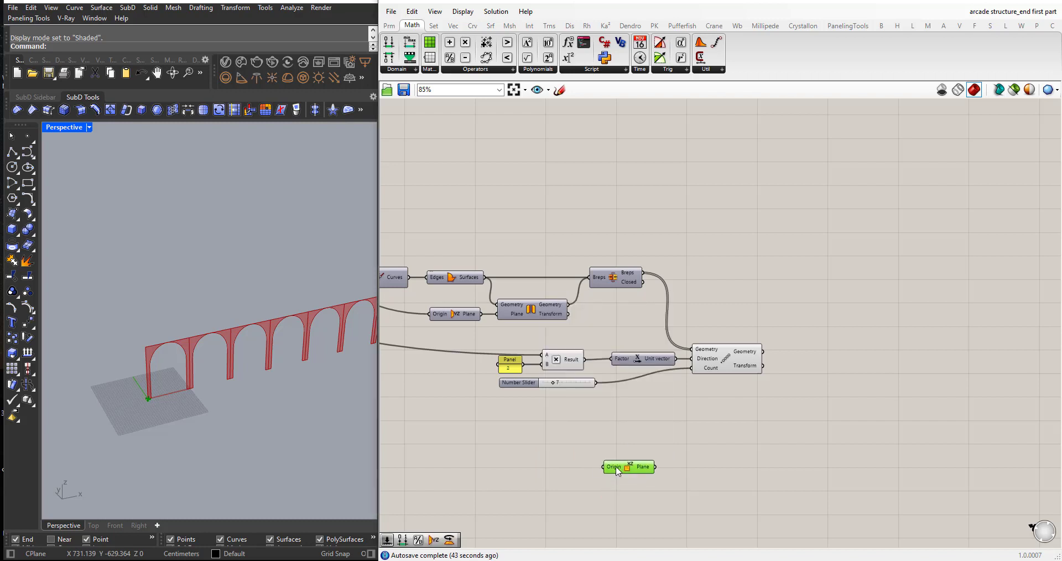
right_drag(181, 416, 375, 456)
scroll(561, 481, up, 3)
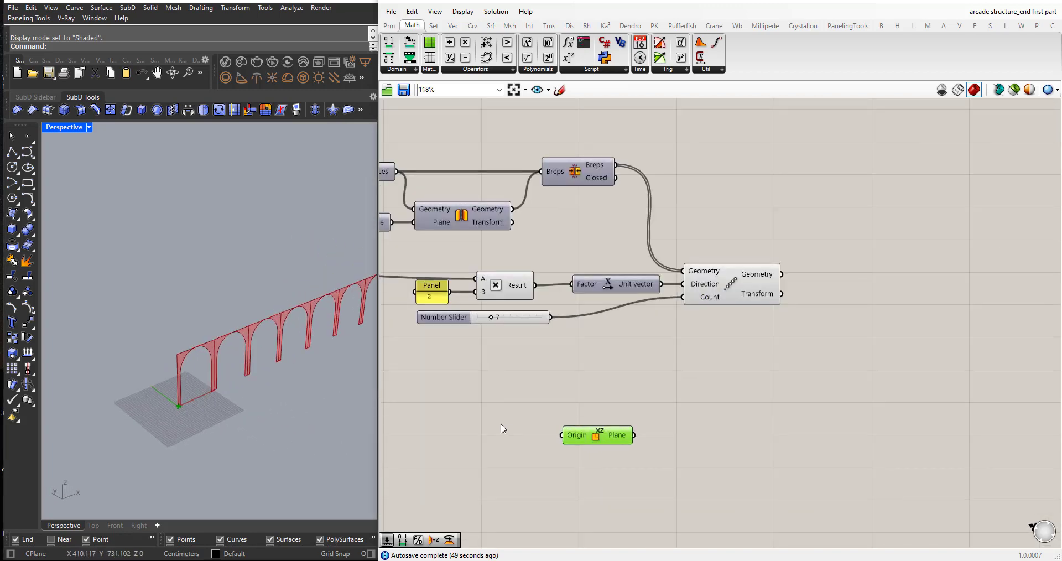
scroll(217, 413, up, 5)
scroll(191, 419, up, 3)
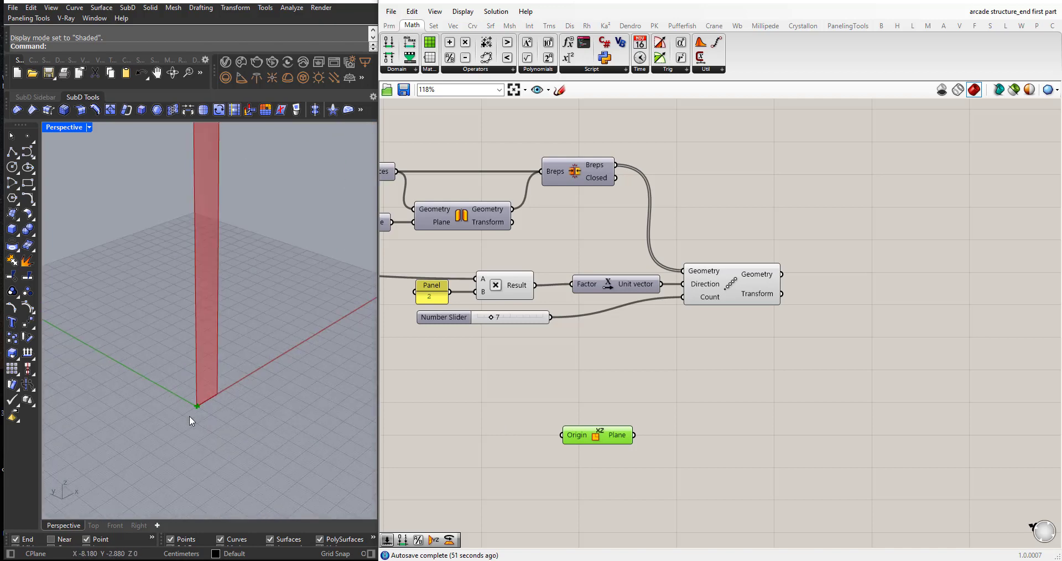
- Add a Rotate component and connect the XZ Plane's output to its Geometry input
click(723, 477)
double_click(722, 476)
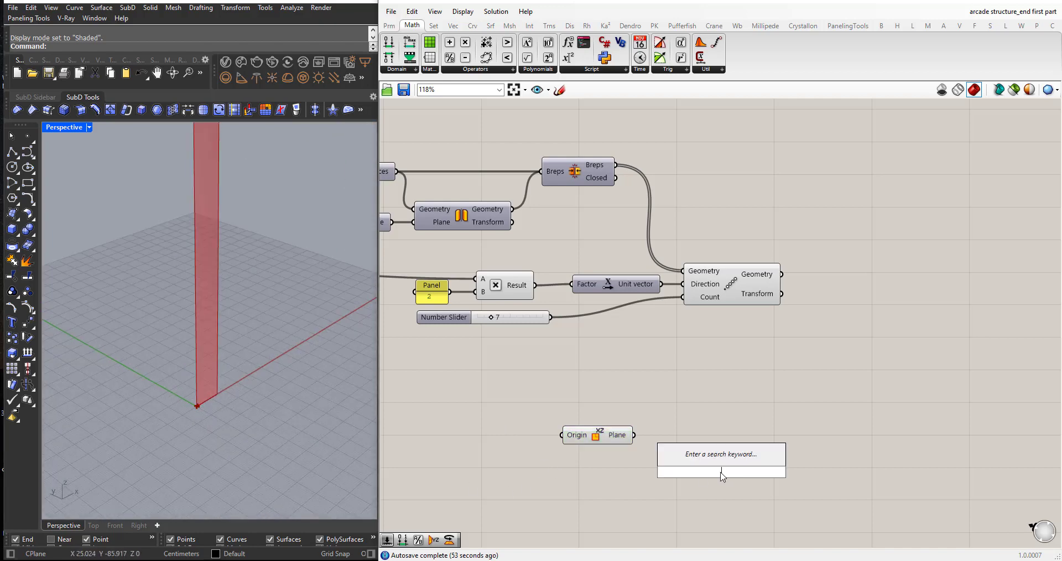
text(rotate)
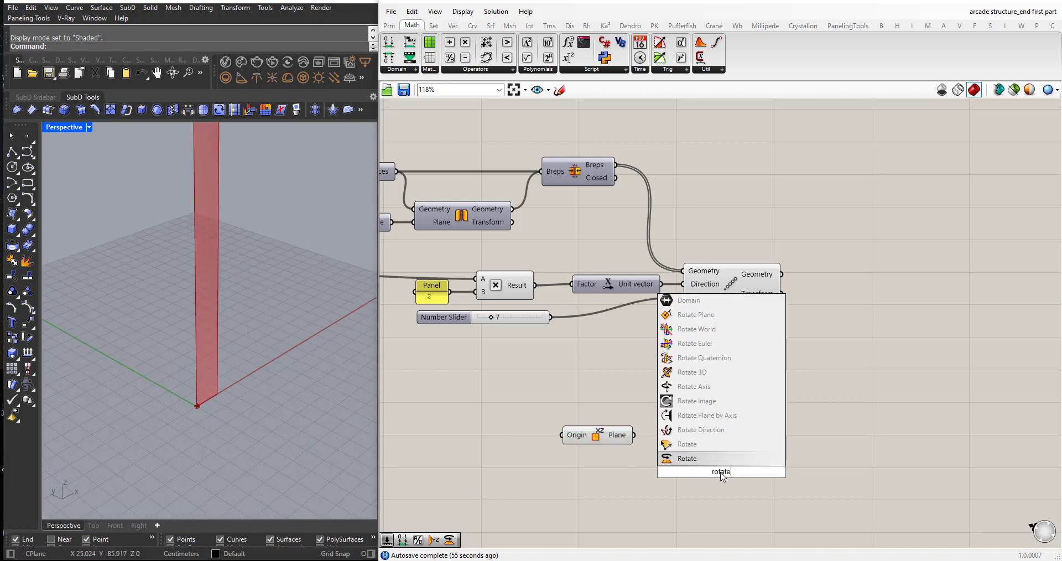
key(Return)
drag(728, 475, 722, 448)
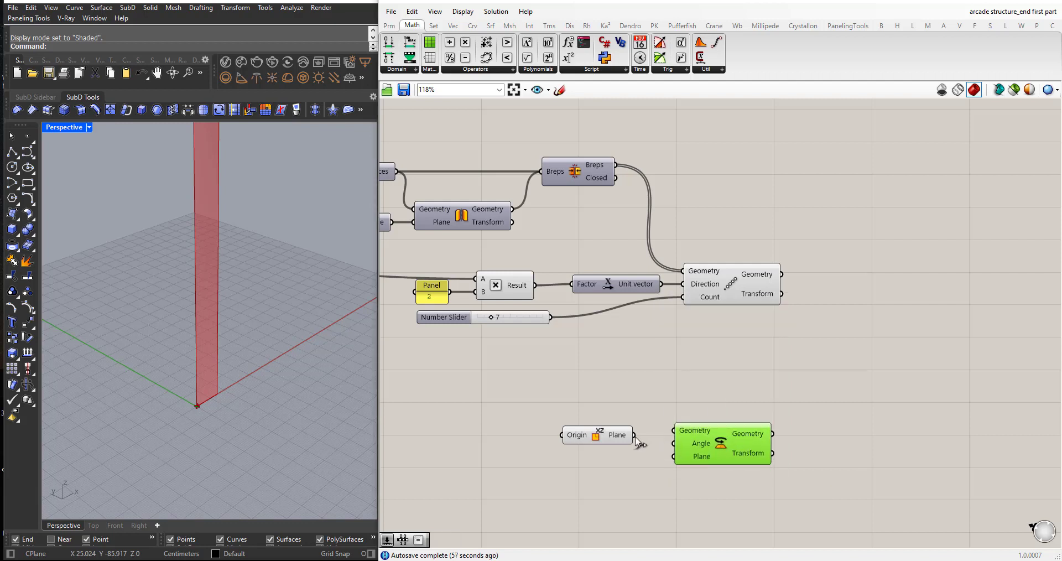
drag(634, 435, 701, 441)
click(717, 476)
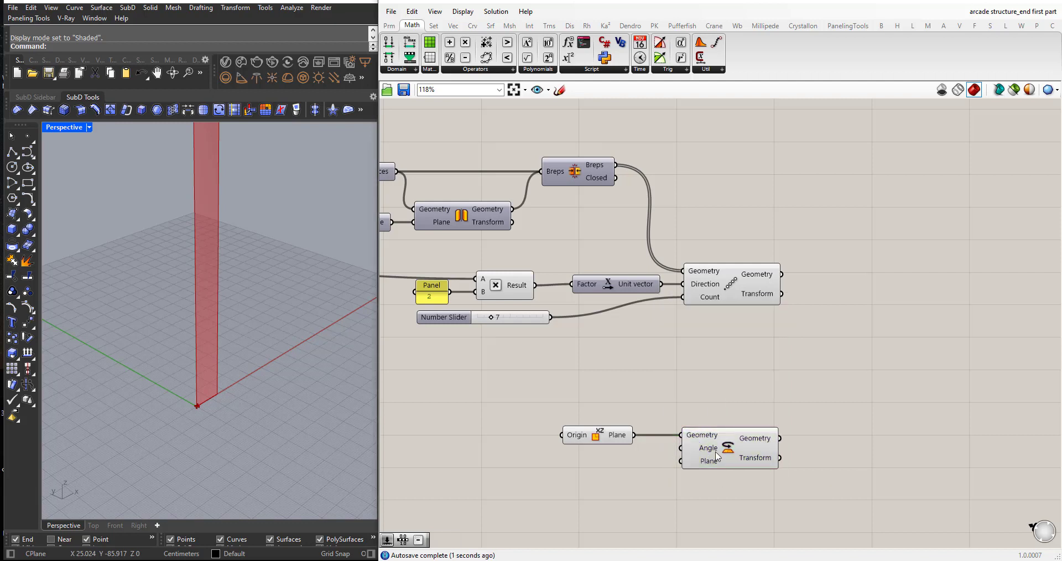
- Switch the Rotate component's Angle input to degrees and feed it from a new number slider set to 45
right_click(710, 449)
click(733, 445)
scroll(708, 481, down, 1)
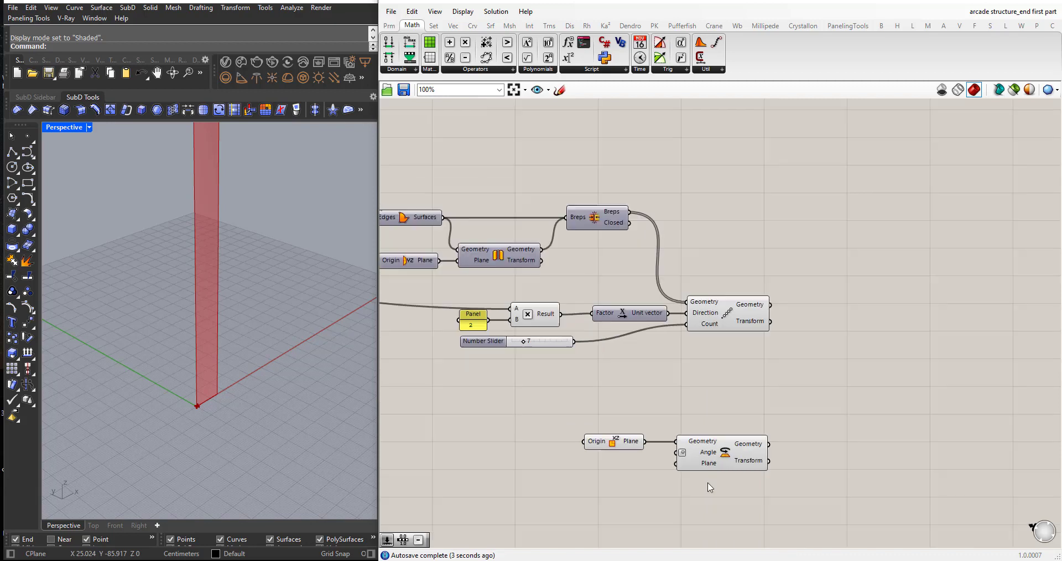
double_click(593, 478)
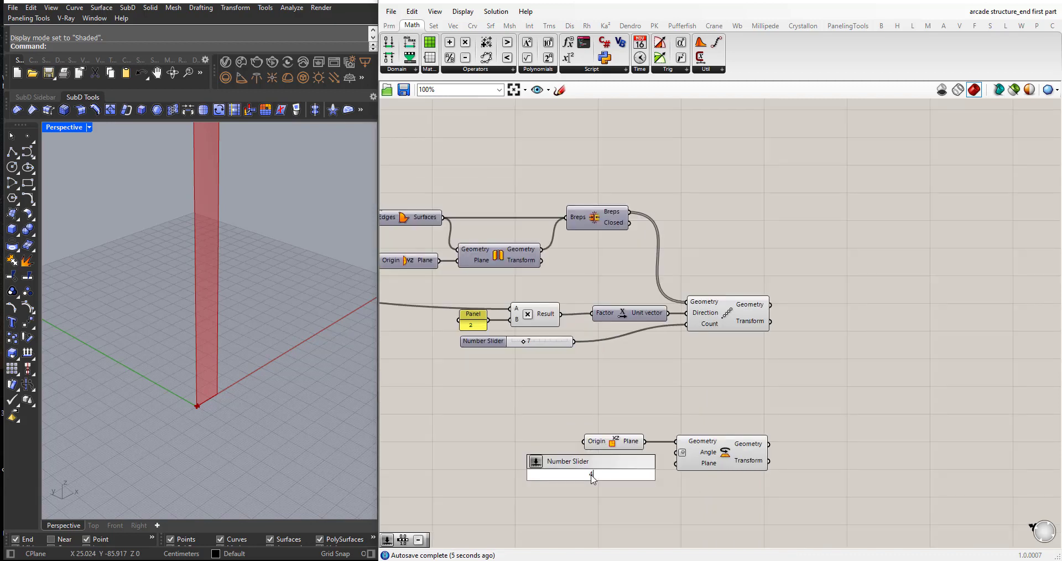
key(Return)
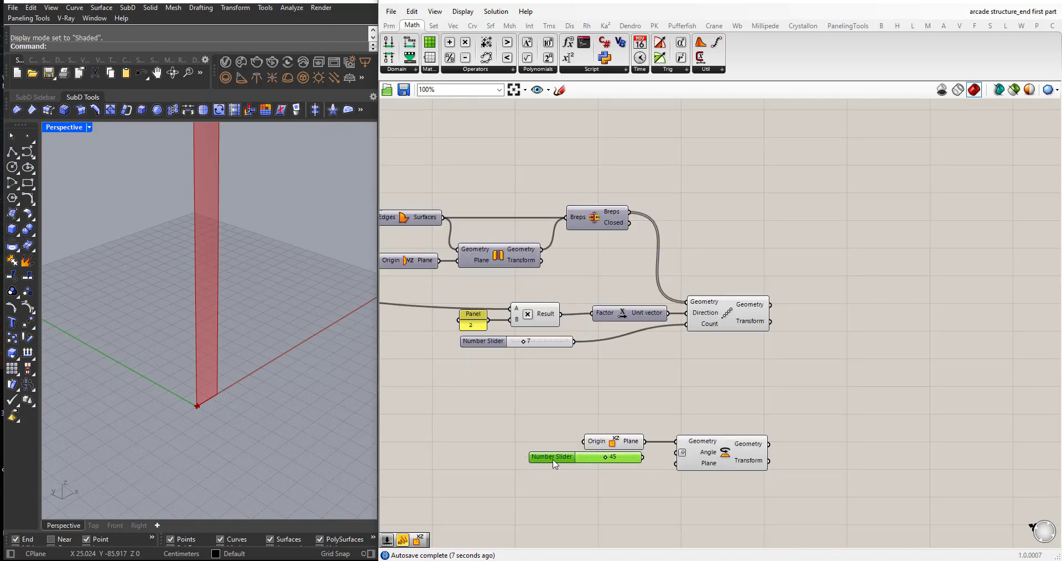
drag(644, 463, 667, 460)
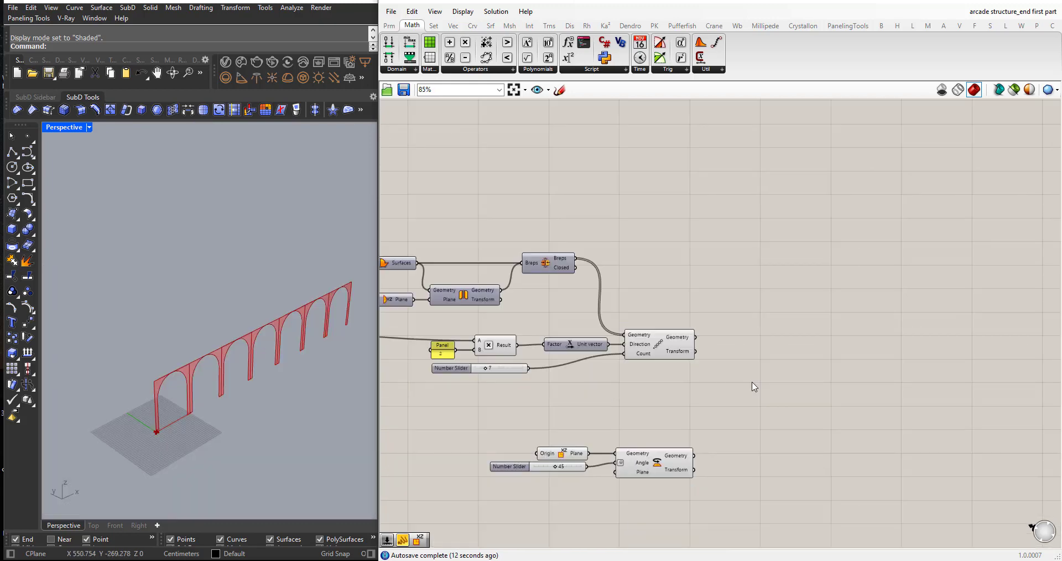
- Add a Mirror component and connect the Linear Array's Geometry output to its Geometry input
double_click(753, 386)
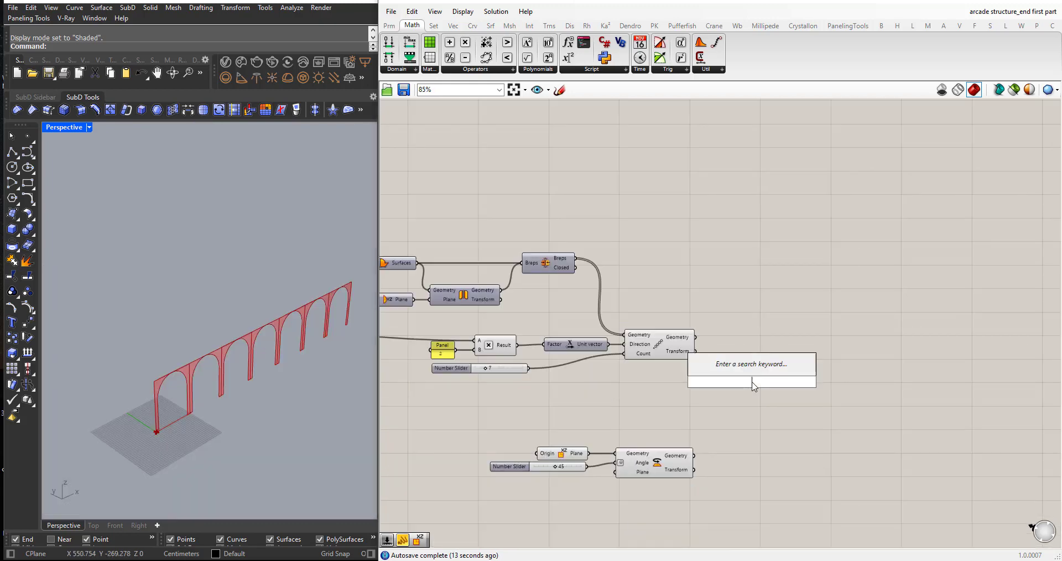
text(mi)
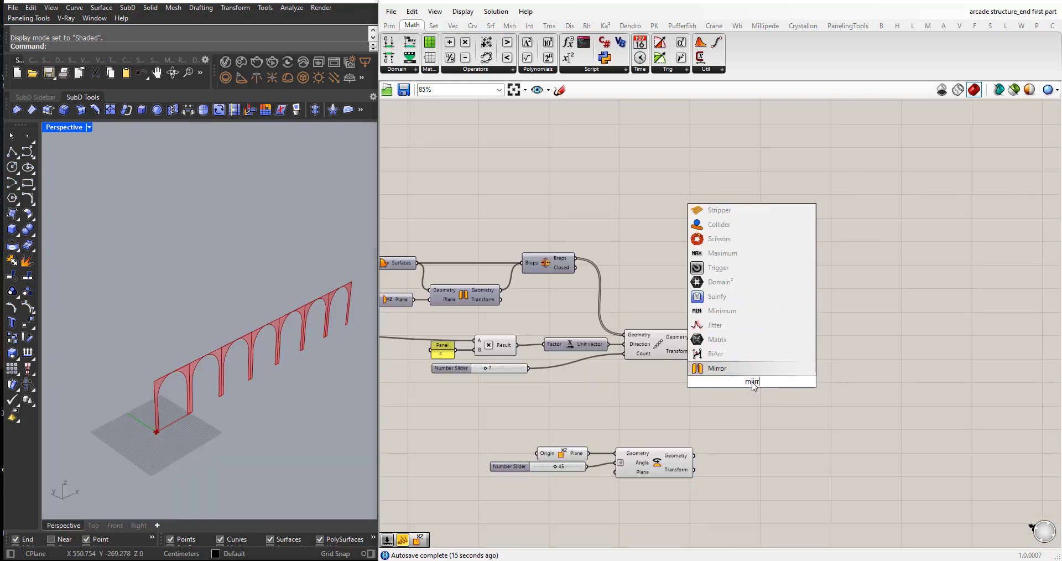
text(rro)
click(733, 342)
drag(751, 379, 766, 360)
drag(695, 337, 760, 436)
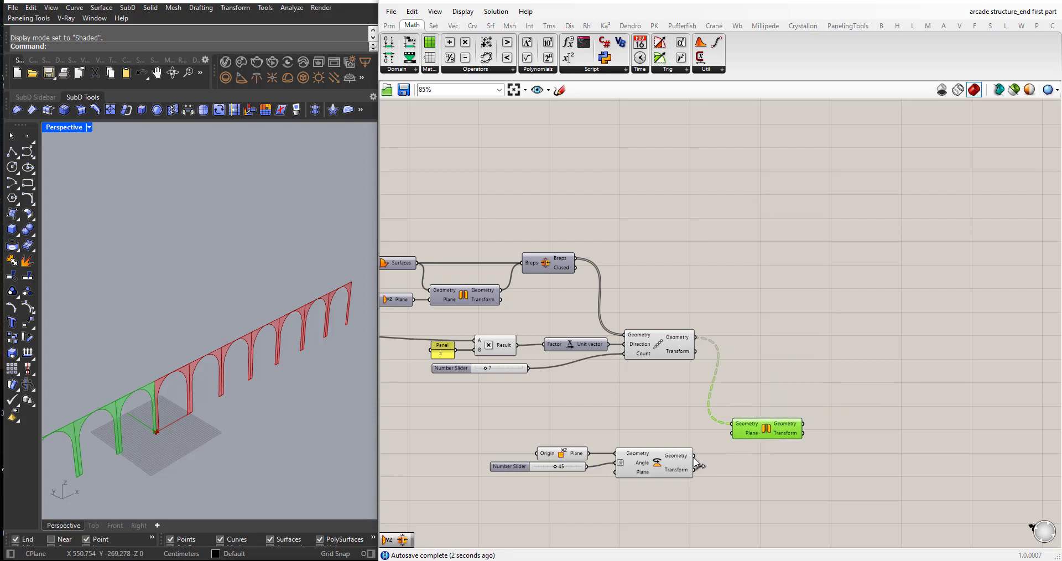
- Connect the rotated plane to the Mirror's Plane input, check the mirrored arch row and move the Mirror component slightly up
drag(695, 455, 731, 433)
scroll(256, 388, down, 8)
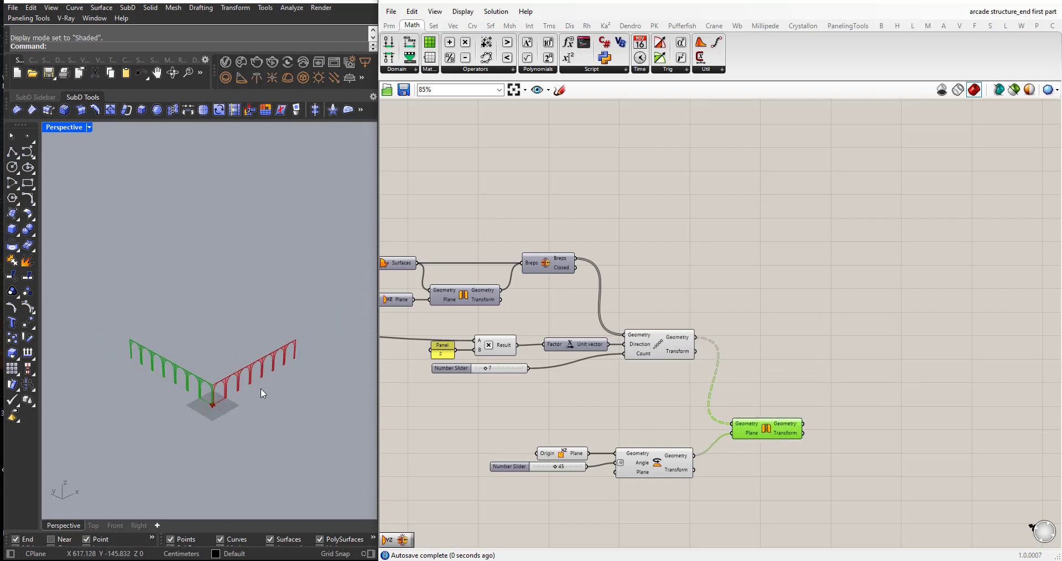
mouse_move(261, 387)
right_down()
mouse_move(235, 397)
mouse_move(250, 393)
right_up()
scroll(250, 392, up, 3)
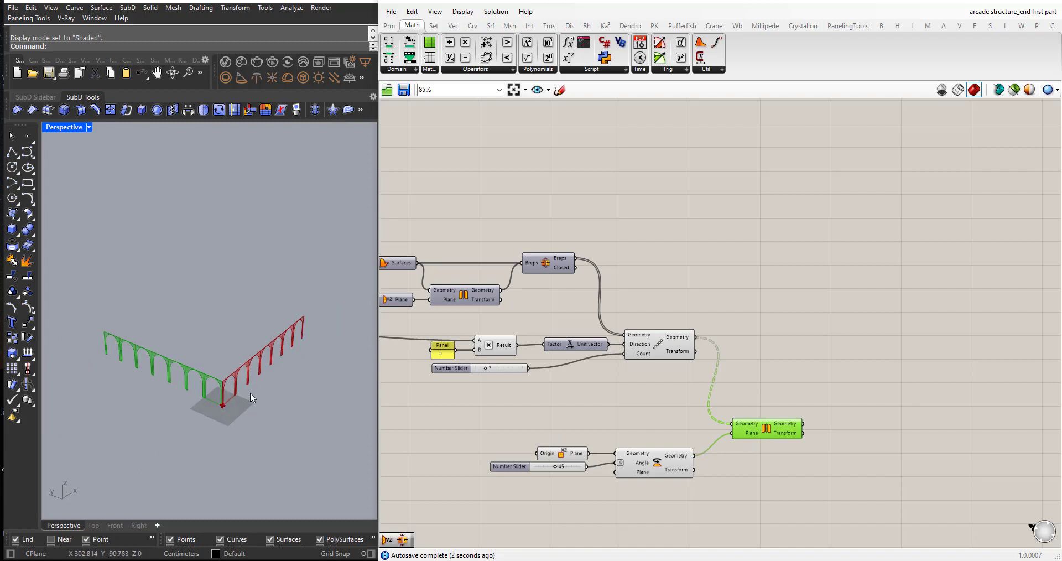
click(765, 479)
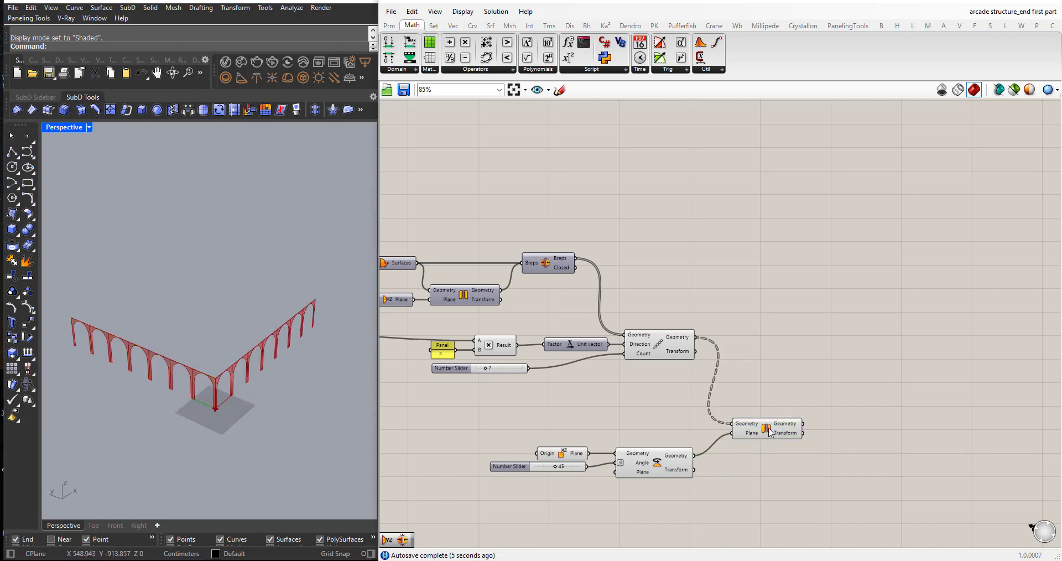
drag(769, 433, 768, 415)
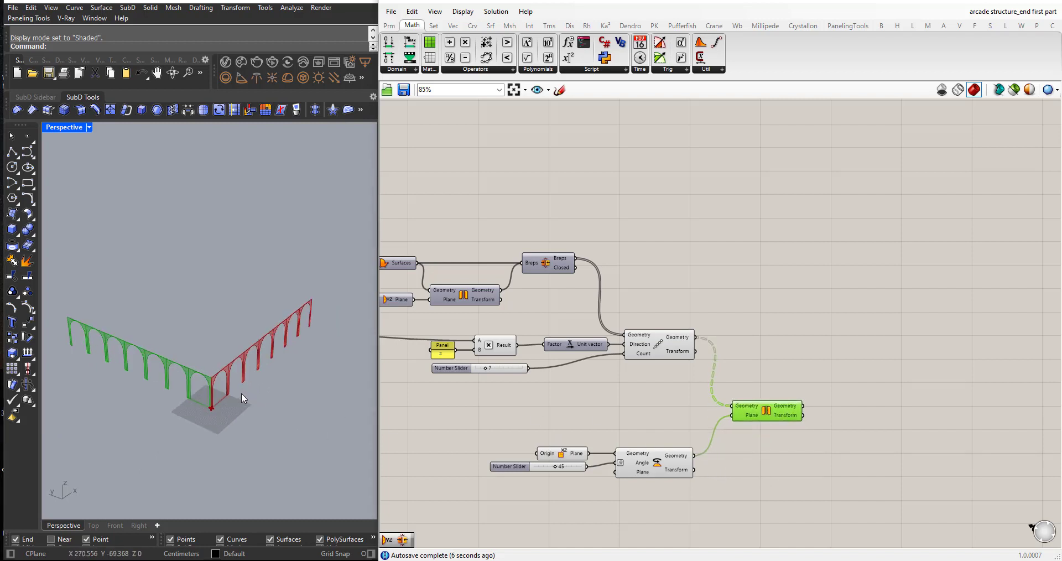
click(561, 429)
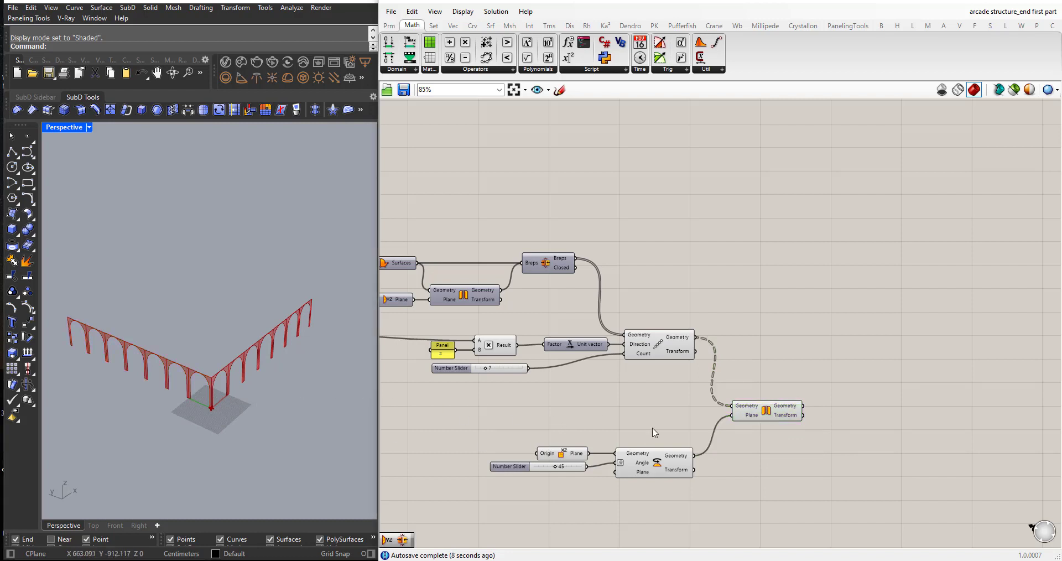
- Add a panel connected to the Mirror's Geometry output and size it to show the full list of surfaces
double_click(850, 443)
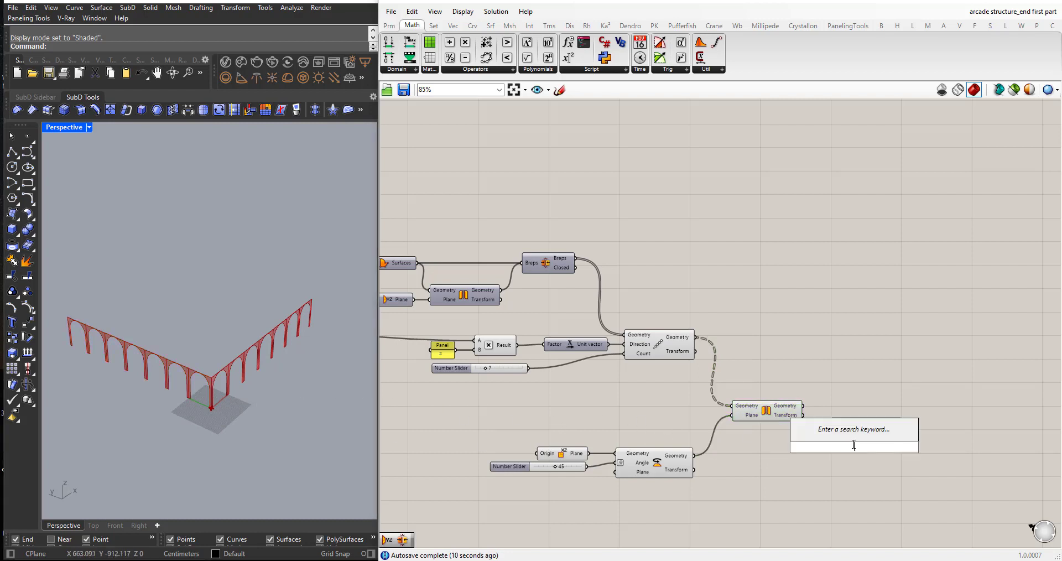
text(panel)
key(Return)
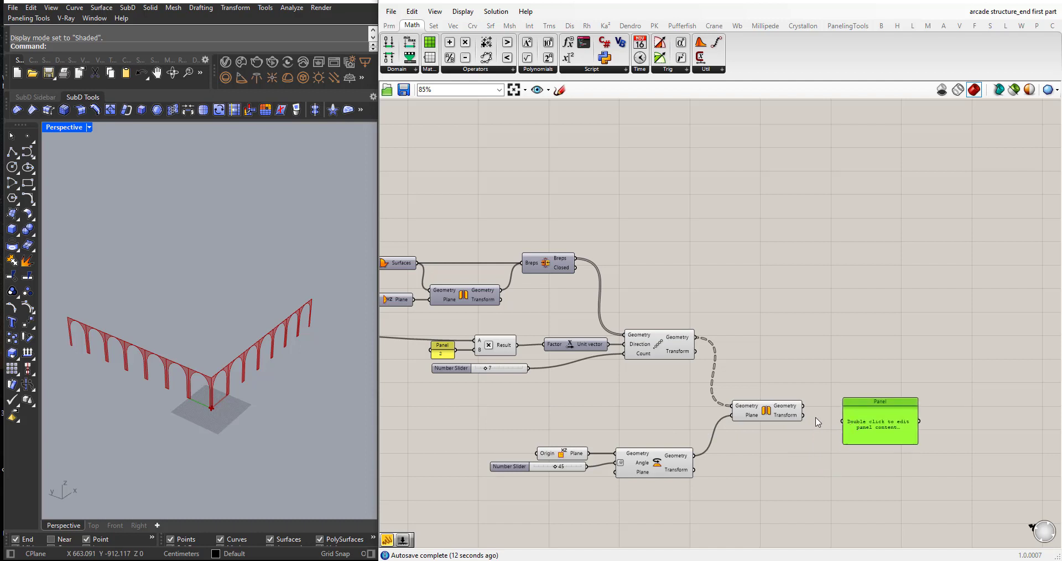
drag(803, 406, 866, 242)
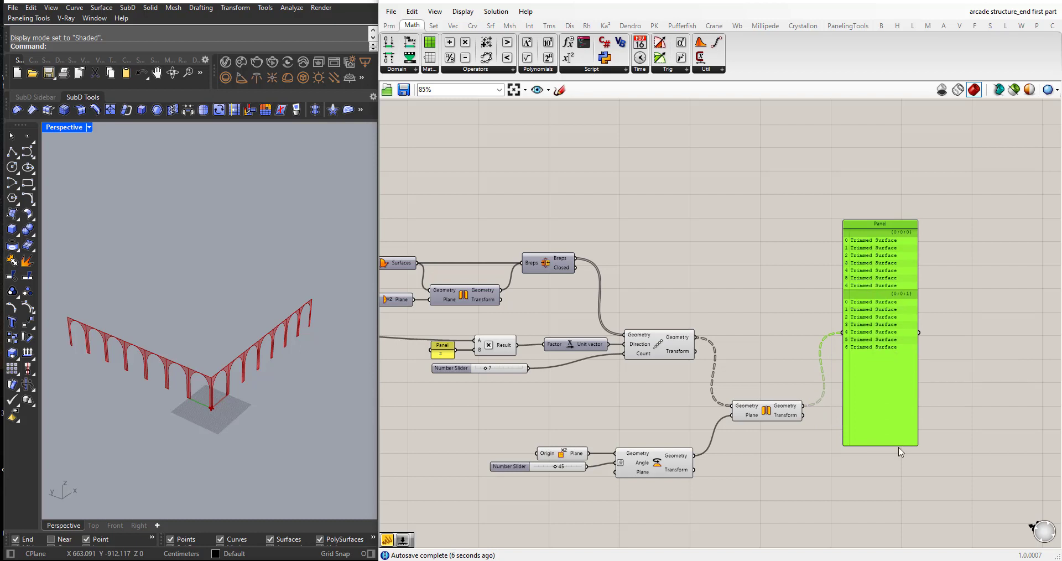
drag(898, 446, 895, 383)
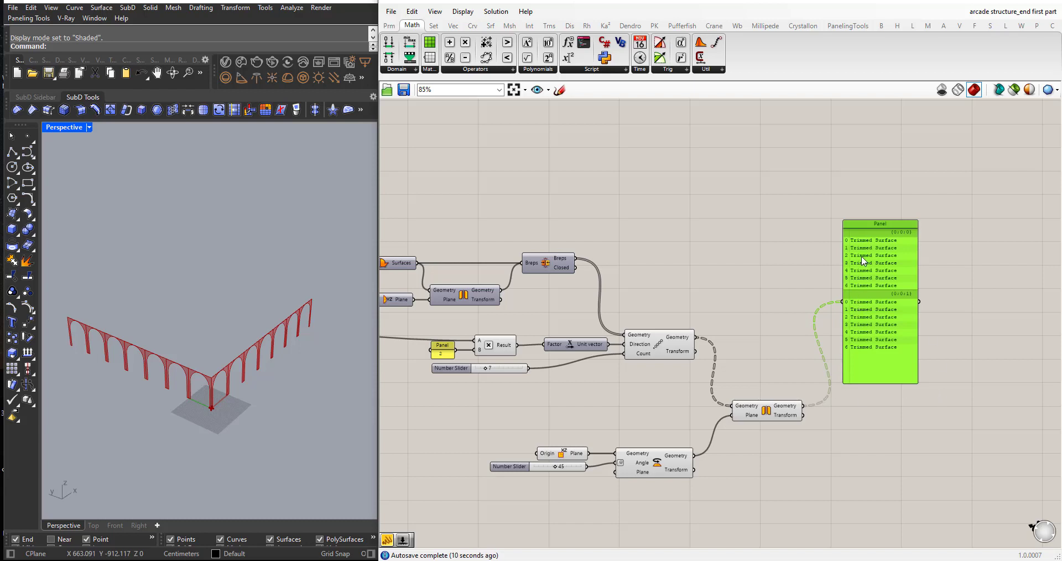
- Flatten the Mirror's Geometry output, shorten the panel to fit its list and check the mirrored arches in the model
scroll(890, 296, up, 1)
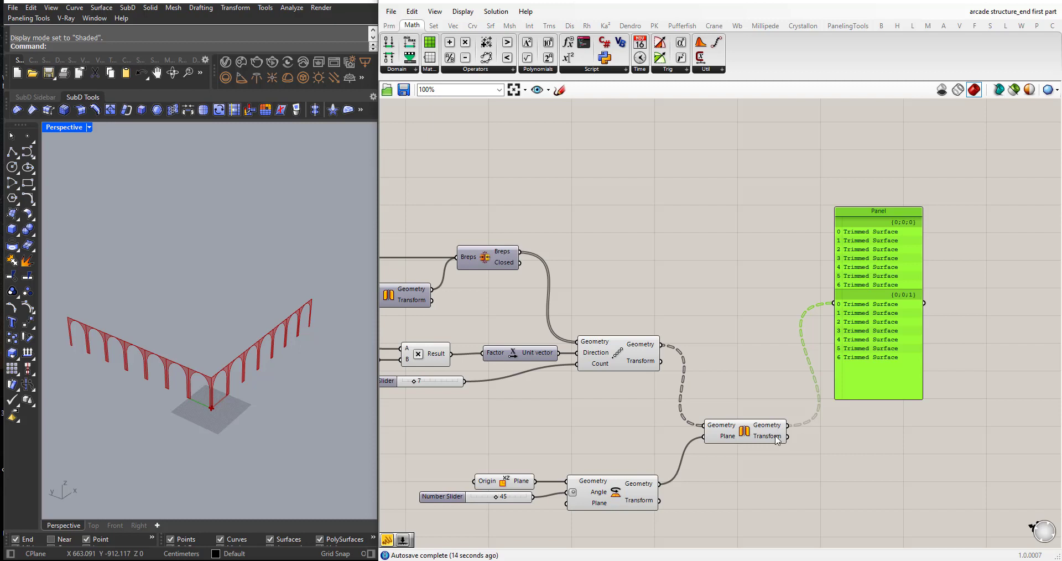
right_click(761, 429)
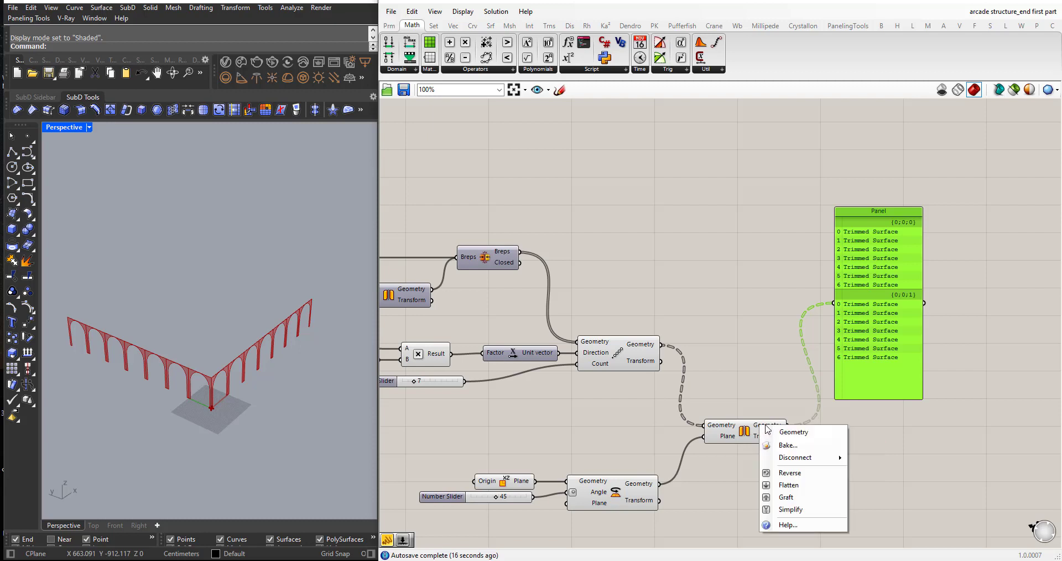
click(787, 485)
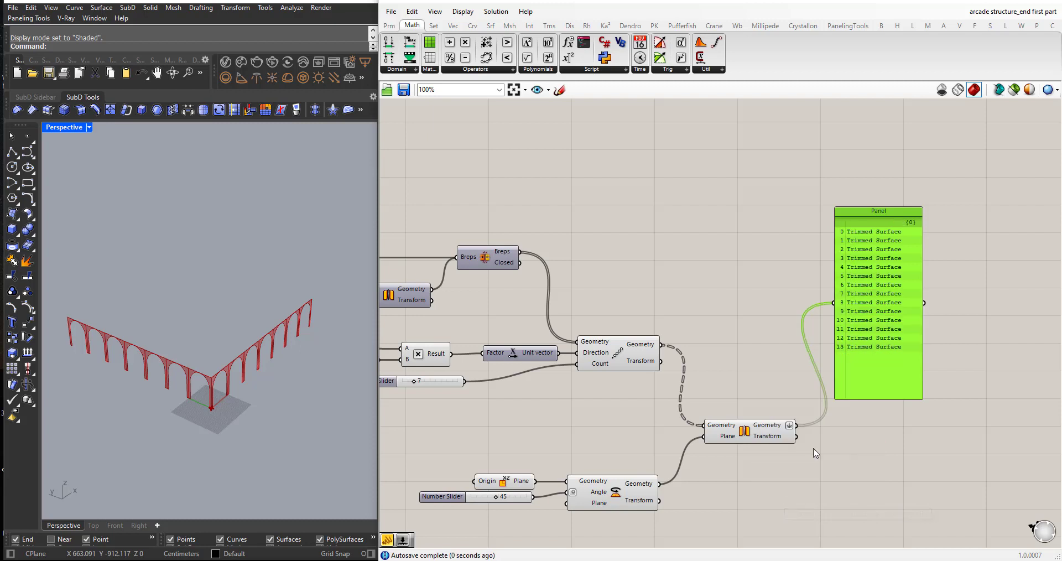
drag(879, 397, 872, 308)
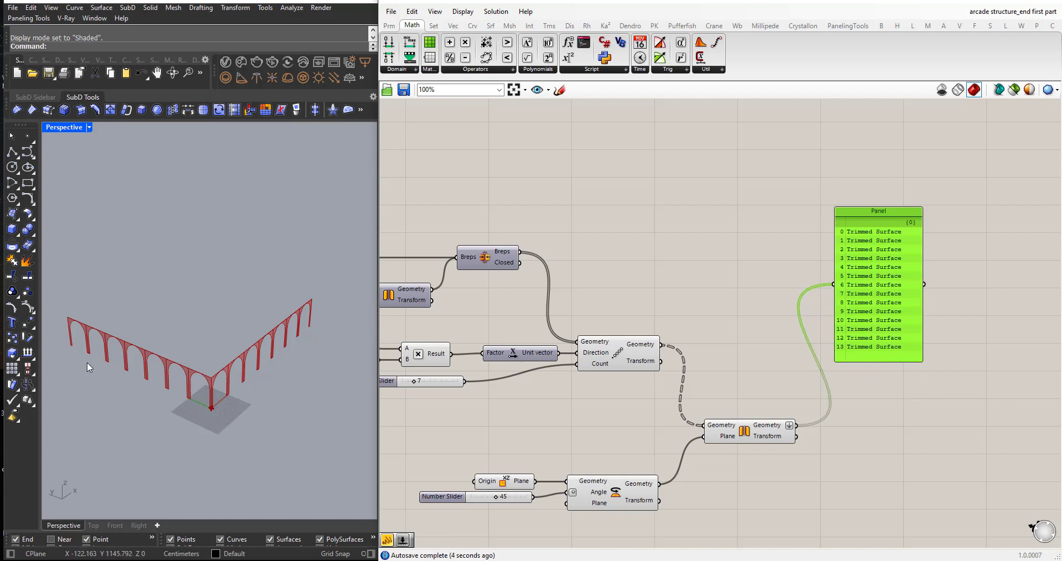
right_drag(332, 412, 301, 411)
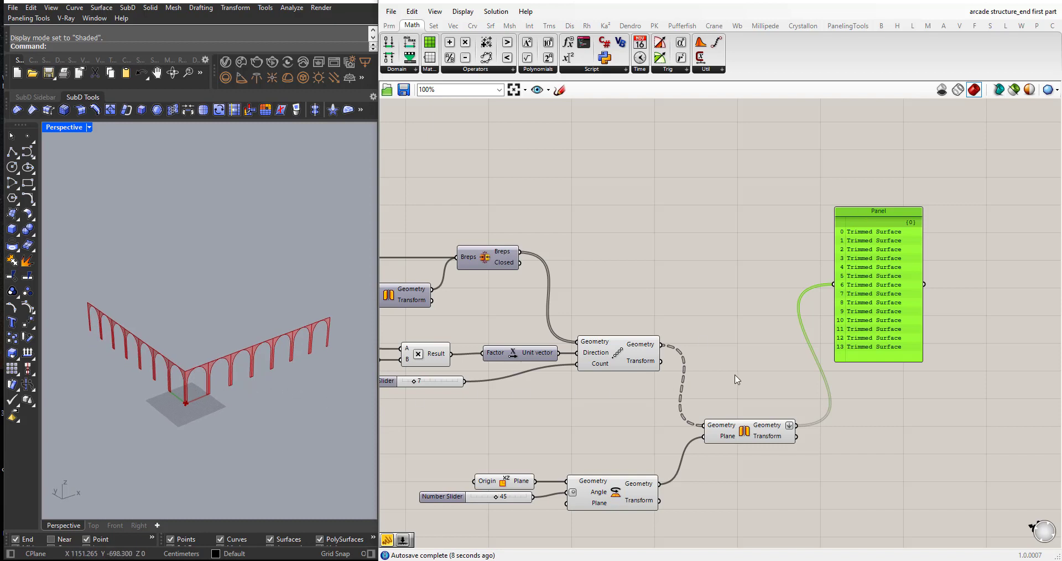
click(784, 378)
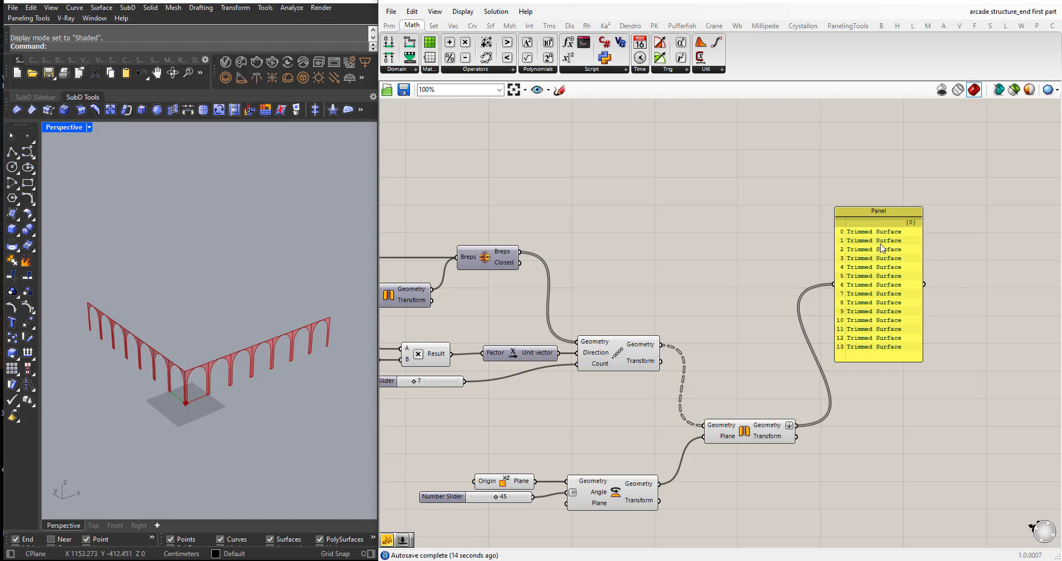
- Check both wings of mirrored arches in the model and delete the panel listing the Mirror's surfaces
scroll(196, 400, up, 3)
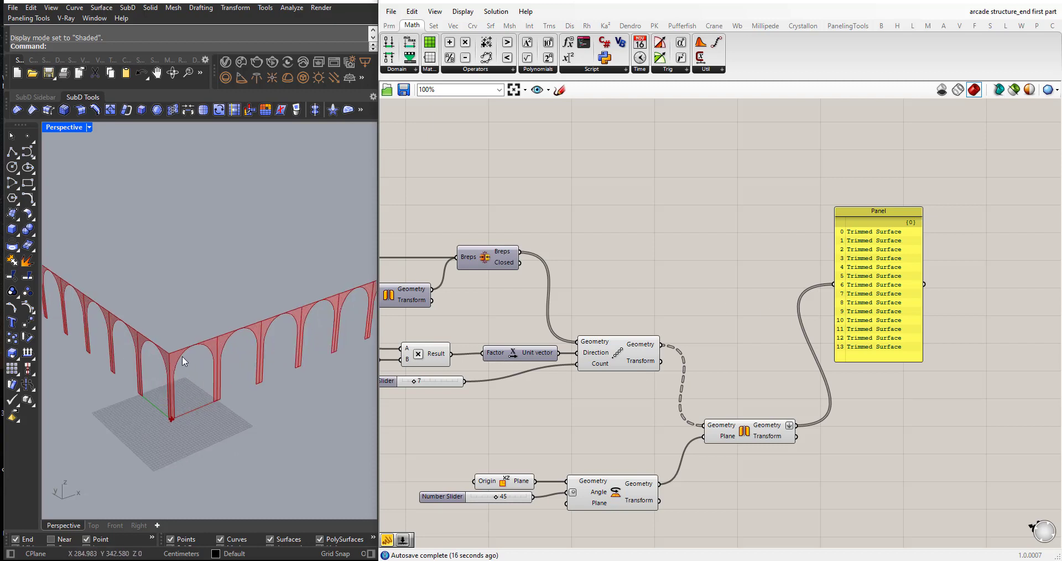
scroll(191, 383, down, 3)
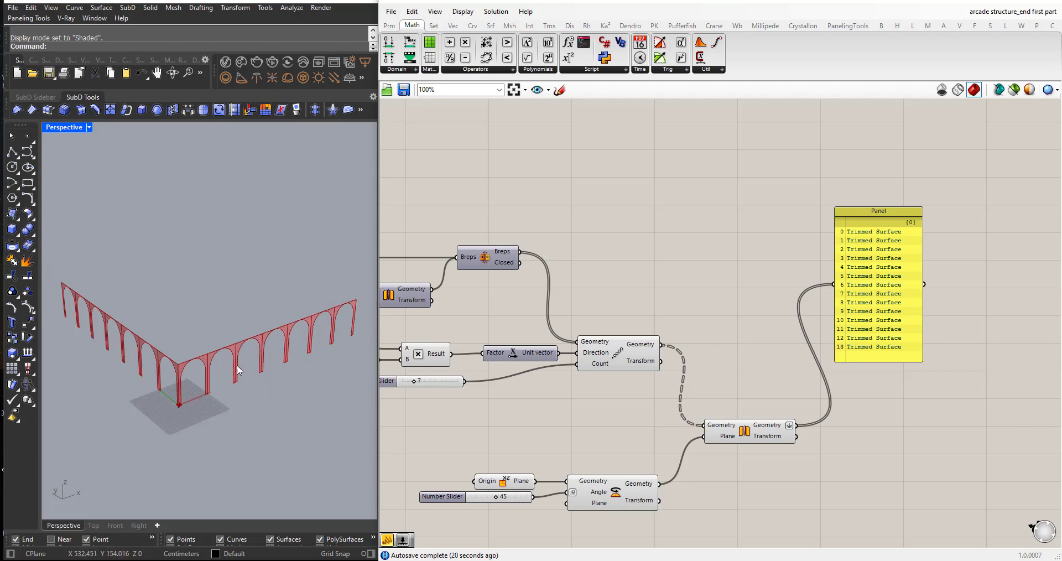
scroll(227, 359, up, 3)
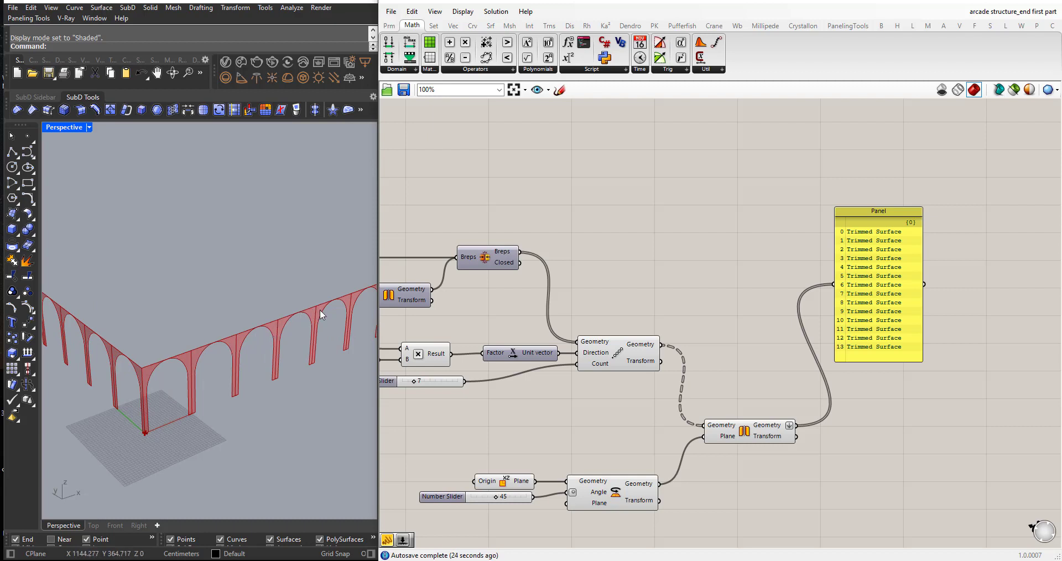
scroll(319, 310, down, 3)
scroll(248, 377, down, 2)
scroll(247, 378, down, 2)
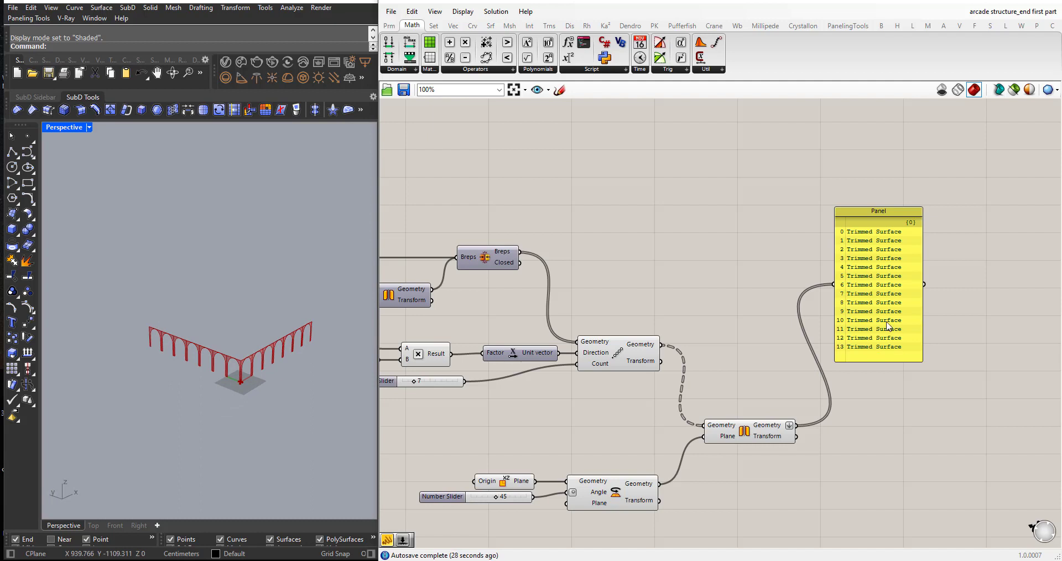
click(895, 334)
key(Delete)
scroll(504, 289, down, 2)
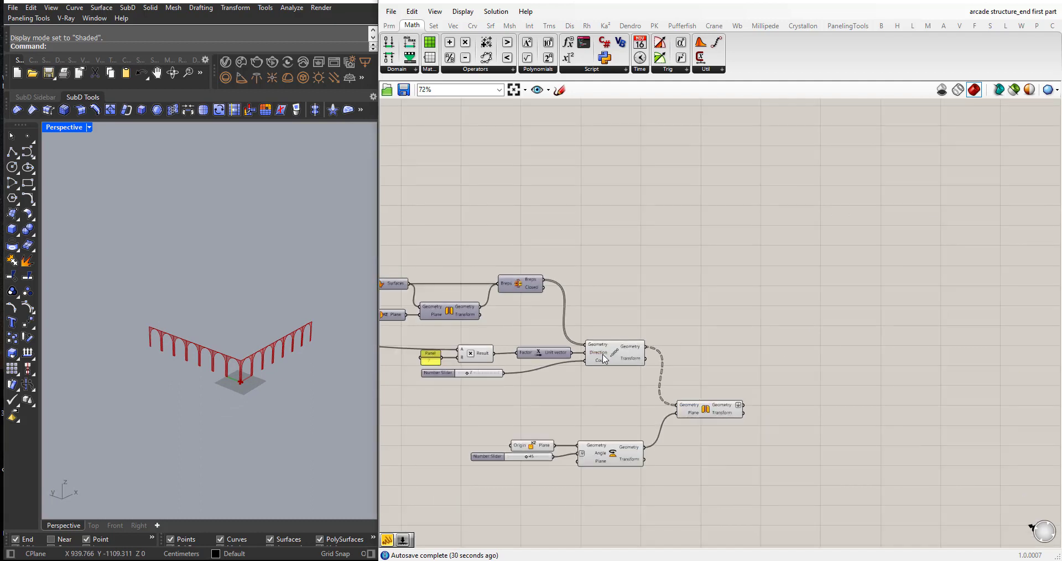
- Add a Brep Join component beyond the Mirror component and move it slightly up
right_drag(307, 367, 219, 374)
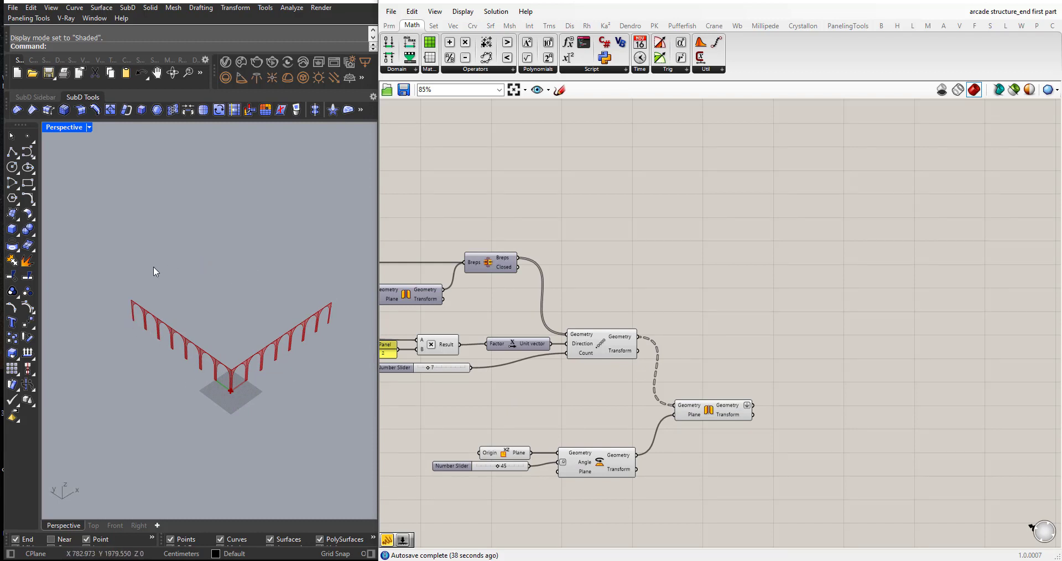
scroll(219, 380, down, 1)
right_drag(220, 380, 277, 327)
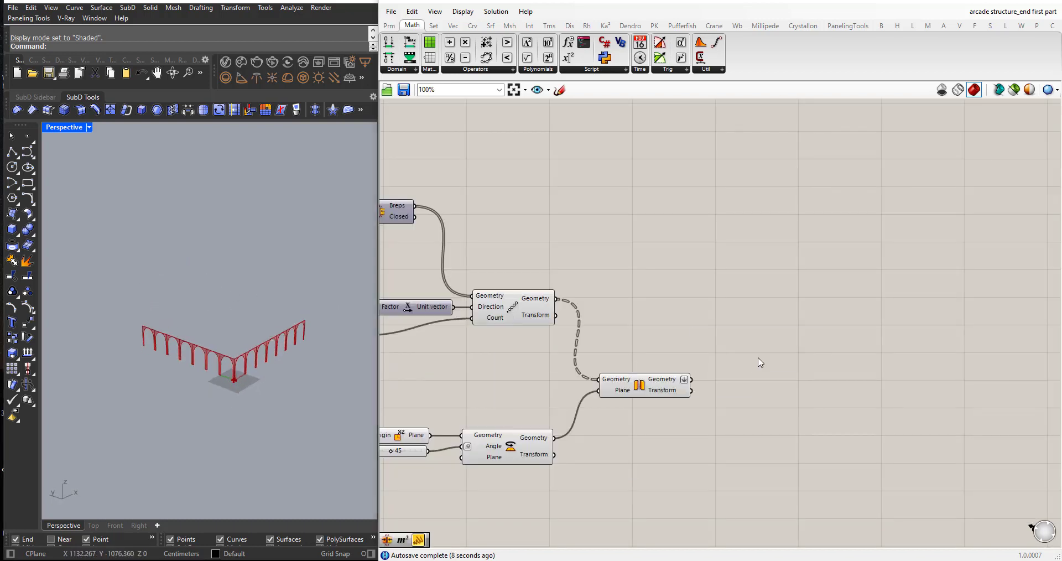
double_click(758, 358)
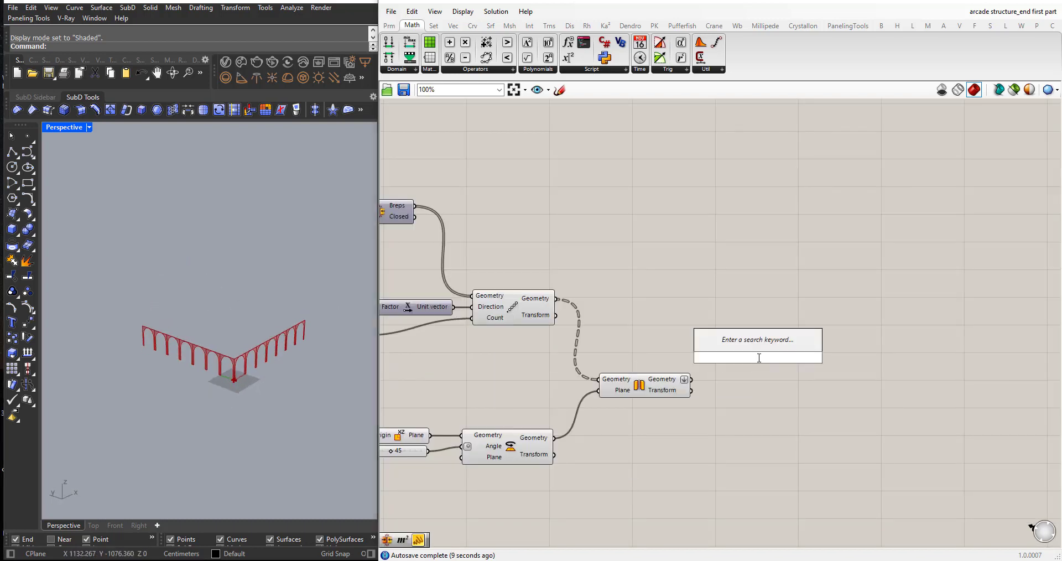
text(brep)
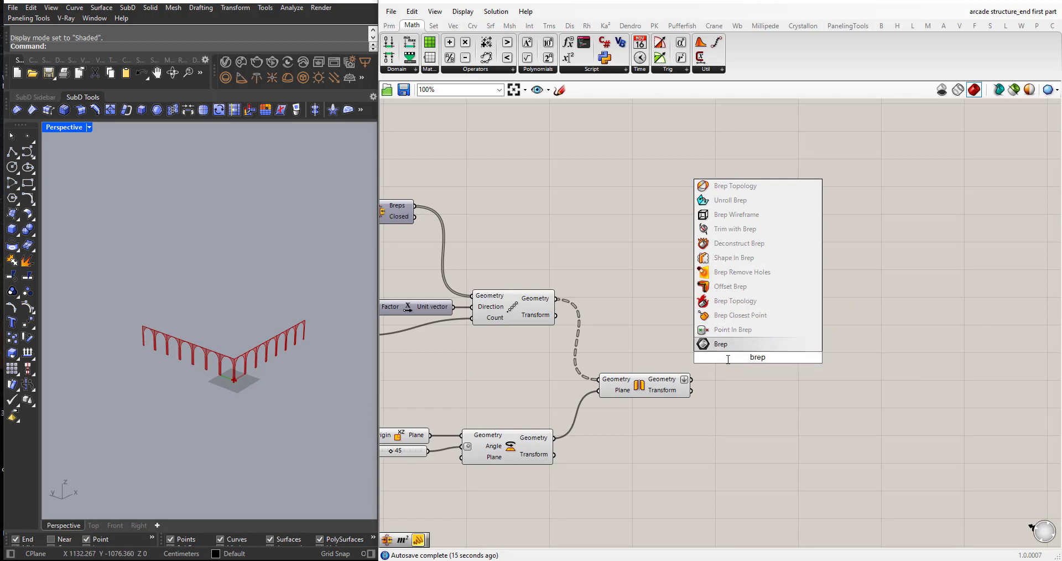
text(join)
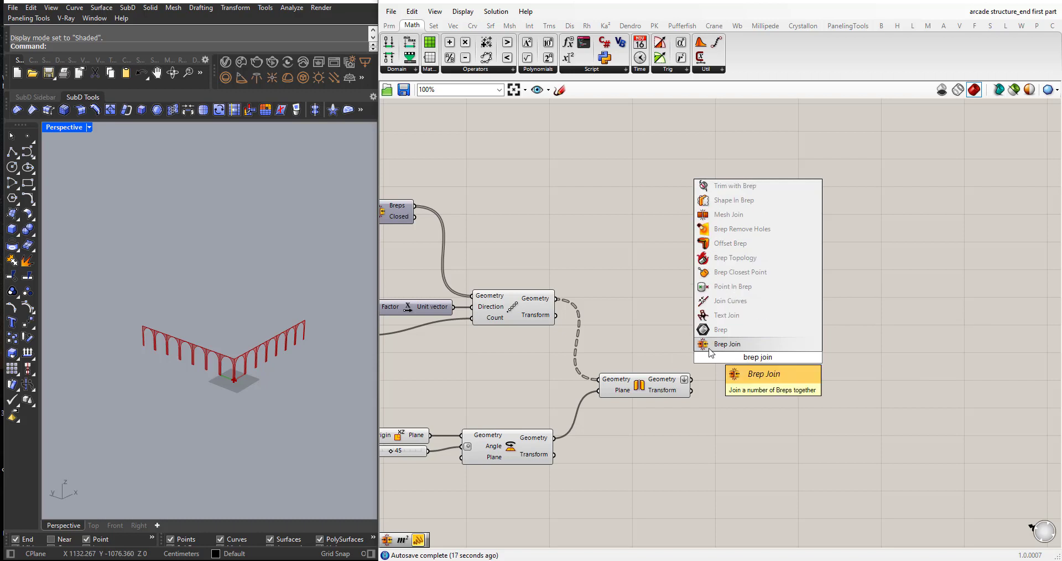
key(Return)
drag(759, 367, 769, 352)
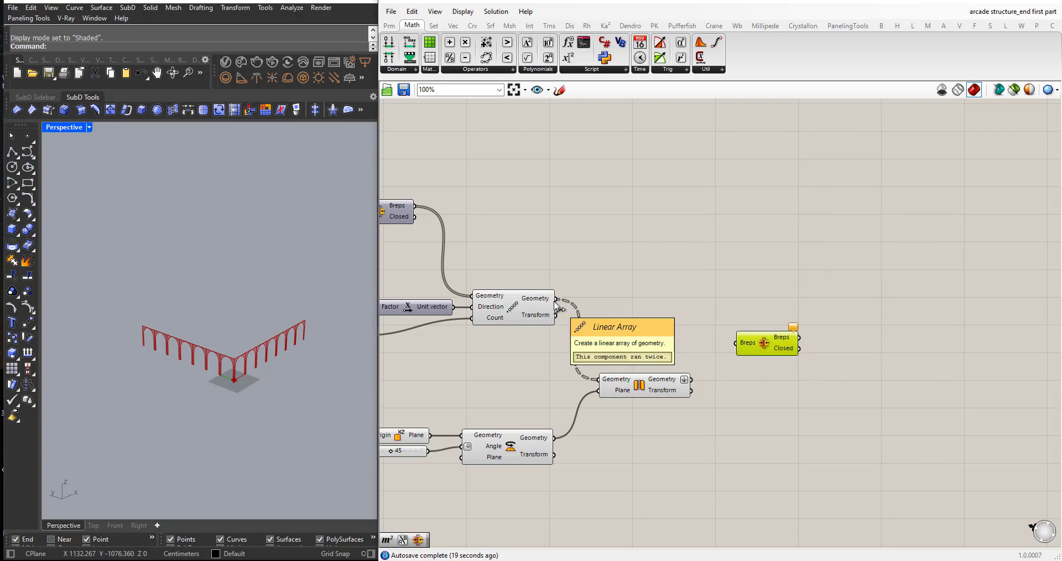
- Connect the Linear Array's and Mirror's Geometry outputs to the Brep Join's Breps input, flattening the Linear Array's Geometry output
drag(556, 299, 737, 354)
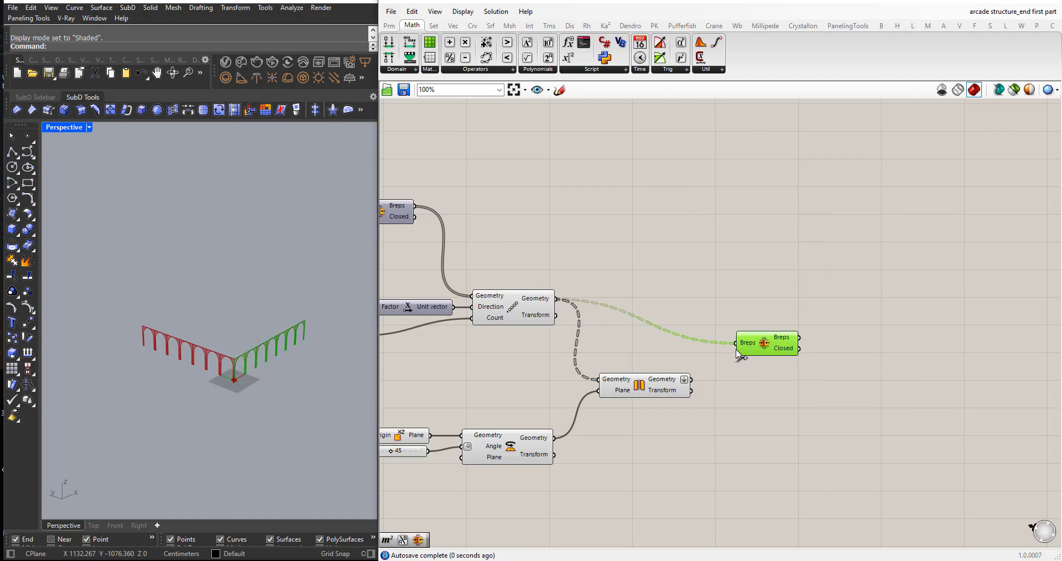
right_click(535, 302)
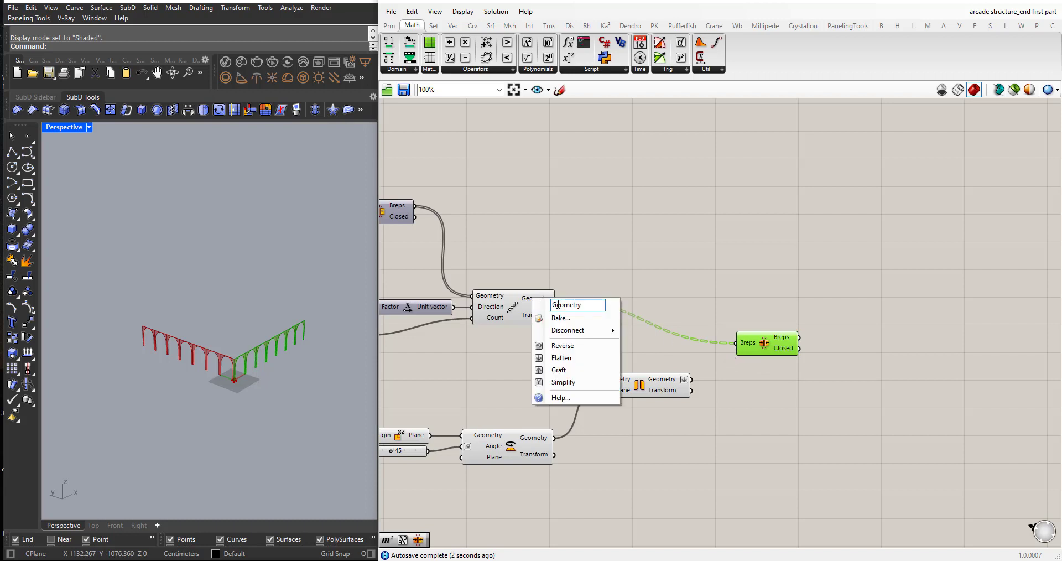
click(569, 360)
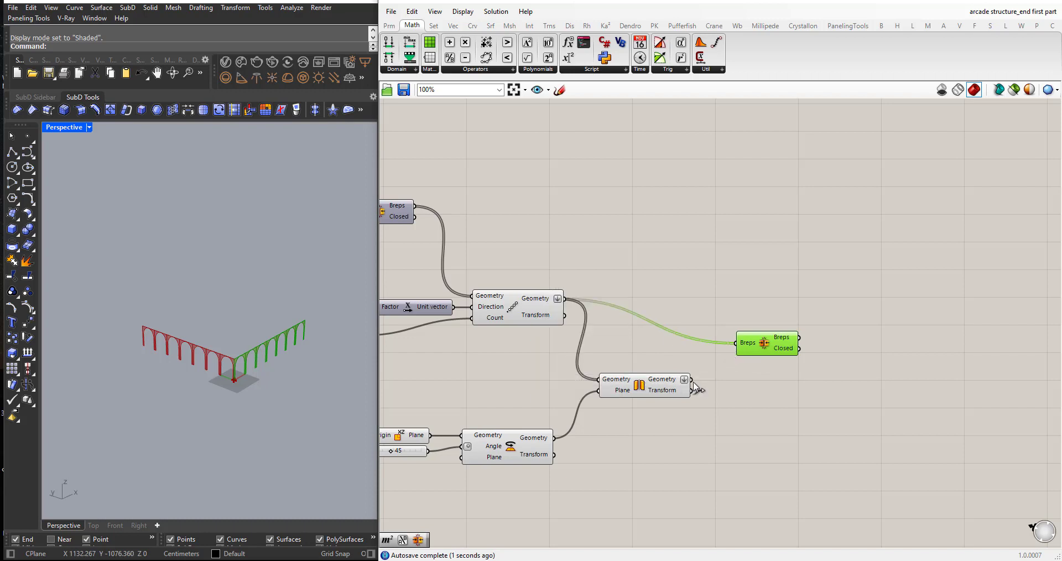
drag(692, 381, 736, 343)
- Turn off the preview of the Linear Array, Mirror and Rotate components
drag(663, 496, 458, 244)
middle_click(509, 273)
click(548, 240)
click(591, 228)
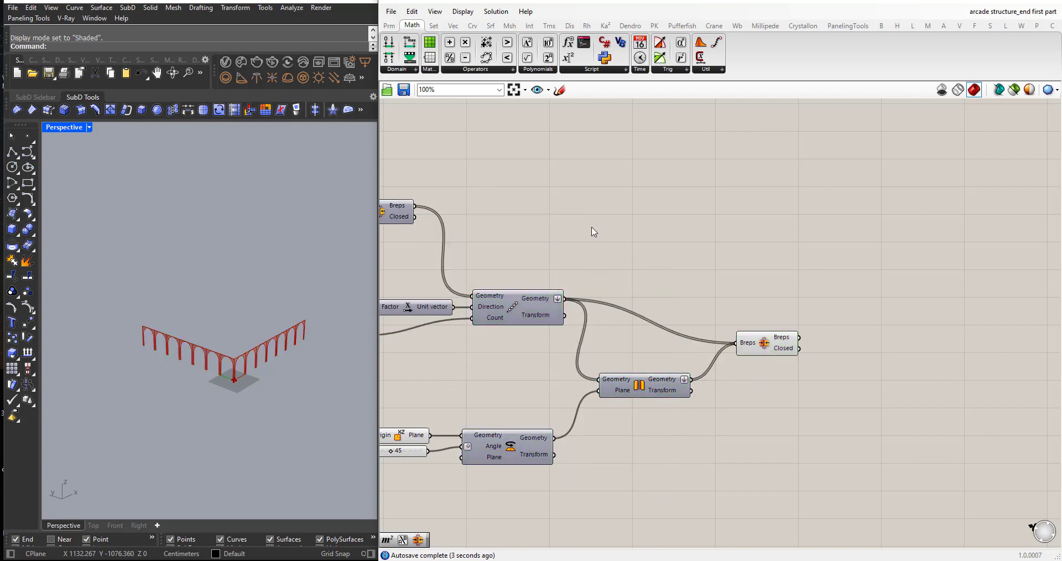
- Move the Brep Join component level with the Linear Array and check the joined arches in the model
click(778, 340)
right_drag(216, 369, 260, 372)
click(719, 416)
scroll(504, 345, down, 1)
drag(729, 350, 742, 315)
right_drag(271, 375, 214, 366)
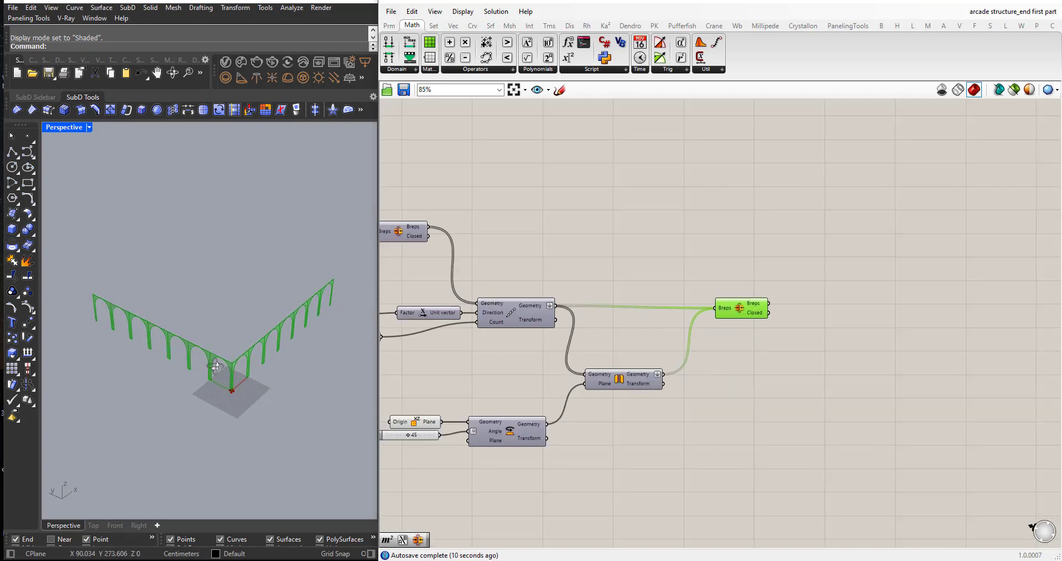
- Examine the joined two-wing arcade from several angles
scroll(594, 396, down, 2)
scroll(747, 381, up, 2)
click(695, 332)
click(675, 318)
click(676, 352)
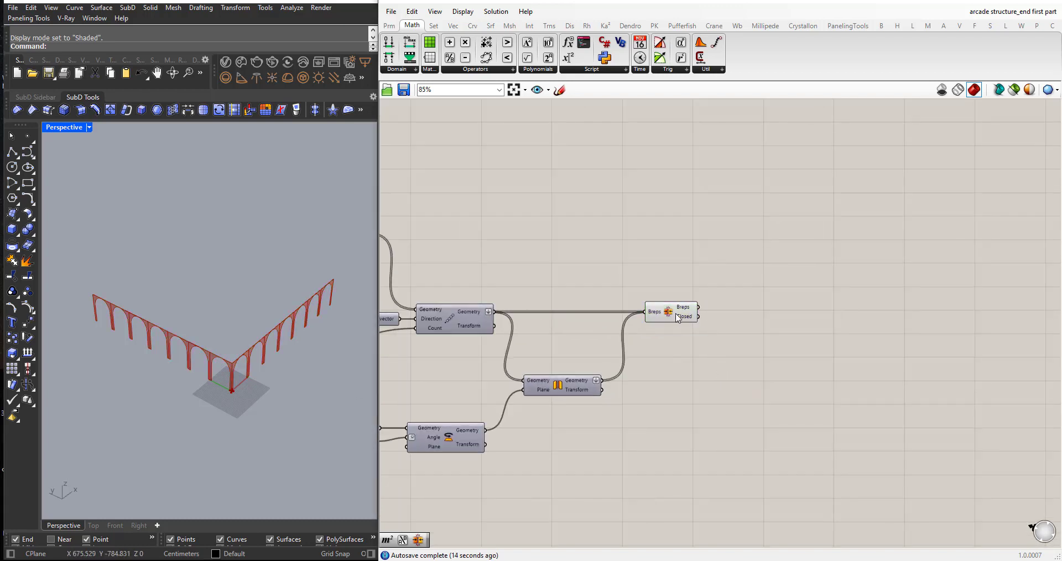
right_drag(130, 389, 155, 360)
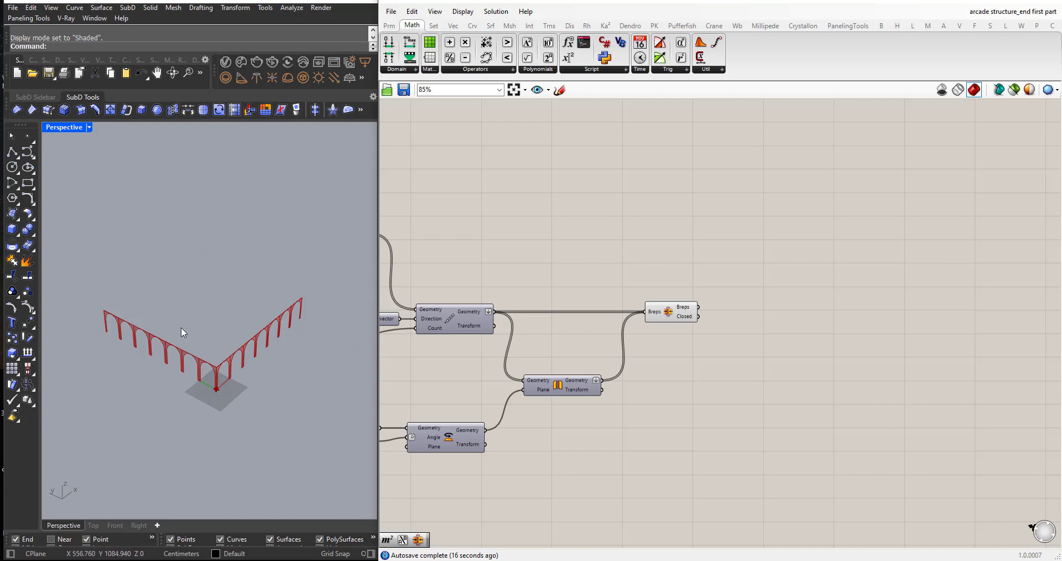
right_drag(181, 327, 211, 298)
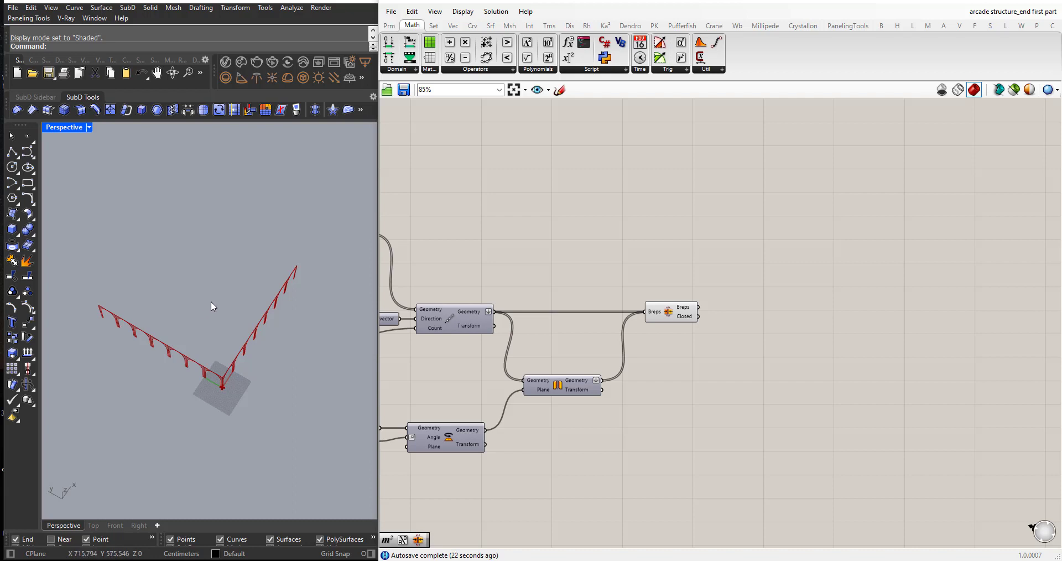
mouse_move(208, 301)
right_down()
mouse_move(223, 275)
mouse_move(206, 296)
mouse_move(211, 282)
right_up()
- Add a Bounding Box component beside the Brep Join and connect the joined Breps to its Content input
double_click(783, 397)
text(b)
click(766, 365)
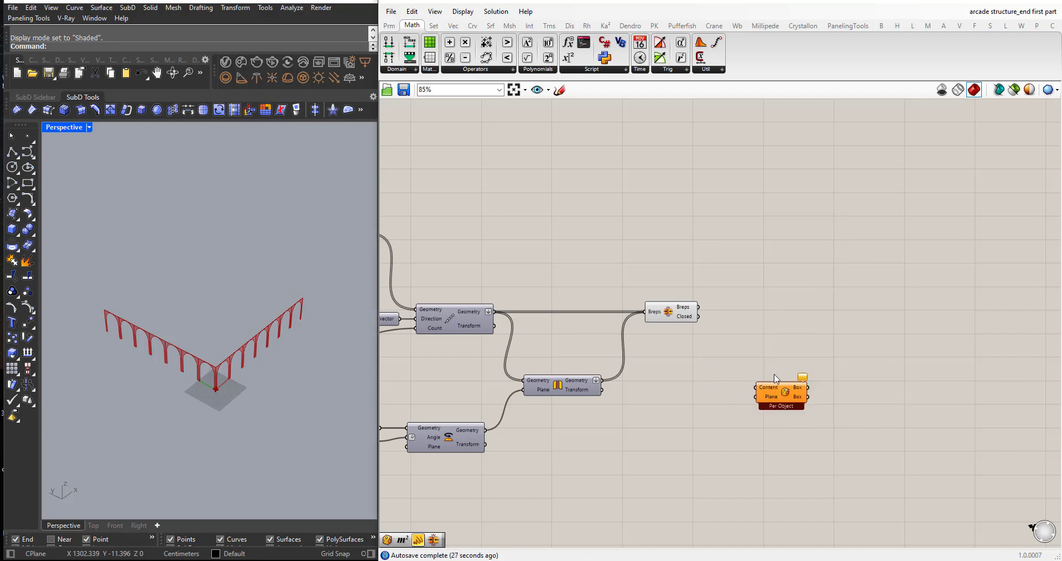
drag(795, 385, 796, 348)
drag(698, 307, 787, 318)
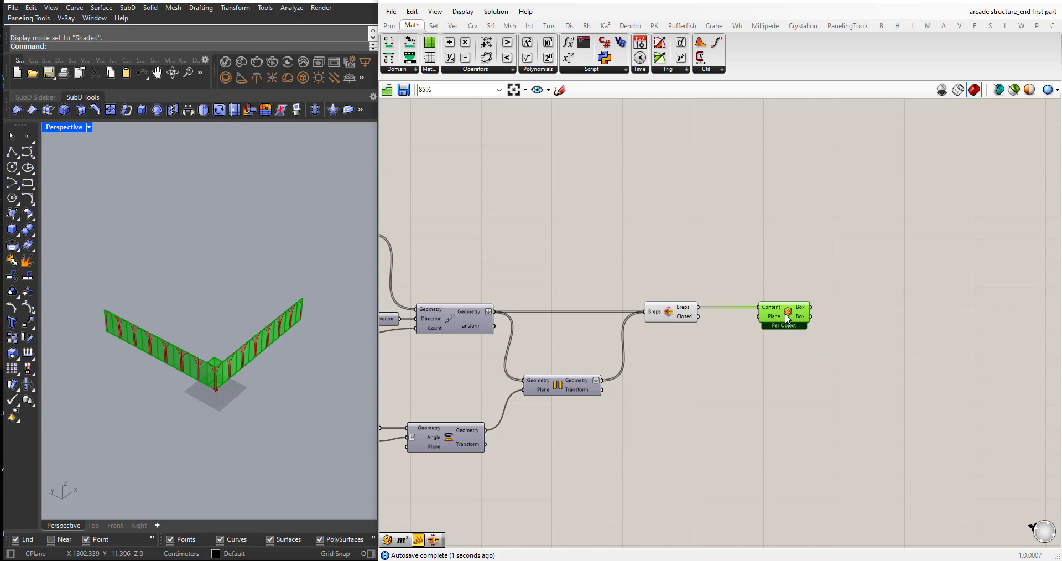
click(757, 336)
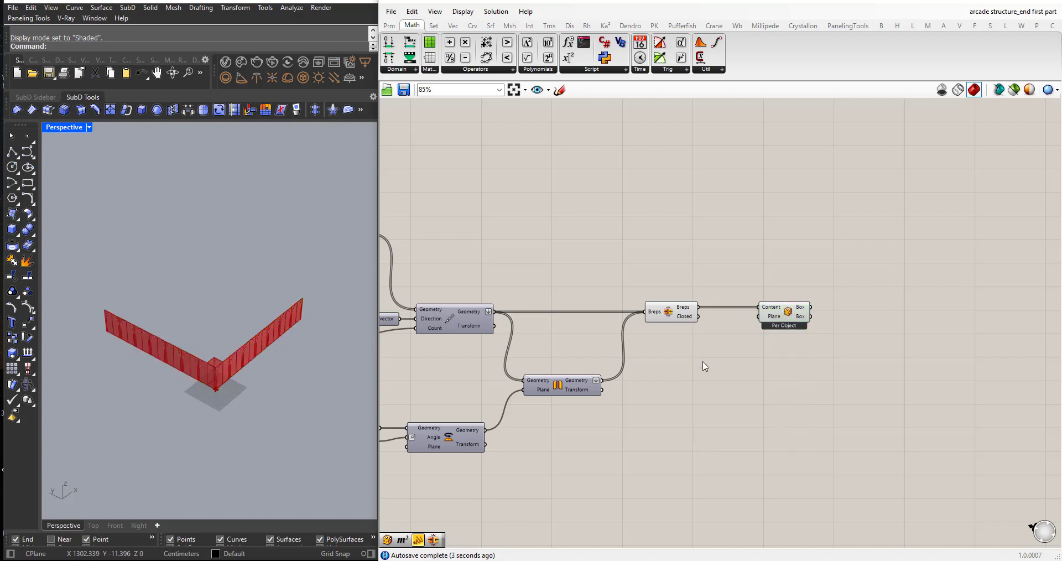
- Inspect the separate boxes around the arches and switch the Bounding Box component to Union Box
scroll(204, 373, up, 4)
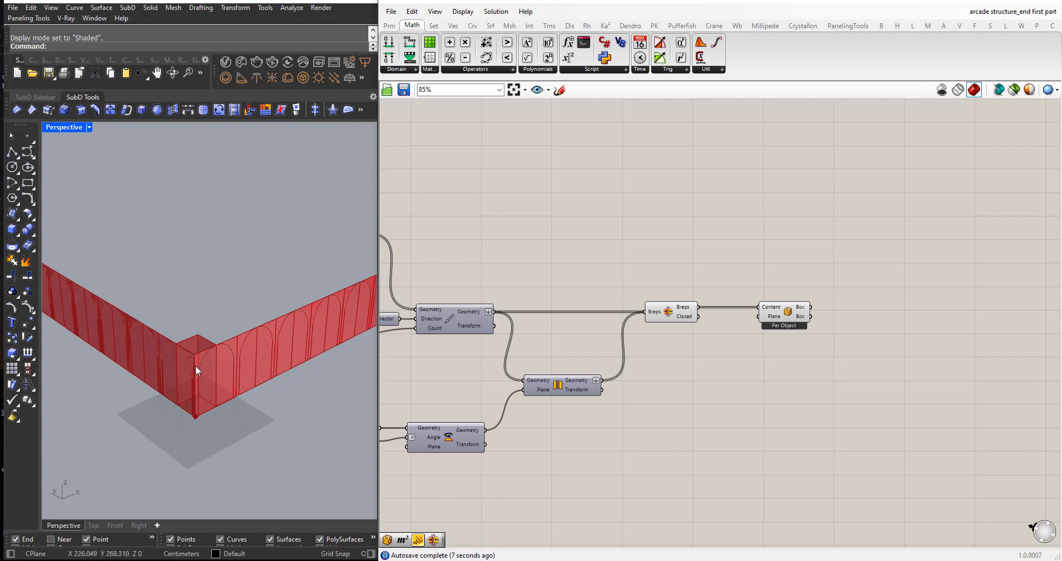
scroll(196, 365, down, 3)
scroll(232, 400, down, 2)
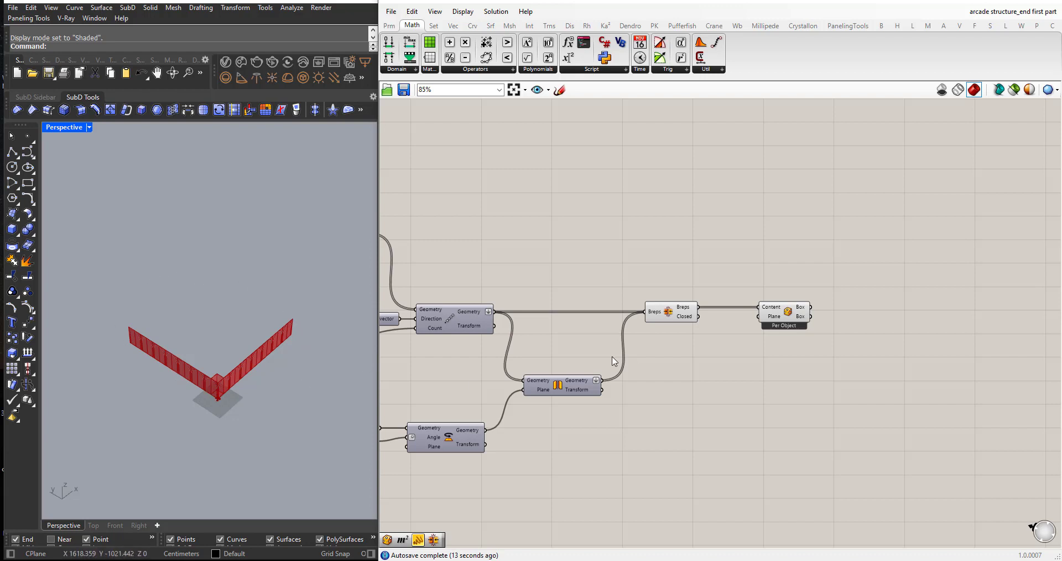
scroll(808, 336, up, 2)
right_click(780, 326)
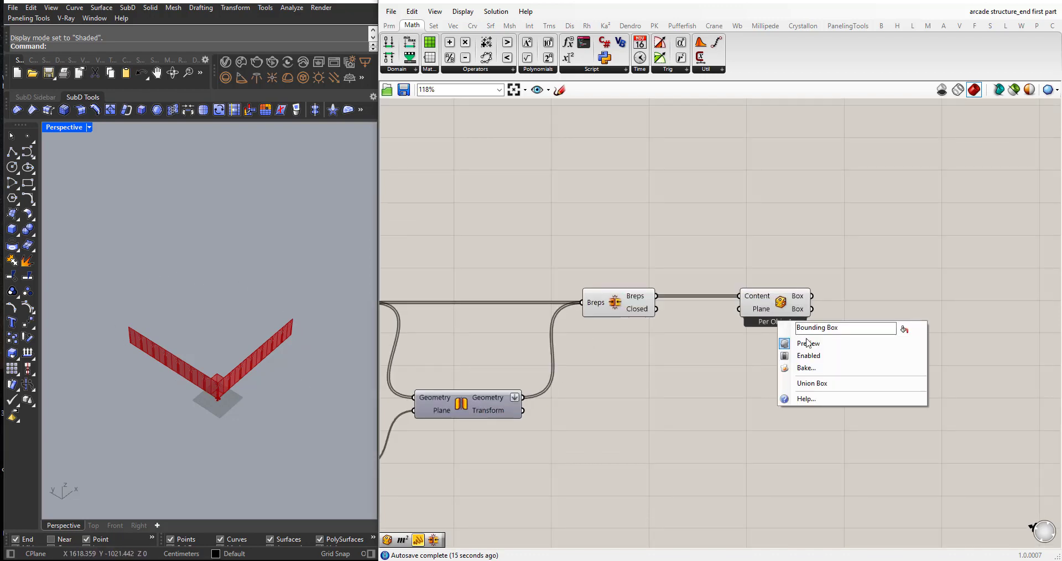
click(815, 386)
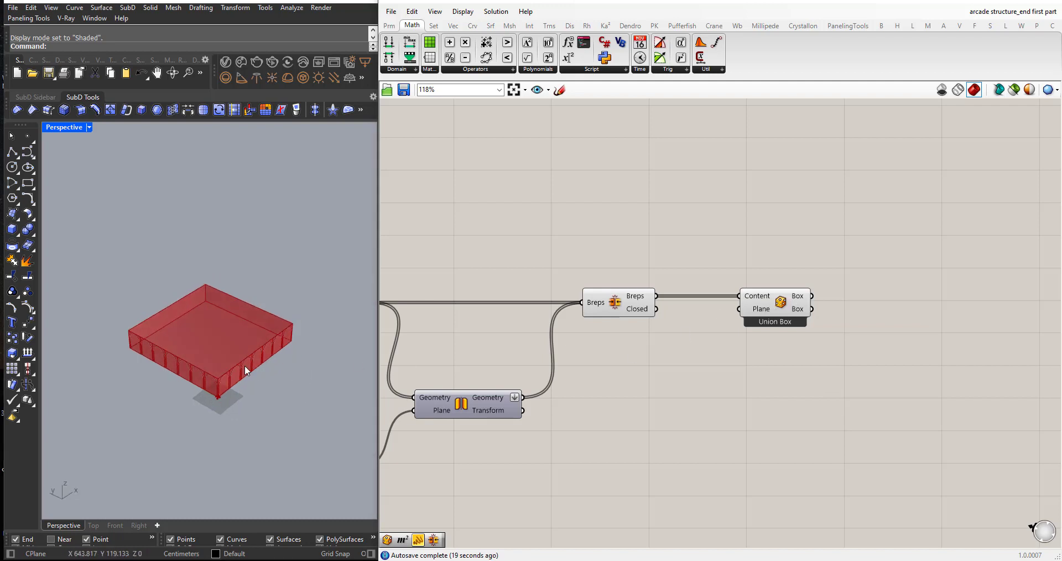
- Examine the union box enclosing the arcade from several angles and review the array, mirror and join components that feed it
right_drag(244, 304, 247, 381)
scroll(674, 374, down, 3)
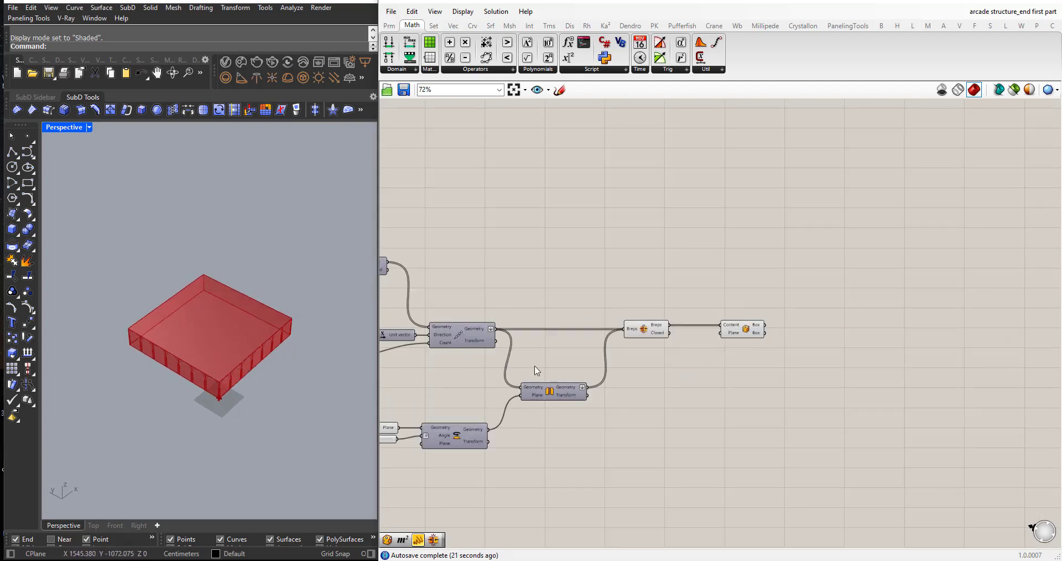
scroll(689, 348, up, 2)
drag(653, 369, 558, 266)
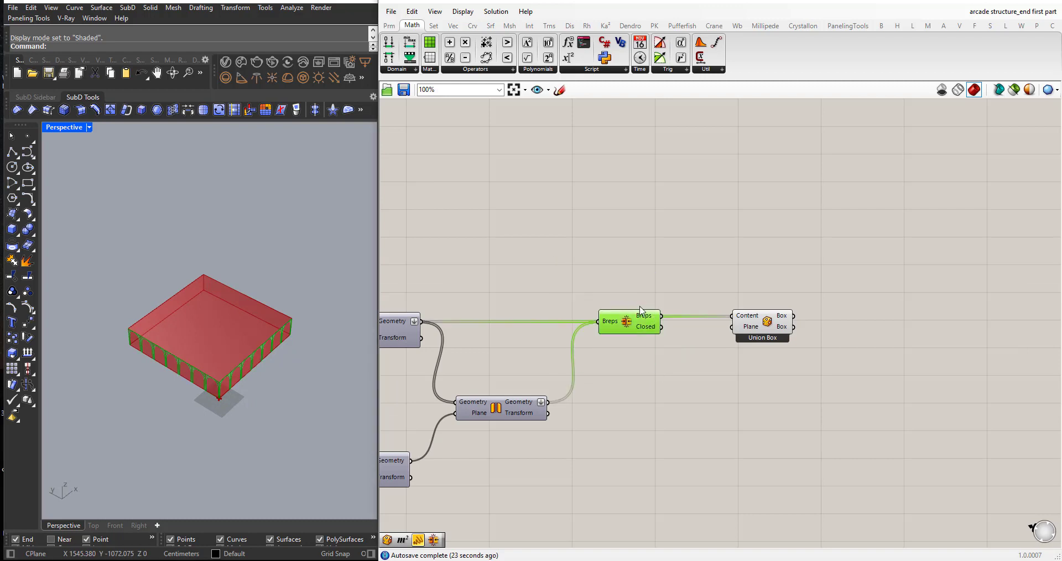
click(677, 377)
right_drag(201, 379, 224, 360)
scroll(227, 362, down, 2)
scroll(216, 337, up, 4)
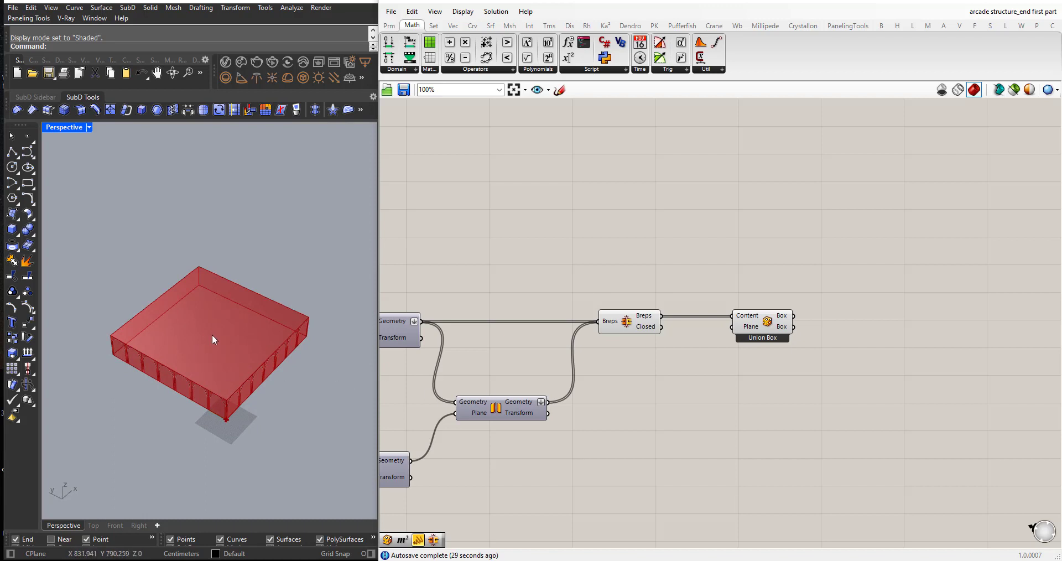
right_drag(215, 343, 206, 329)
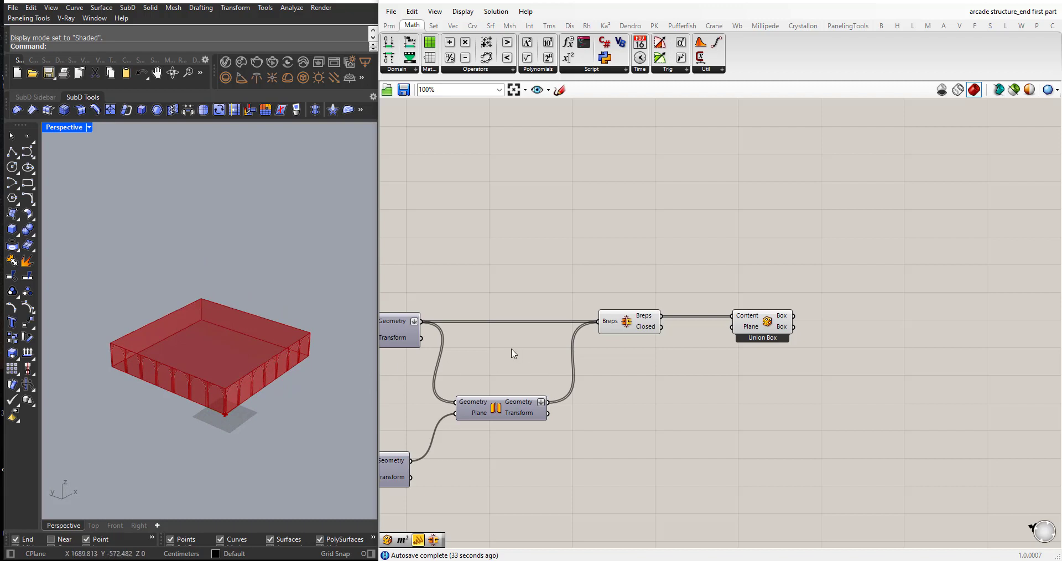
mouse_move(205, 348)
right_down()
mouse_move(205, 333)
mouse_move(214, 359)
mouse_move(269, 341)
mouse_move(211, 360)
right_up()
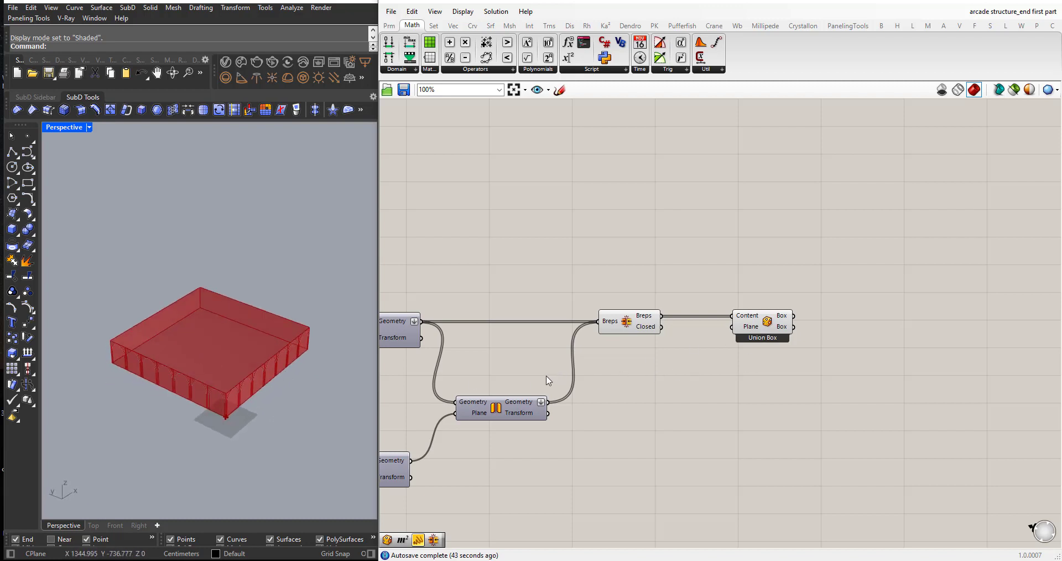
scroll(223, 373, down, 2)
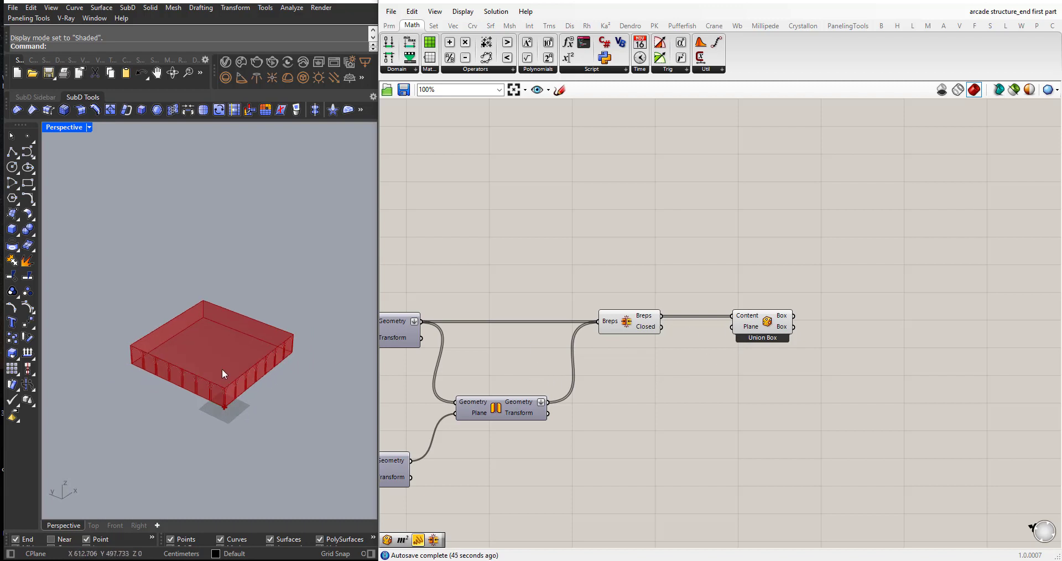
right_drag(223, 373, 242, 378)
right_drag(465, 387, 590, 386)
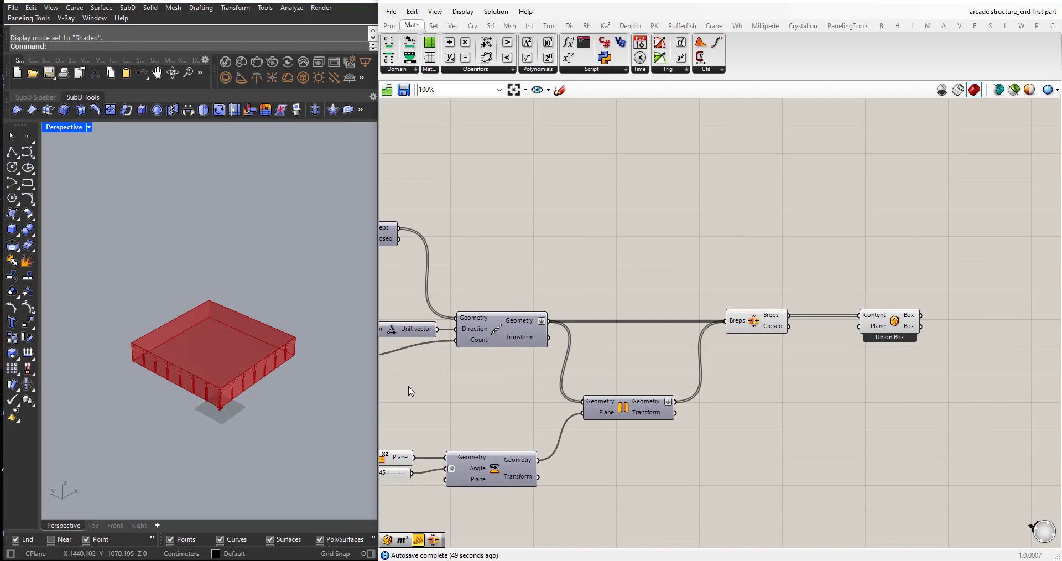
right_drag(412, 381, 616, 379)
right_drag(249, 331, 243, 389)
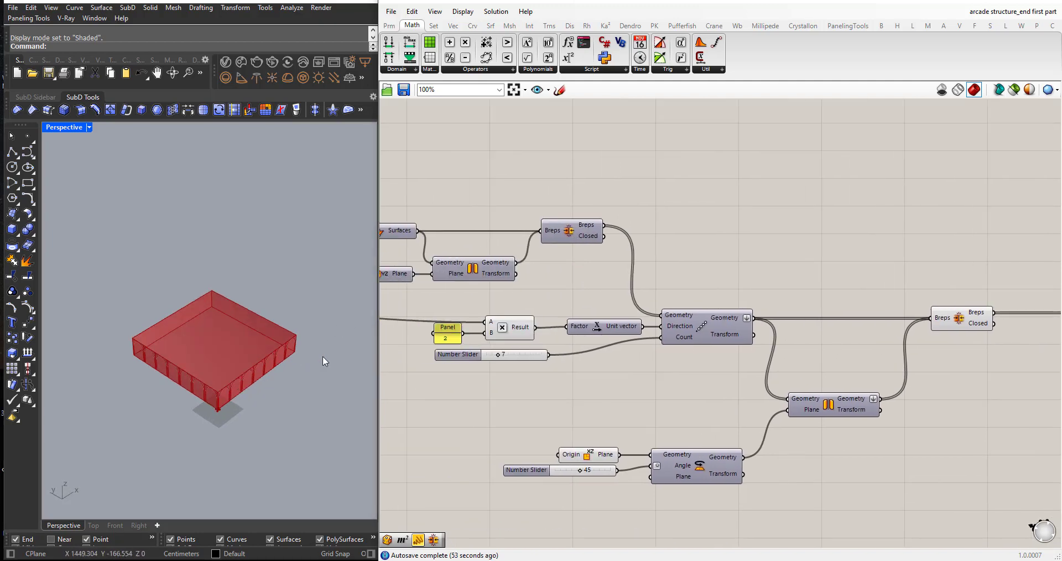
scroll(866, 365, down, 3)
scroll(866, 353, up, 6)
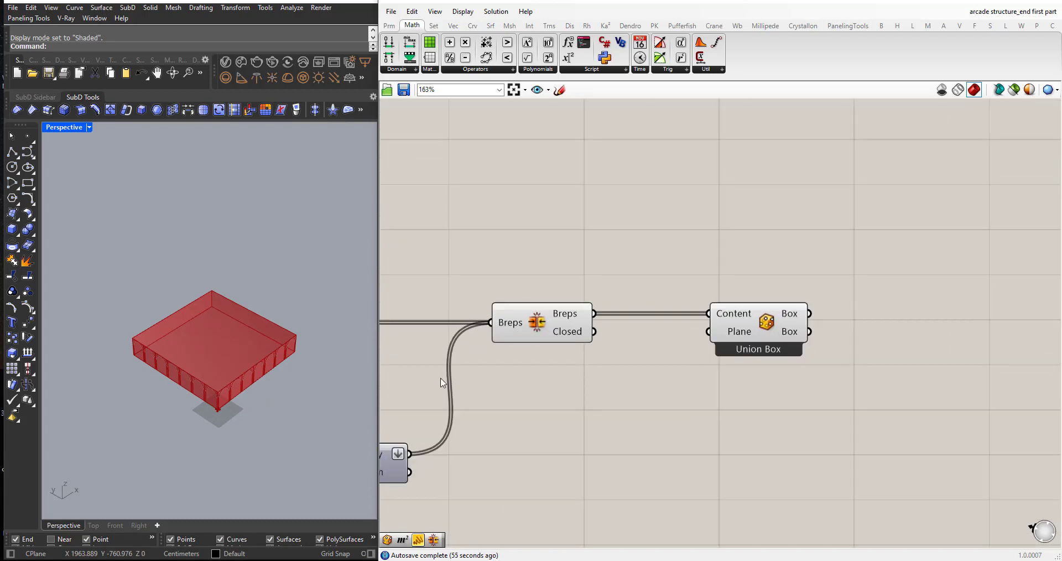
- Examine the union box around the two-wing arcade and the Brep Join and Bounding Box components that produce it
right_drag(227, 310, 236, 390)
scroll(236, 386, up, 4)
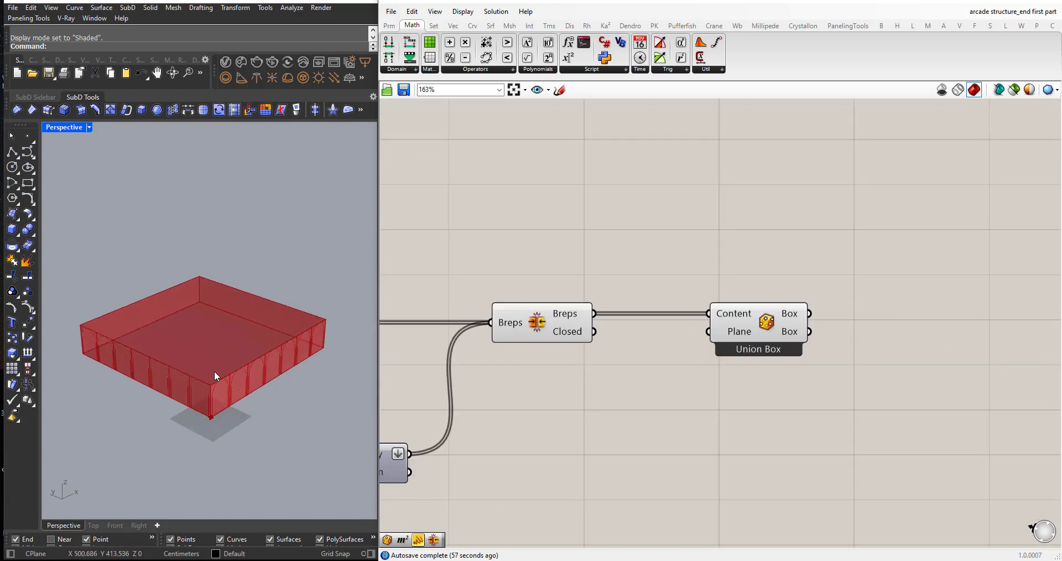
scroll(238, 342, down, 4)
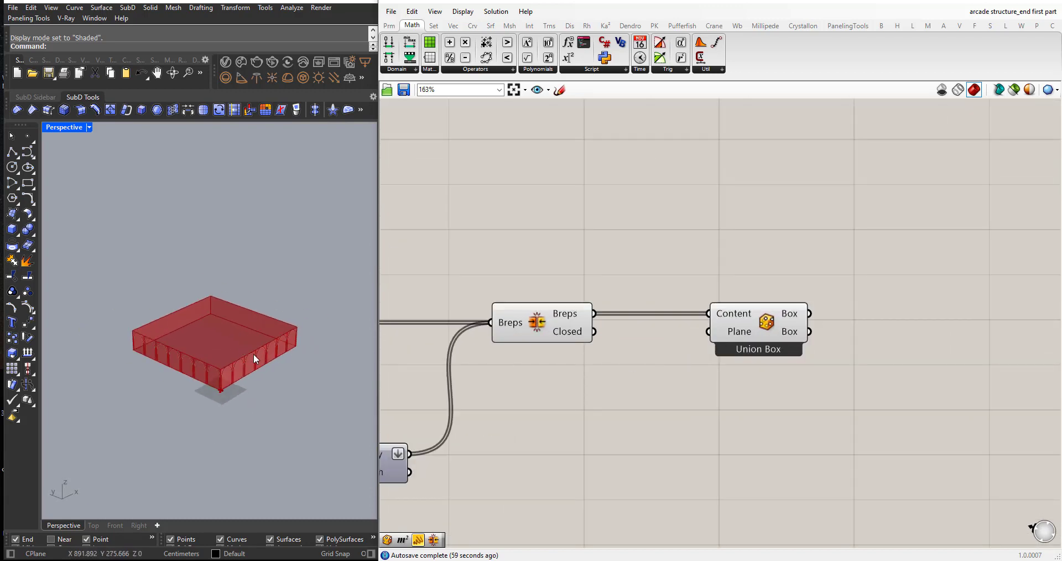
scroll(523, 357, down, 3)
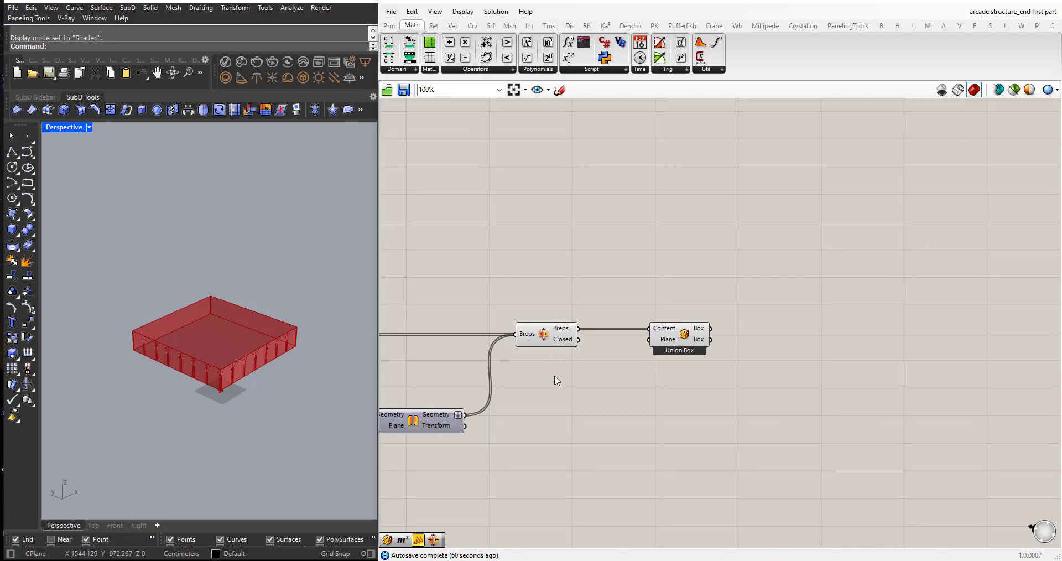
scroll(570, 361, down, 1)
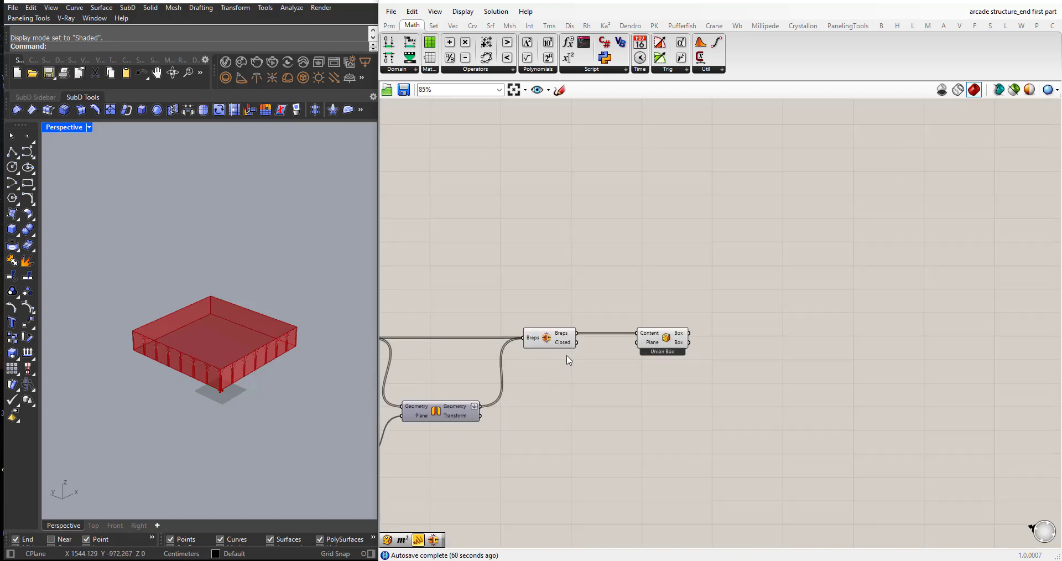
click(674, 339)
click(588, 380)
right_drag(278, 346, 237, 330)
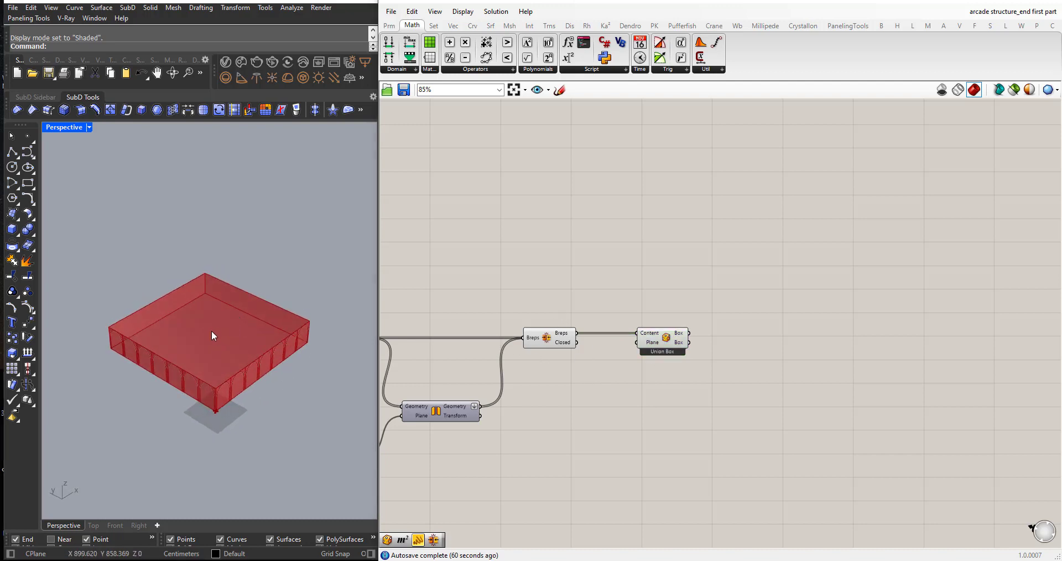
- Add an Area component fed by the union box in its Geometry input and hide the Bounding Box preview
click(491, 25)
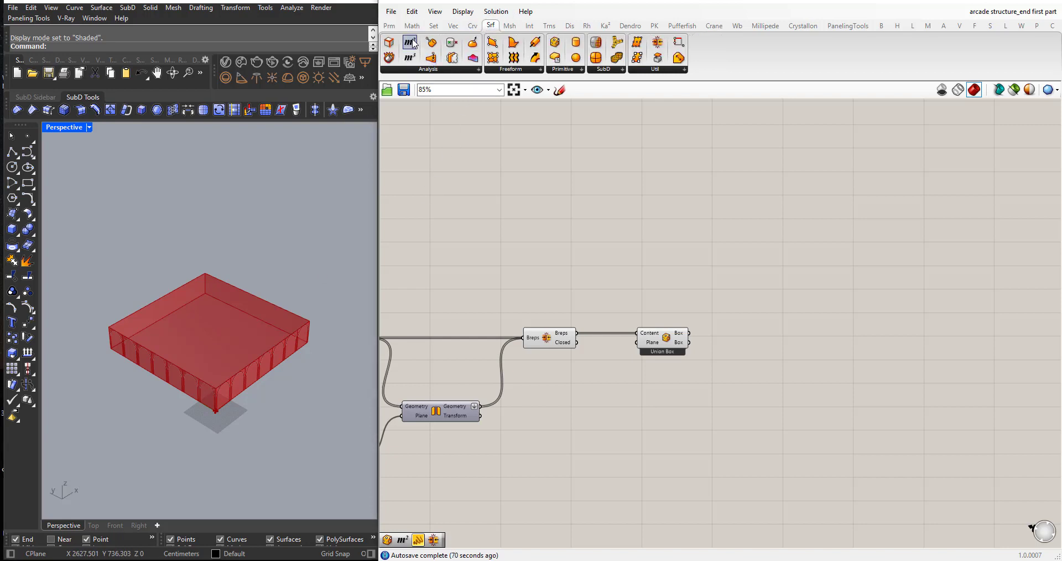
drag(452, 57, 740, 366)
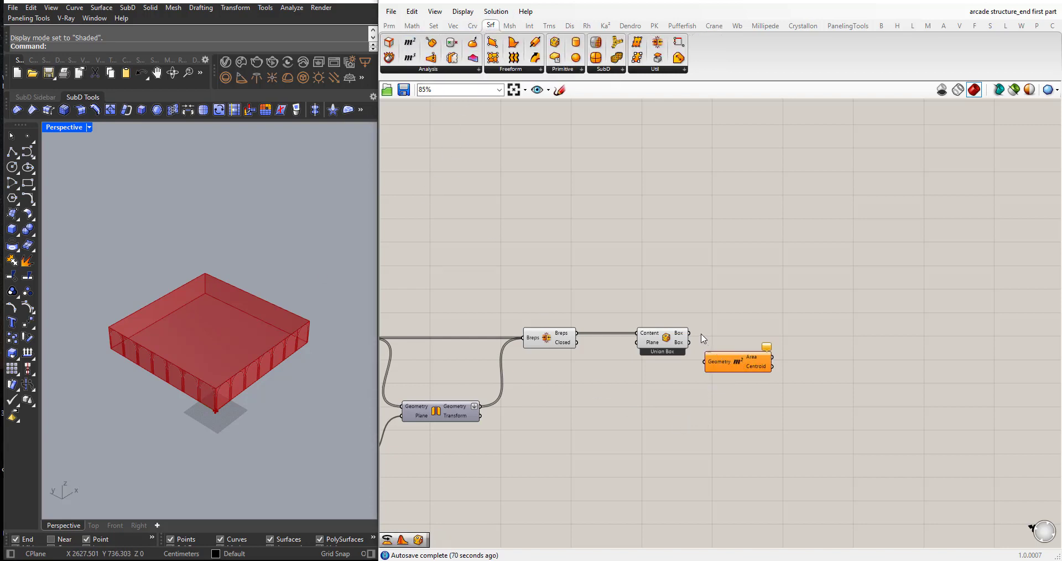
drag(689, 333, 639, 304)
middle_click(668, 321)
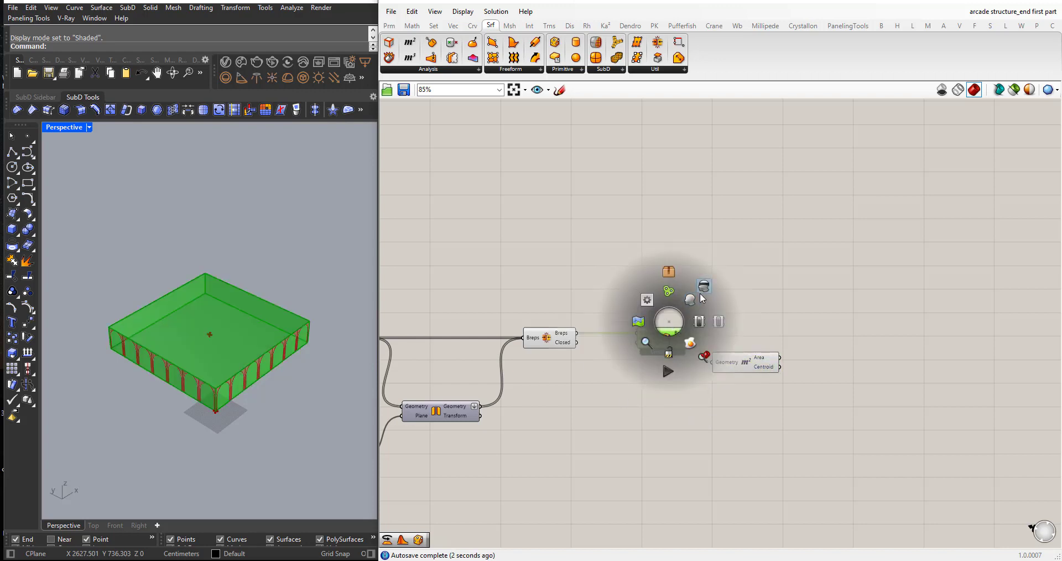
click(691, 299)
click(675, 412)
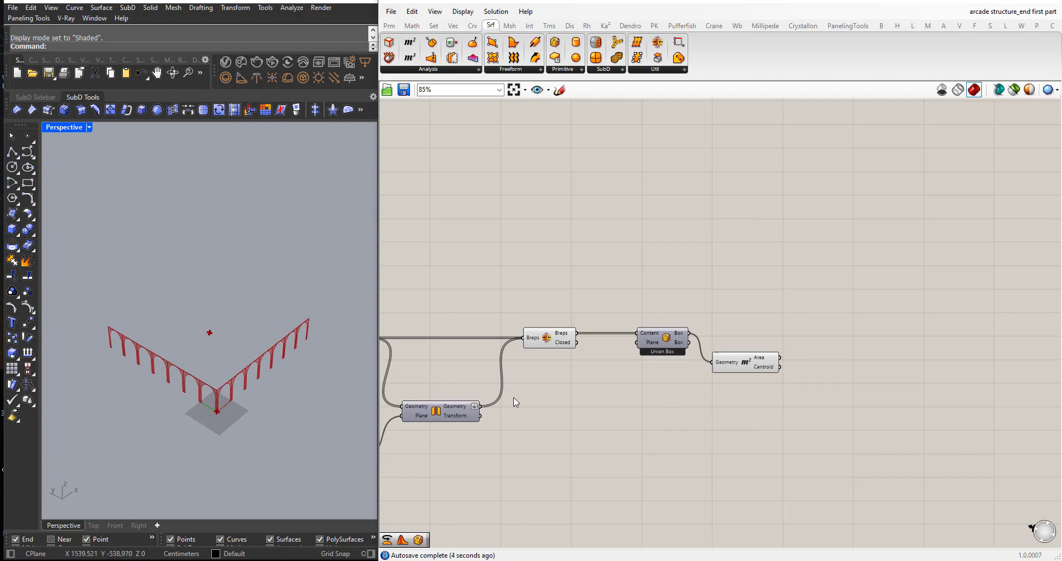
- Move the Bounding Box and Area components together to just below the Brep Join to free space beside it
scroll(520, 396, down, 1)
drag(716, 372, 716, 376)
drag(735, 426, 611, 392)
click(618, 334)
drag(676, 407, 668, 375)
- Add a Rotate component beyond the Area component and connect the joined Breps to its Geometry input
double_click(648, 333)
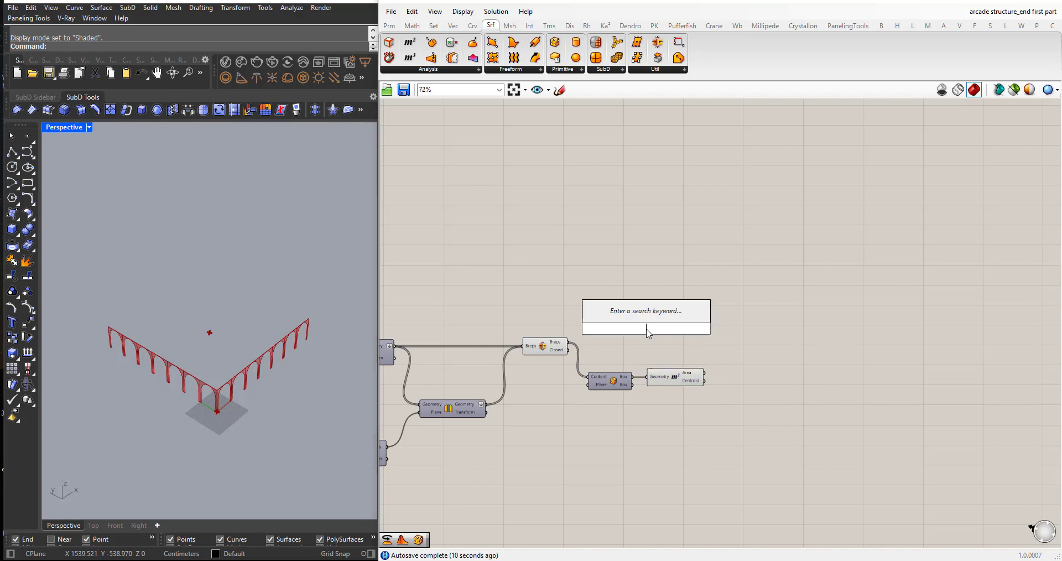
text(rotate)
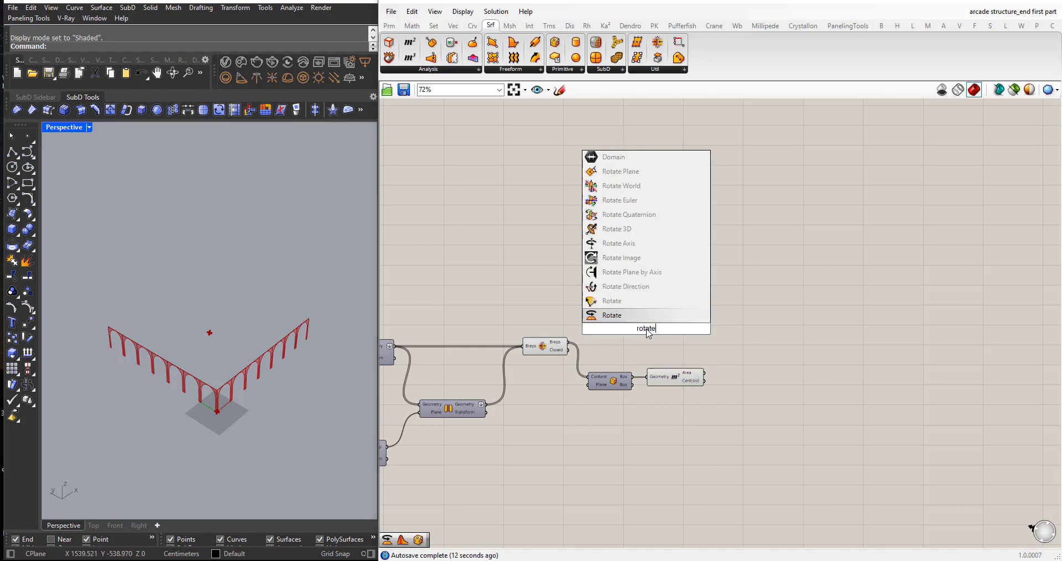
key(Return)
drag(657, 326, 757, 326)
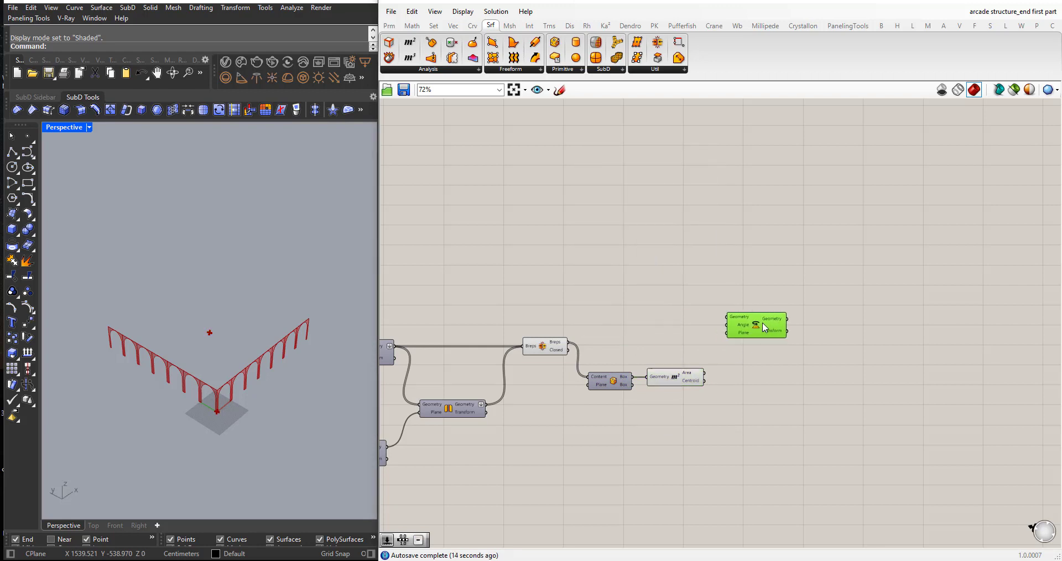
drag(569, 343, 780, 323)
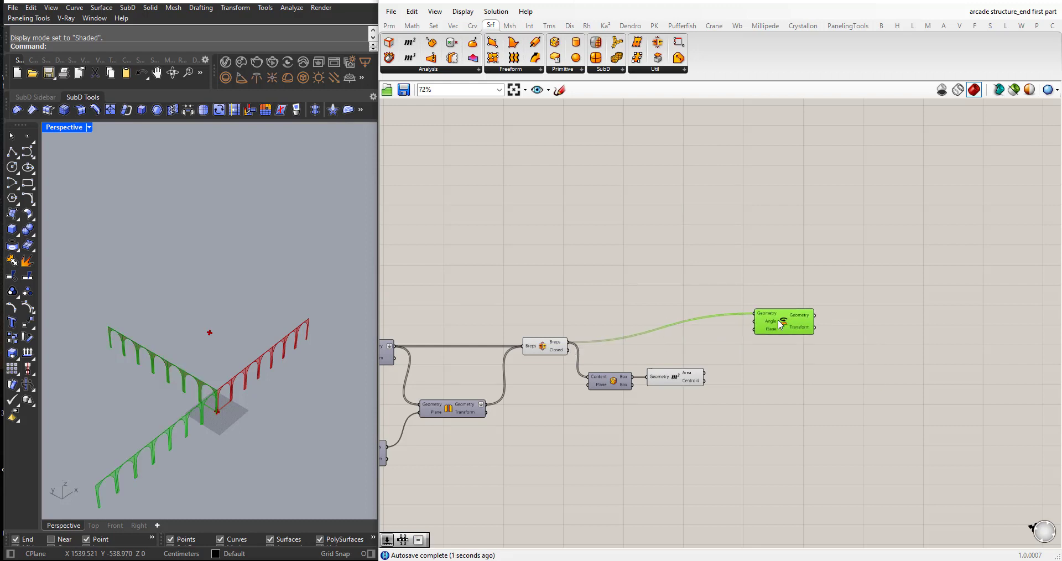
- Switch the Rotate component's Angle input to degrees and connect the Area component's Centroid to its Plane input
scroll(781, 325, up, 4)
right_click(766, 323)
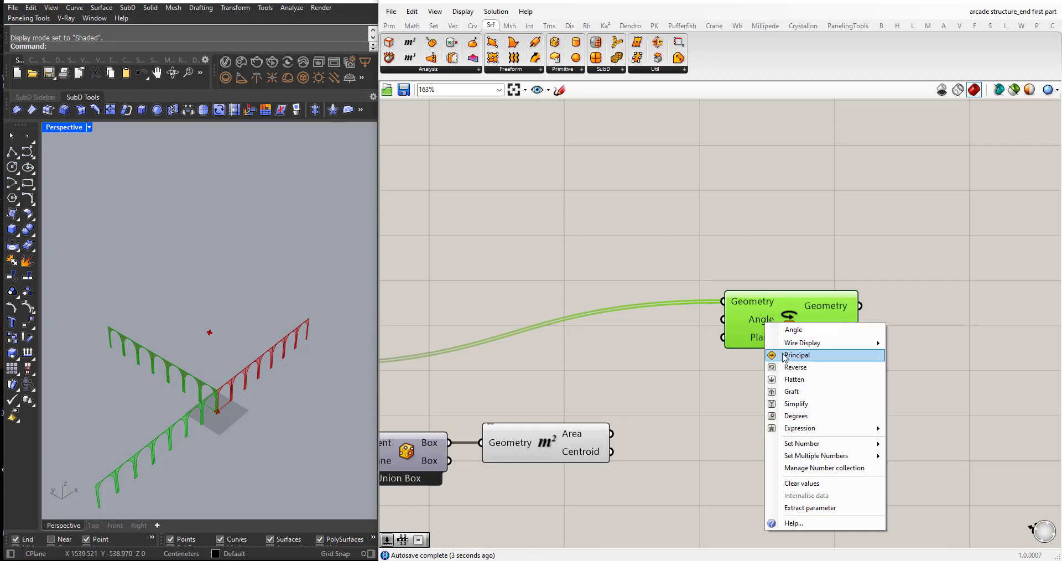
click(792, 416)
drag(612, 434, 631, 390)
drag(612, 451, 708, 337)
scroll(702, 360, down, 1)
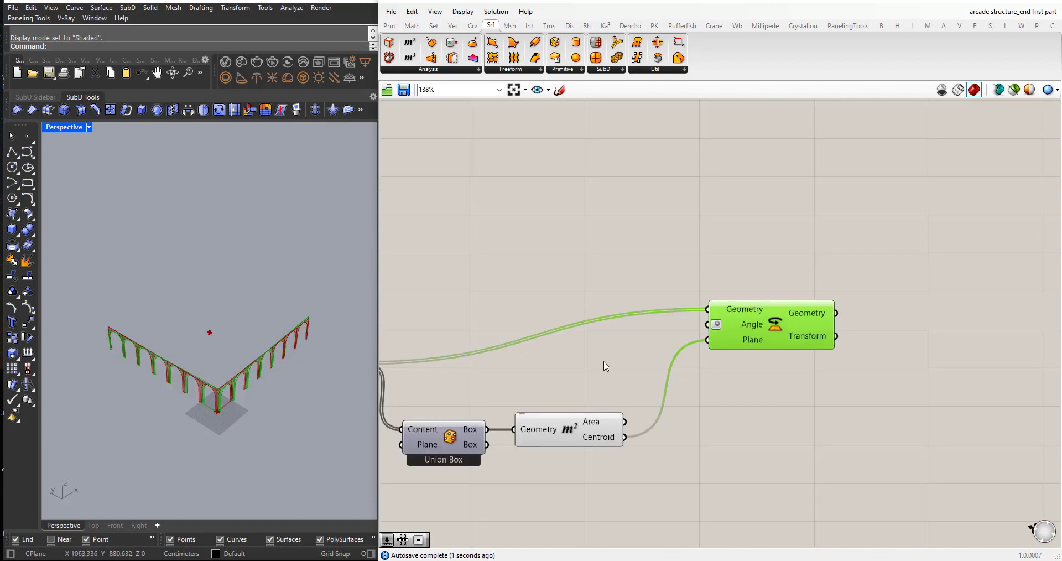
- Create a number slider with the value 180 and connect it to the Rotate component's Angle input
double_click(603, 364)
text(180)
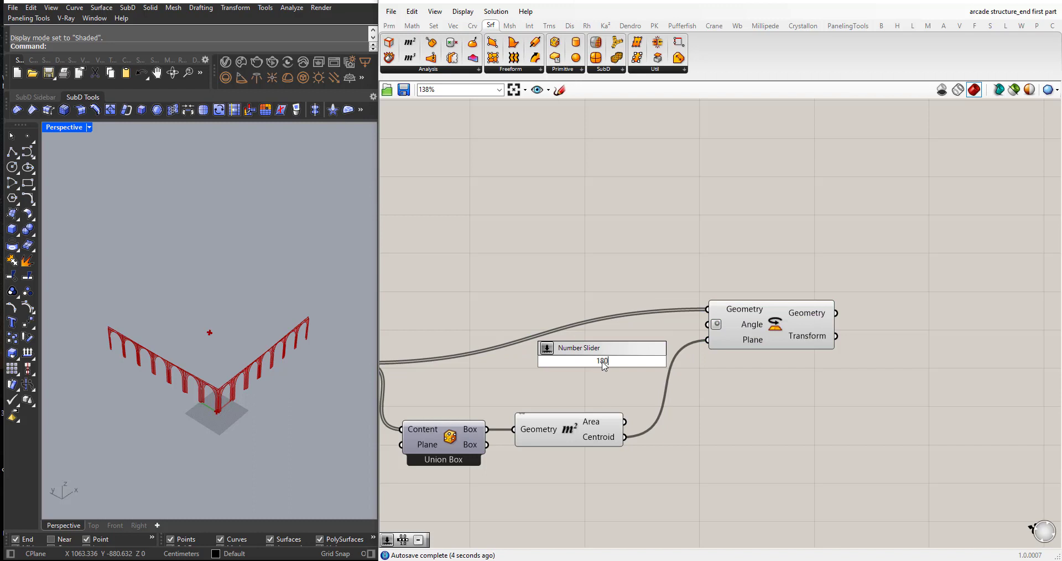
key(Return)
drag(561, 365, 561, 327)
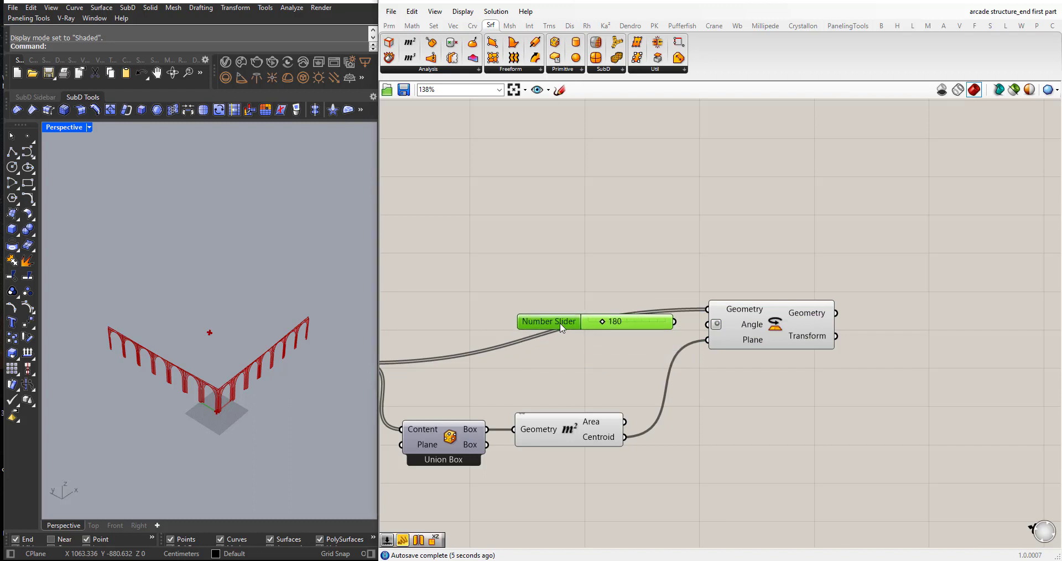
drag(676, 321, 708, 324)
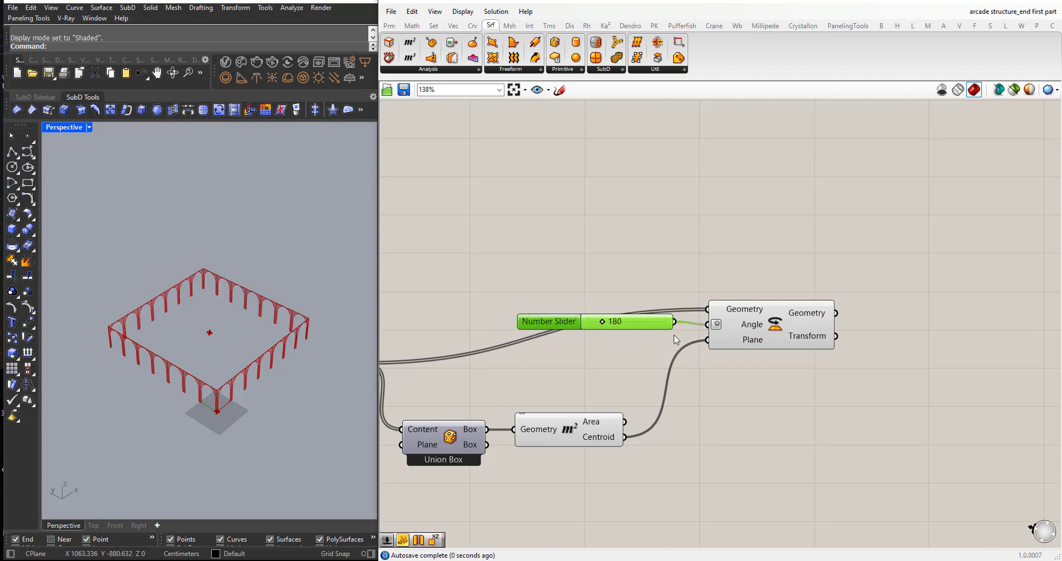
- Rearrange the Brep Join, Rotate, slider, Bounding Box and Area components into a spaced layout with the slider and box chain below
scroll(661, 351, down, 4)
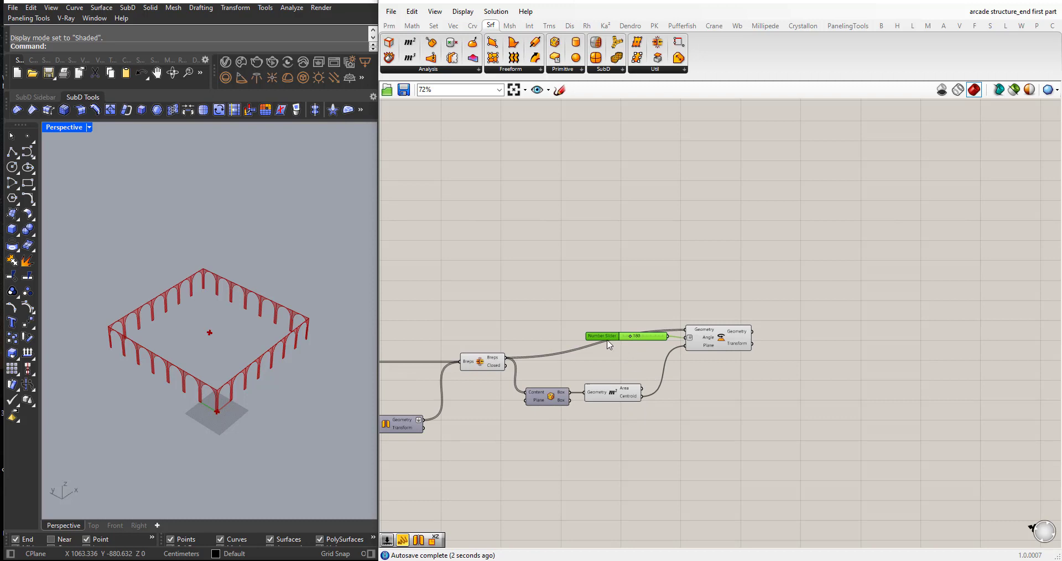
drag(608, 344, 613, 346)
drag(625, 443, 579, 340)
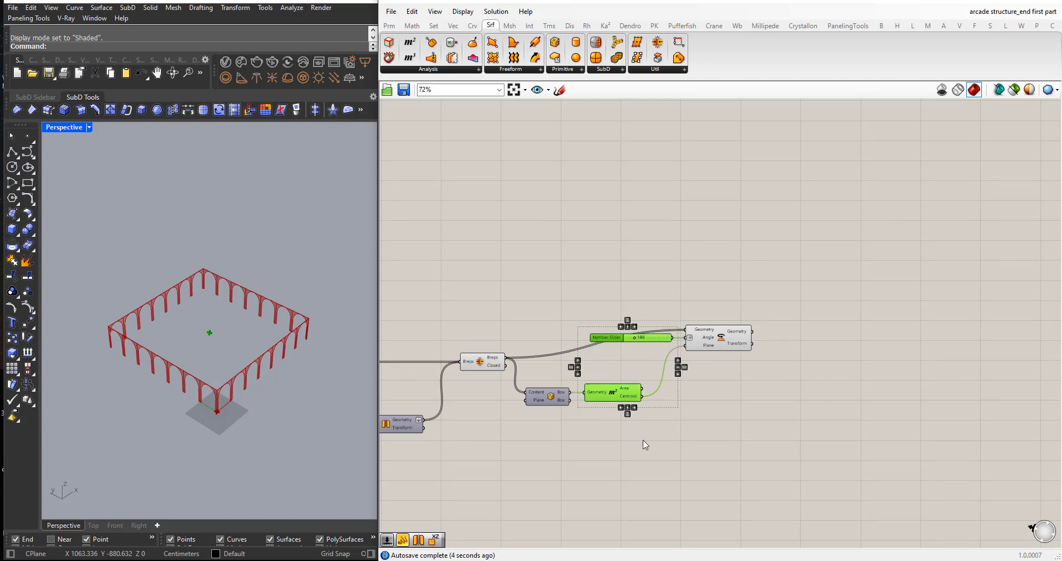
drag(645, 445, 559, 315)
drag(608, 339, 588, 442)
drag(708, 342, 696, 392)
drag(480, 363, 584, 325)
click(712, 393)
drag(710, 390, 709, 390)
mouse_move(603, 324)
mouse_down()
mouse_move(650, 318)
mouse_move(605, 328)
mouse_up()
click(673, 325)
scroll(675, 324, down, 3)
scroll(698, 314, up, 4)
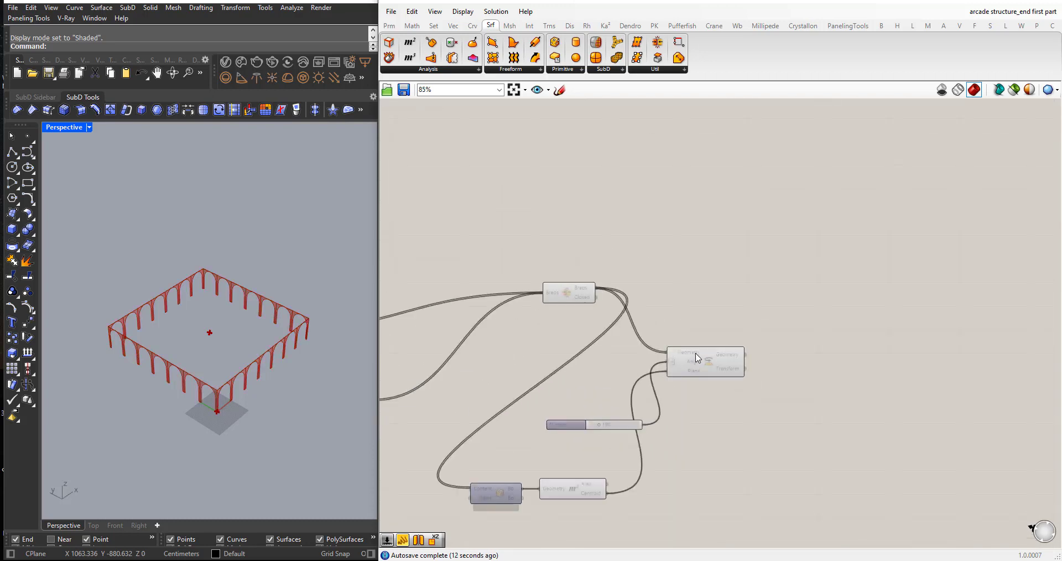
- Add a second Brep Join with a flattened Breps input and feed it both the first joined Breps and the rotated geometry
double_click(712, 309)
text(join)
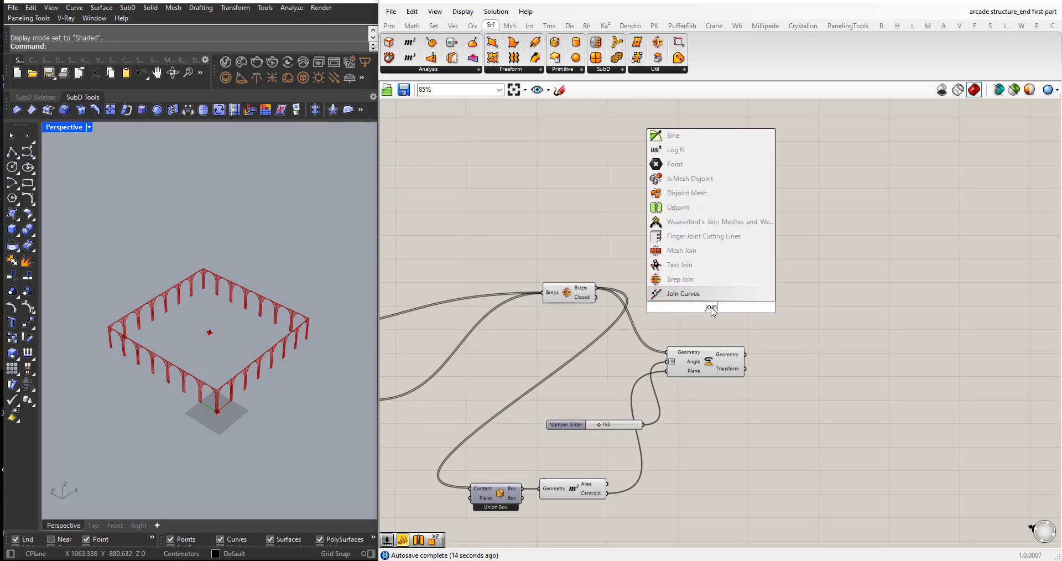
key(Return)
drag(709, 304, 835, 310)
drag(596, 289, 809, 307)
scroll(810, 308, up, 3)
right_click(821, 311)
click(846, 386)
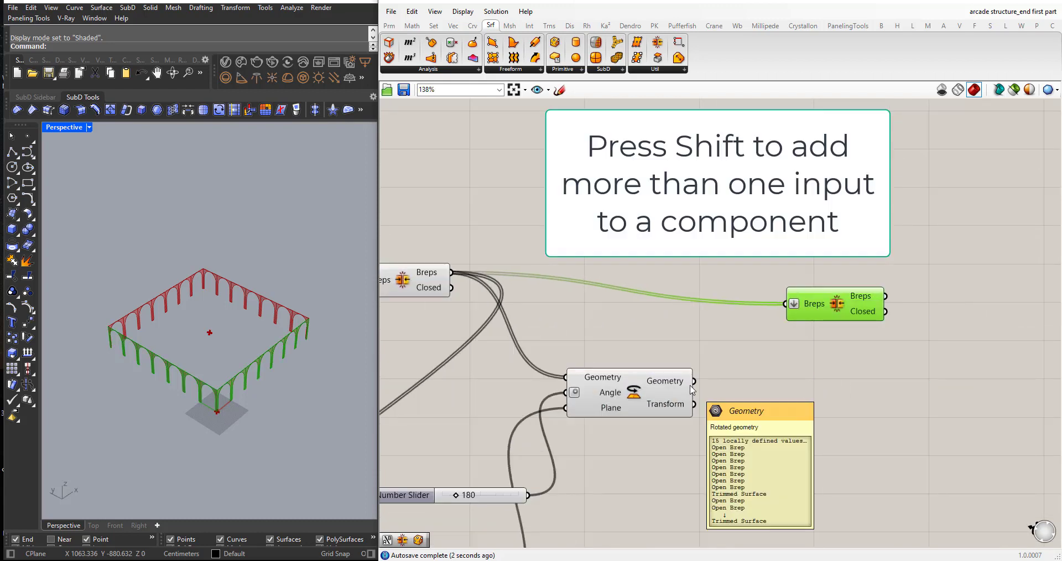
shift+drag(694, 381, 785, 304)
click(665, 357)
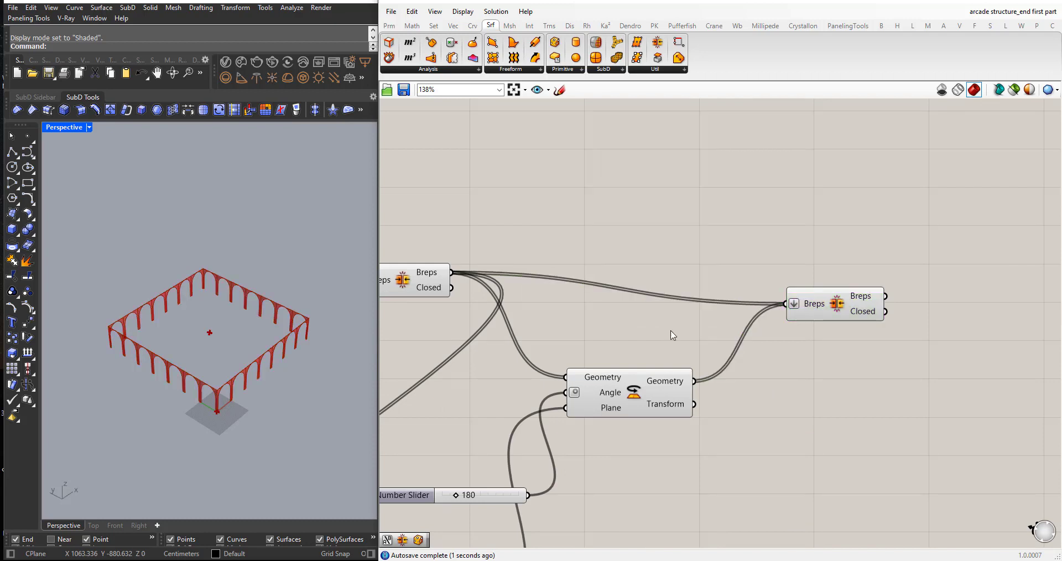
- Hide the previews of the first Brep Join and the Rotate component and align the second Brep Join with the first
scroll(685, 335, down, 3)
drag(700, 395, 482, 284)
middle_click(594, 303)
click(629, 270)
click(589, 244)
drag(784, 315, 788, 297)
click(733, 356)
- Shift the Area component slightly away from the Bounding Box and check the four-sided arcade around its centroid
scroll(599, 322, down, 3)
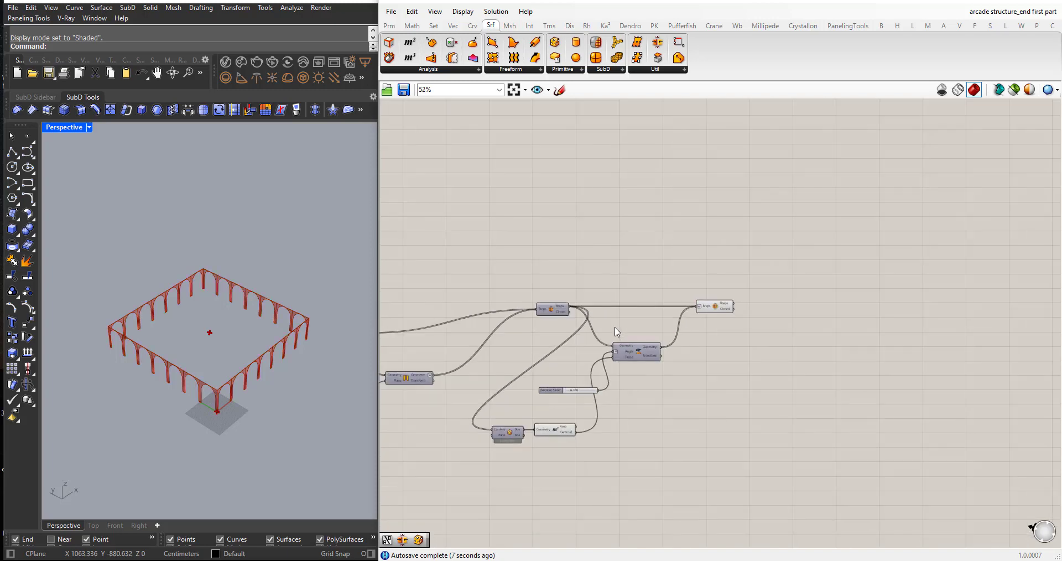
scroll(573, 437, up, 4)
scroll(556, 437, down, 2)
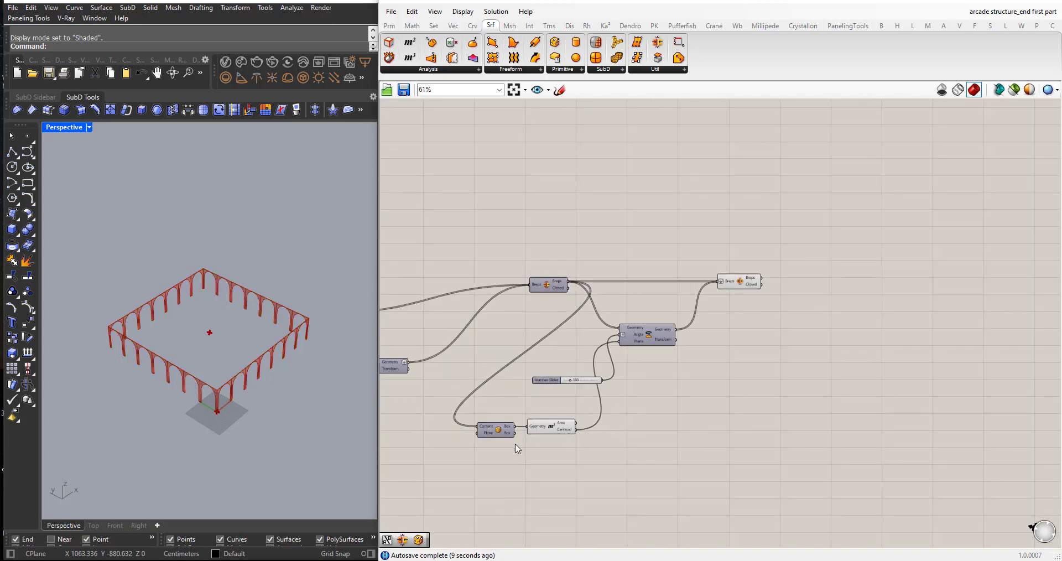
scroll(573, 421, up, 2)
drag(574, 417, 601, 414)
scroll(540, 408, down, 1)
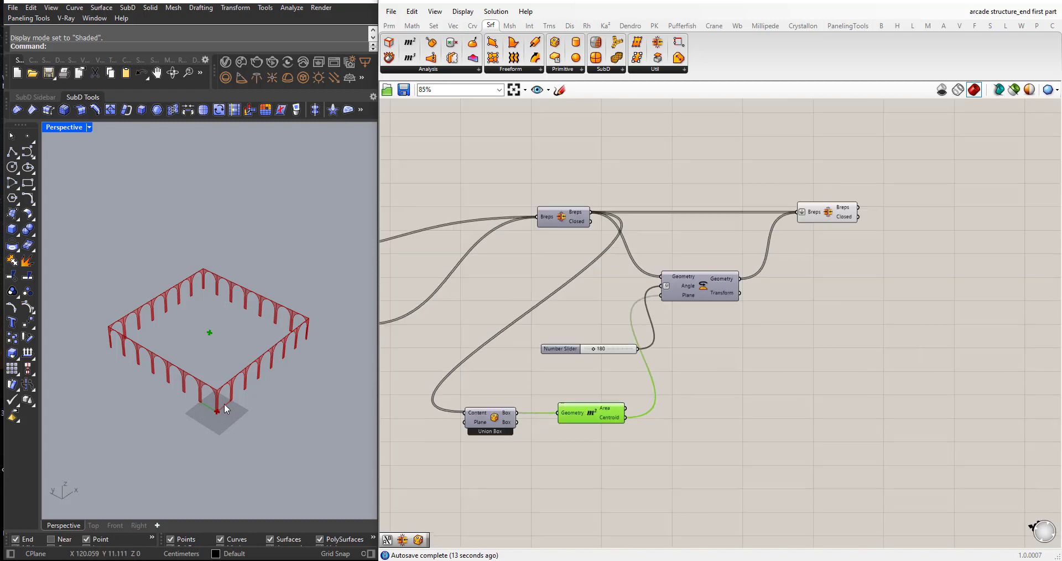
right_drag(224, 403, 228, 370)
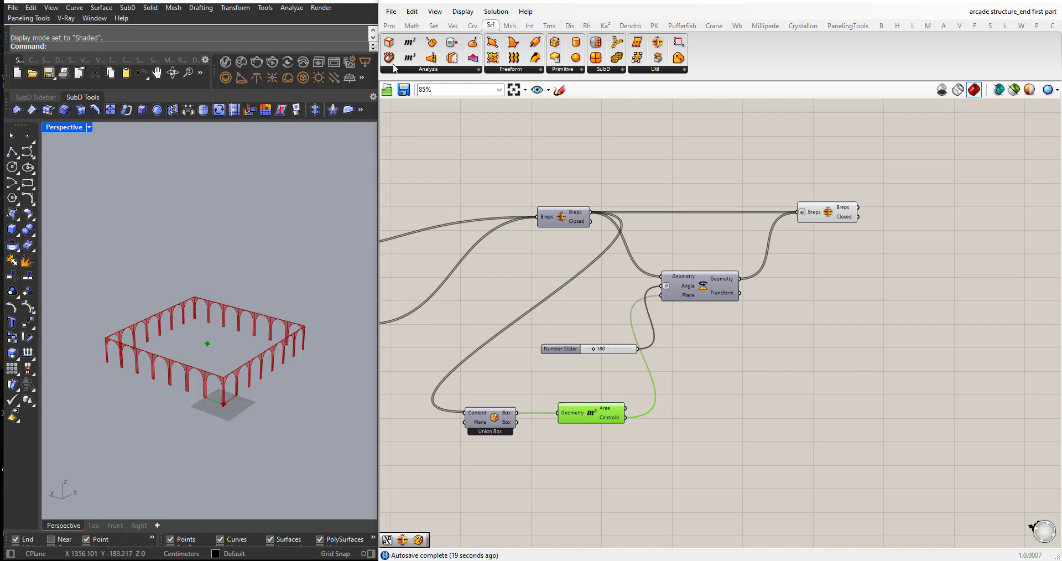
- Add a Deconstruct Brep component below the Area component and connect the union box to its Brep input
drag(543, 457, 567, 477)
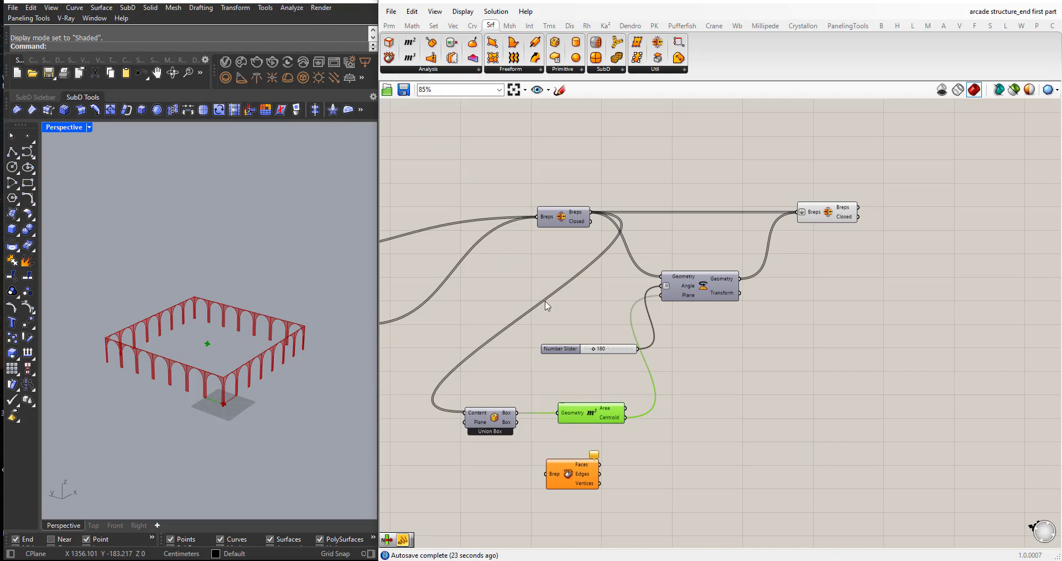
scroll(562, 466, up, 1)
drag(496, 340, 573, 424)
click(582, 482)
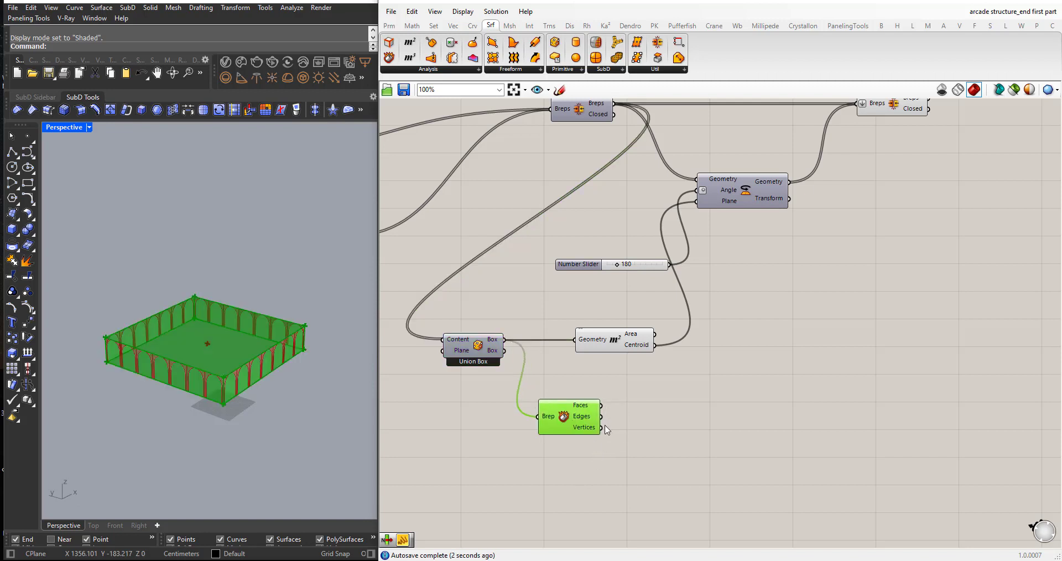
click(695, 429)
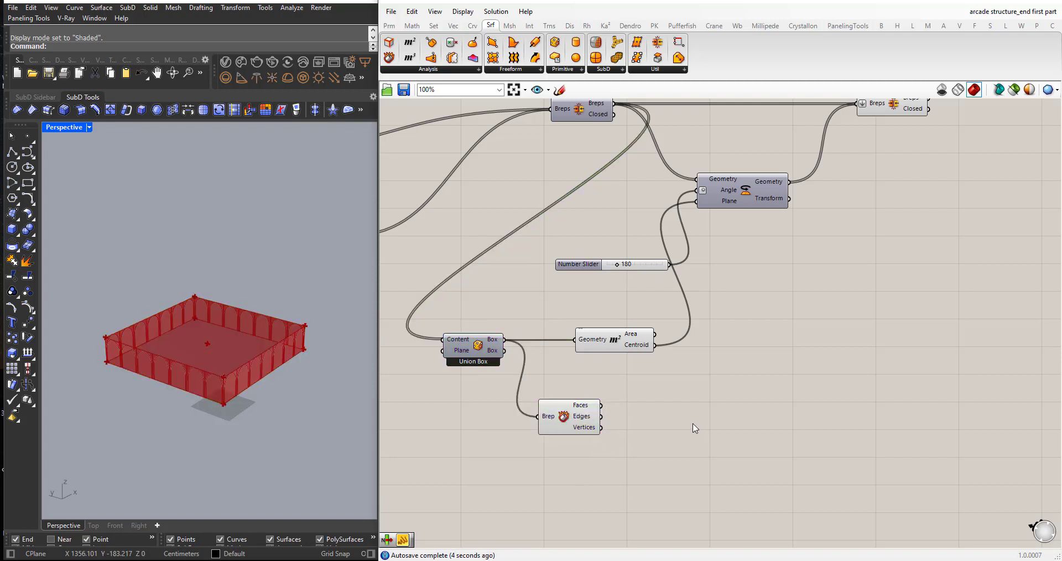
- Add a List Item component beside Deconstruct Brep and connect the Faces output to its List input
double_click(690, 422)
text(list)
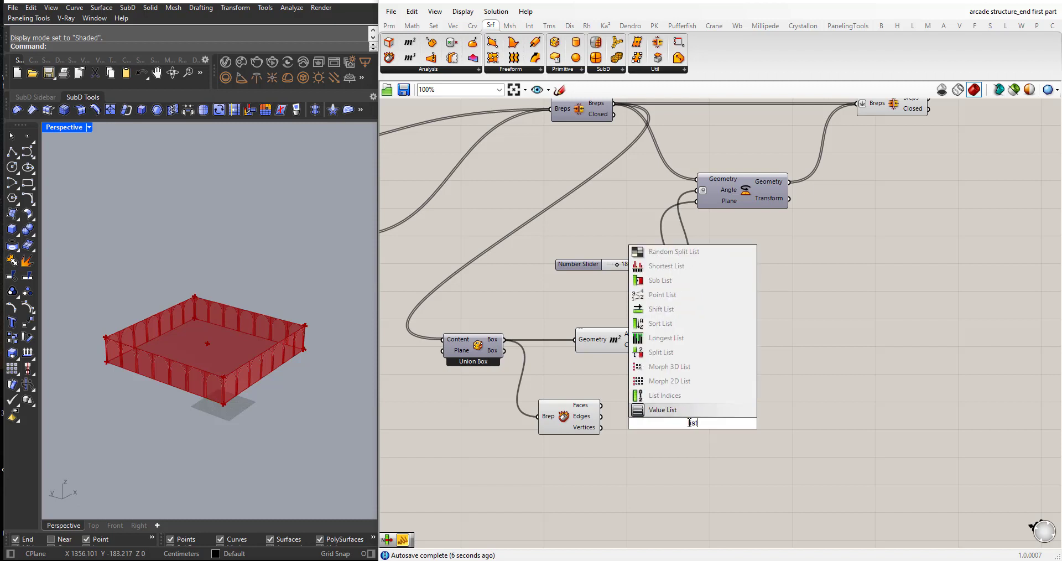
text( item)
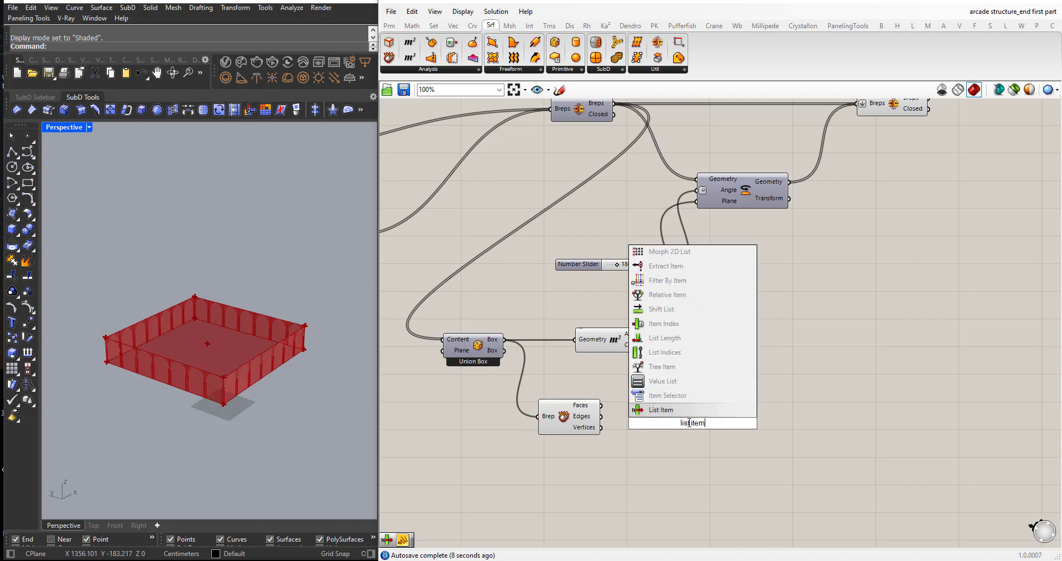
click(670, 410)
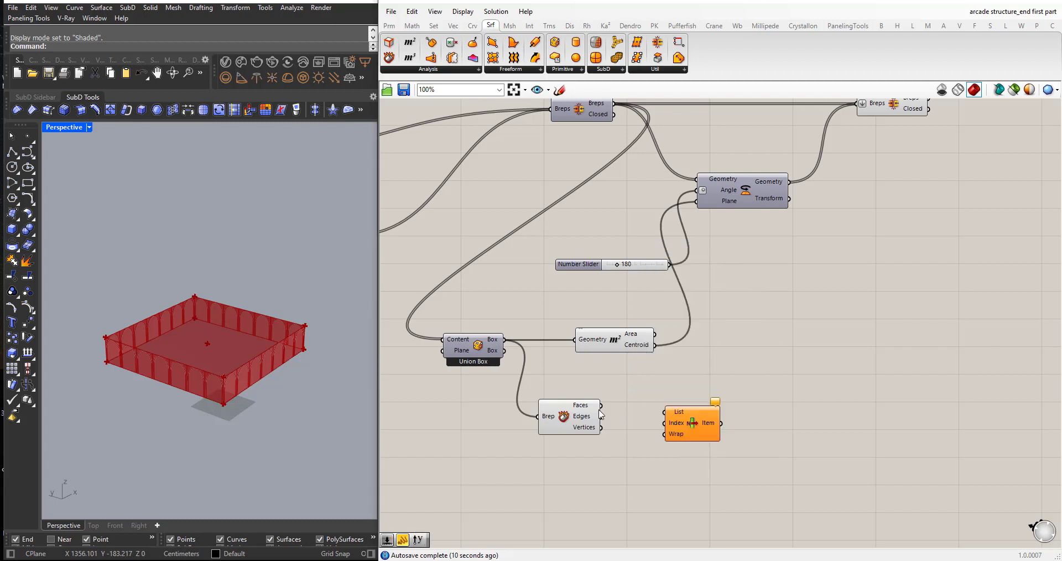
drag(601, 405, 662, 459)
right_drag(581, 467, 598, 445)
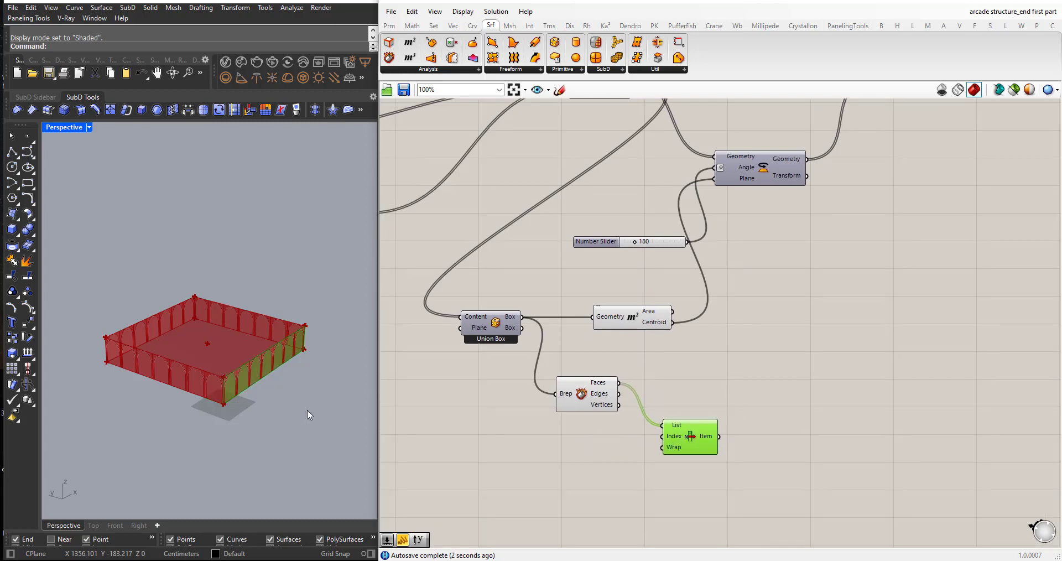
- Add an integer slider ranging from 0 to 5, connect it to List Item's Index input and set it to 5
double_click(593, 473)
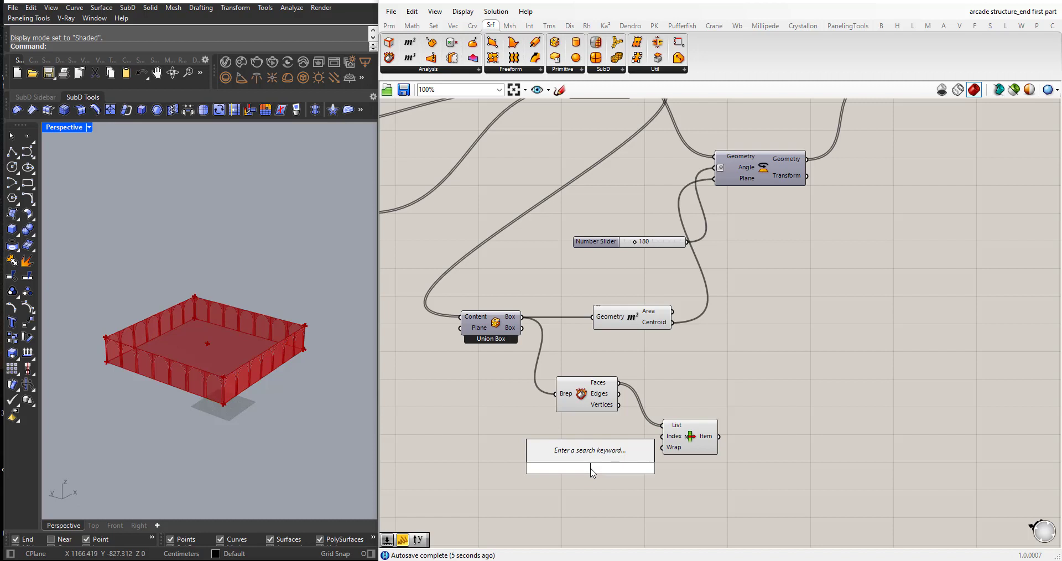
text(1)
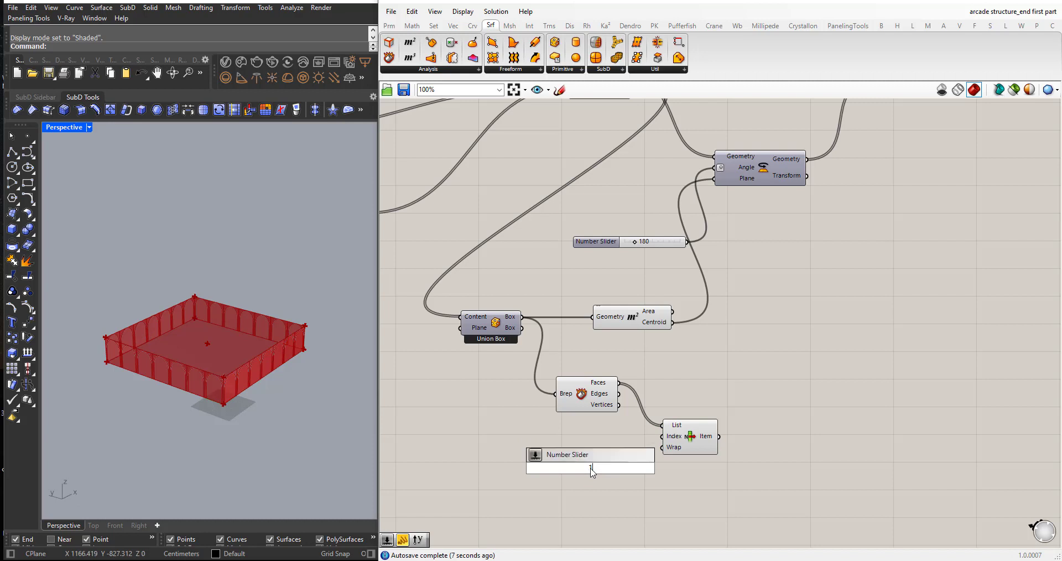
key(BackSpace)
text(0<5)
key(Return)
drag(531, 468, 531, 440)
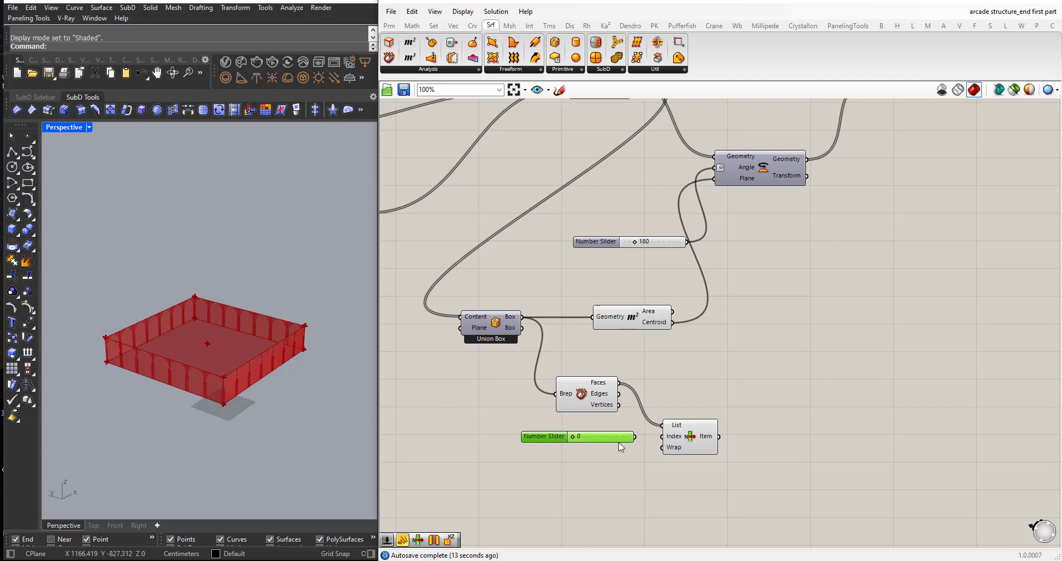
drag(636, 437, 663, 437)
click(688, 446)
drag(575, 438, 615, 445)
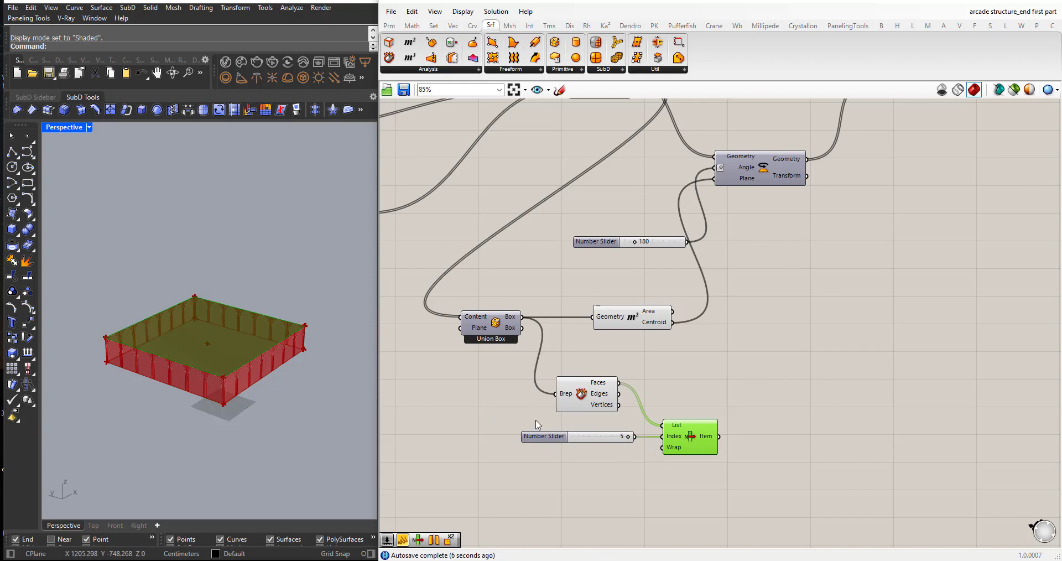
- Hide the preview of the Deconstruct Brep component fed by the union box
scroll(536, 425, down, 2)
scroll(583, 446, up, 2)
drag(622, 408, 473, 358)
middle_click(585, 382)
click(623, 347)
right_drag(220, 351, 235, 365)
scroll(929, 520, up, 1)
- Add an Extrude component below List Item and connect the selected face to its Base input
double_click(742, 445)
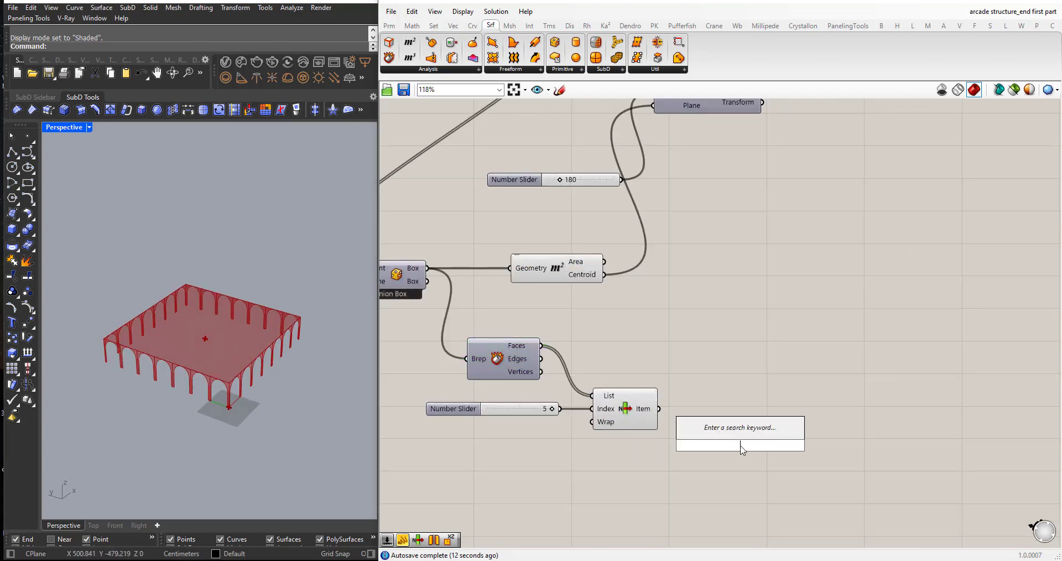
text(extrude)
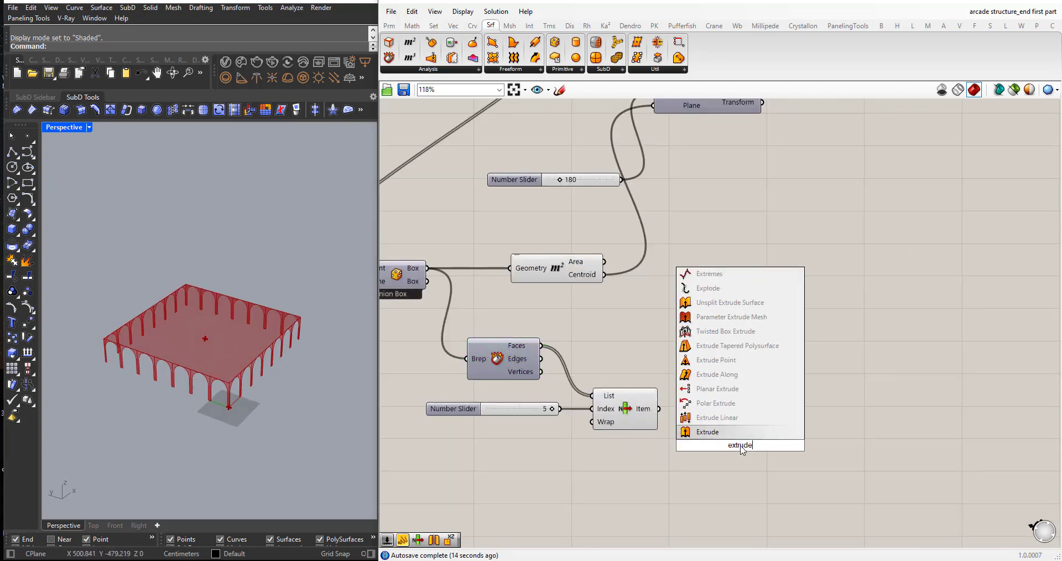
key(Return)
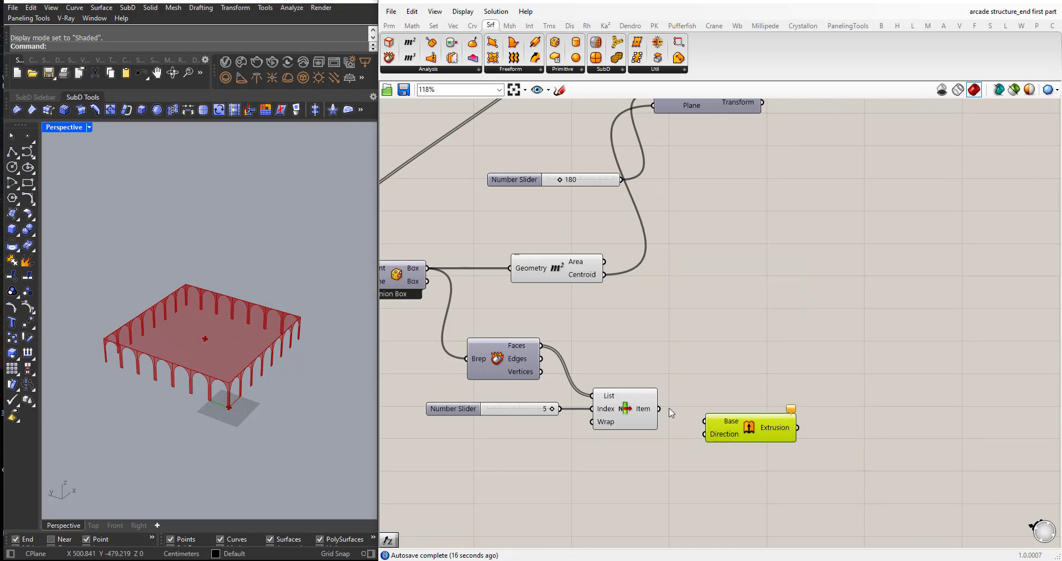
drag(666, 412, 716, 460)
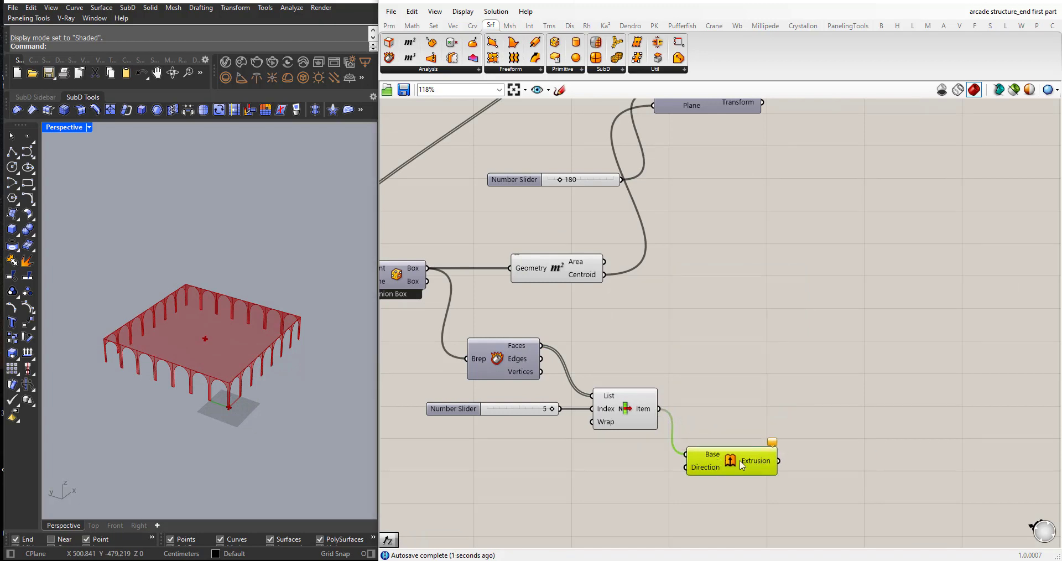
- Add a Unit Z vector component beside Extrude and connect its Unit vector output to the Direction input
scroll(784, 443, down, 2)
scroll(675, 490, up, 2)
double_click(648, 481)
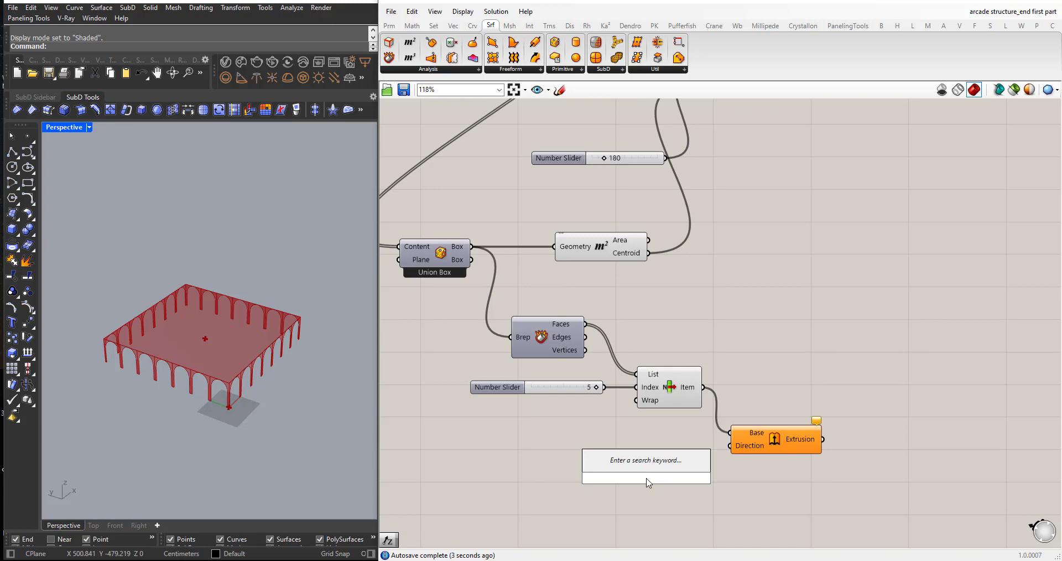
text(z)
click(636, 469)
drag(646, 482, 729, 445)
- Hide the preview of the List Item component that supplies the extrusion base
scroll(558, 484, down, 3)
scroll(592, 479, up, 2)
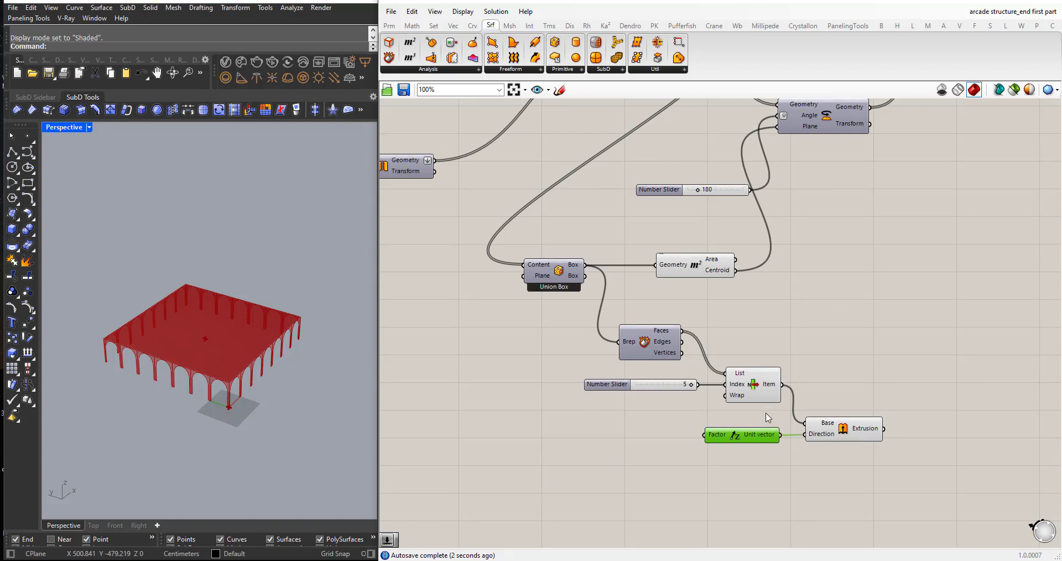
drag(766, 414, 652, 343)
middle_click(709, 355)
click(741, 321)
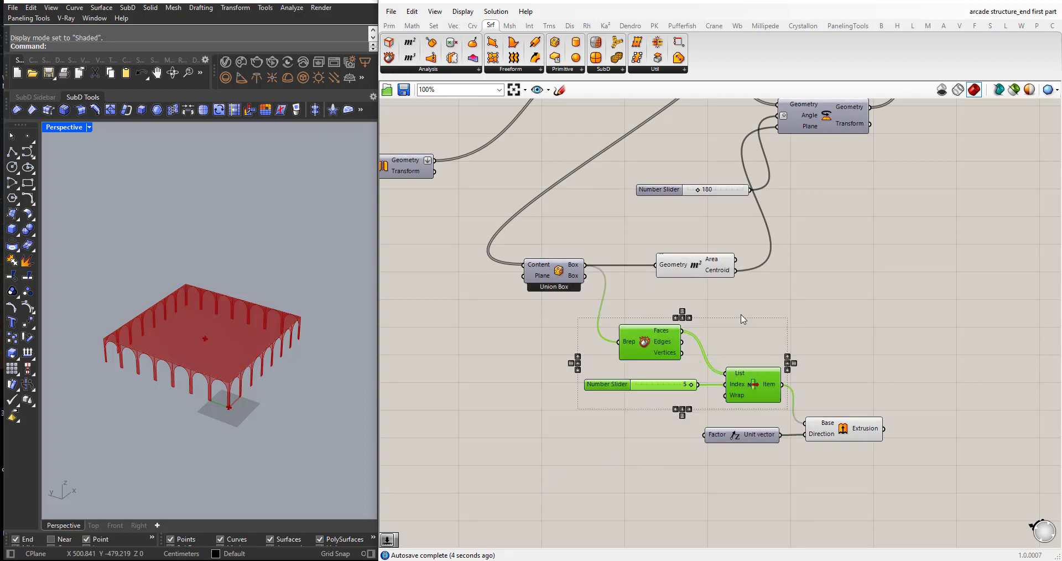
click(590, 496)
- Add a number slider set to 30.00 and connect it to Unit Z's Factor input
double_click(532, 458)
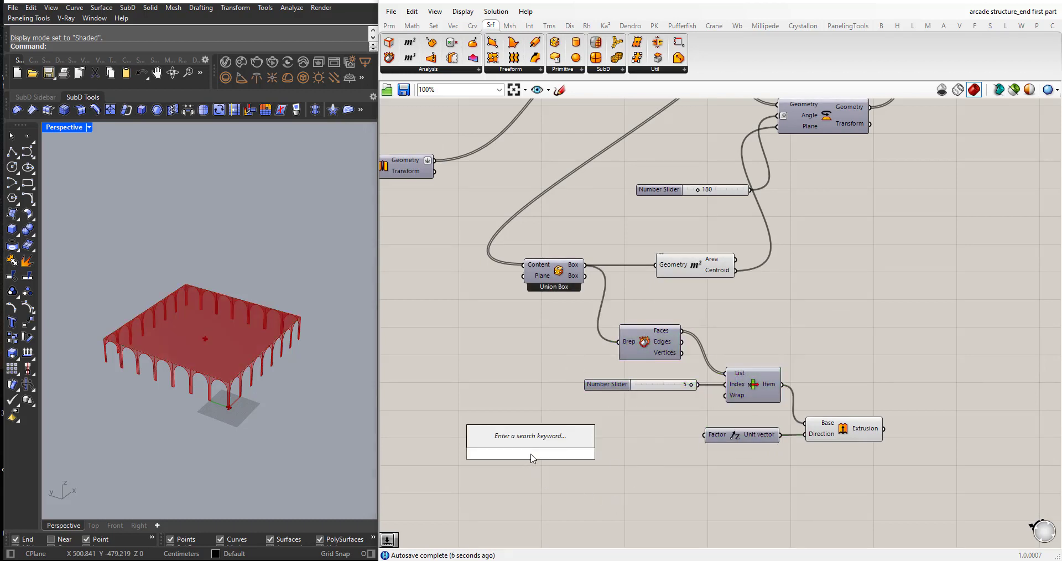
text(30)
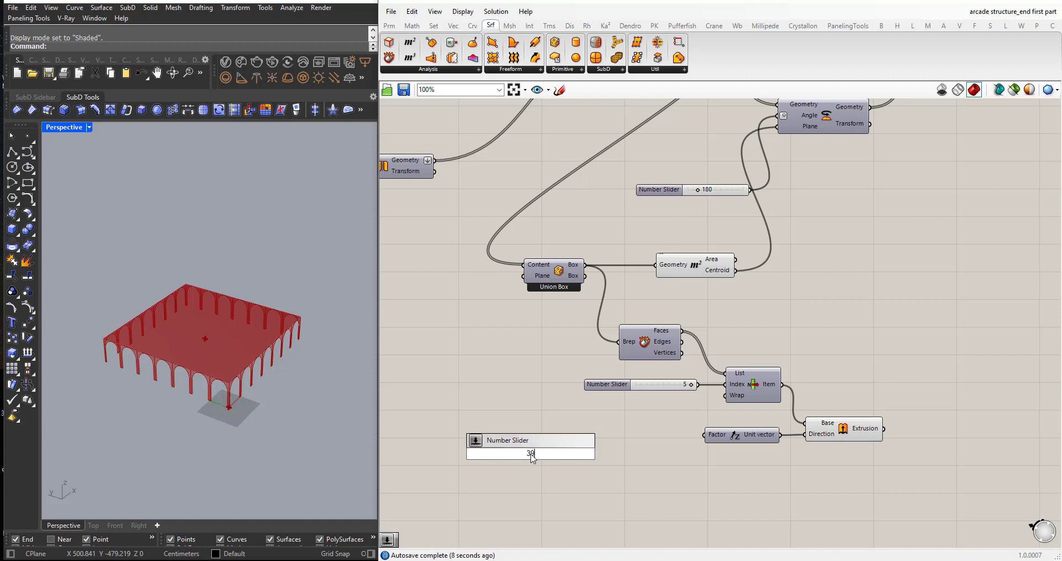
text(.00)
key(Return)
drag(516, 460, 613, 444)
drag(686, 435, 704, 435)
drag(605, 437, 601, 438)
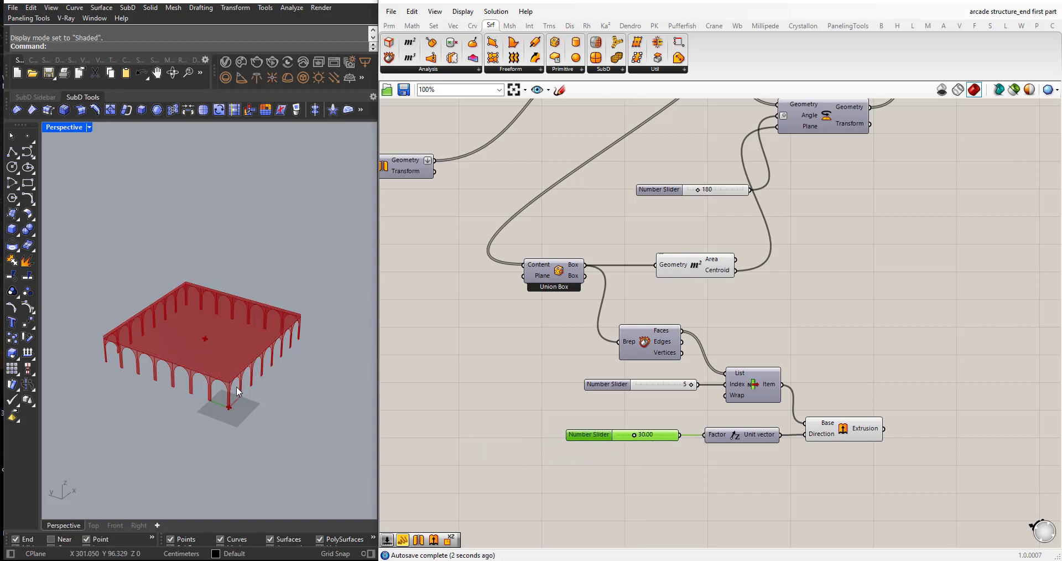
- Try a different extrusion height on the Unit Z factor slider and undo the change
scroll(229, 363, up, 6)
right_drag(232, 365, 232, 363)
drag(636, 436, 643, 437)
click(635, 457)
key(ctrl+z)
scroll(169, 338, down, 5)
scroll(199, 352, down, 4)
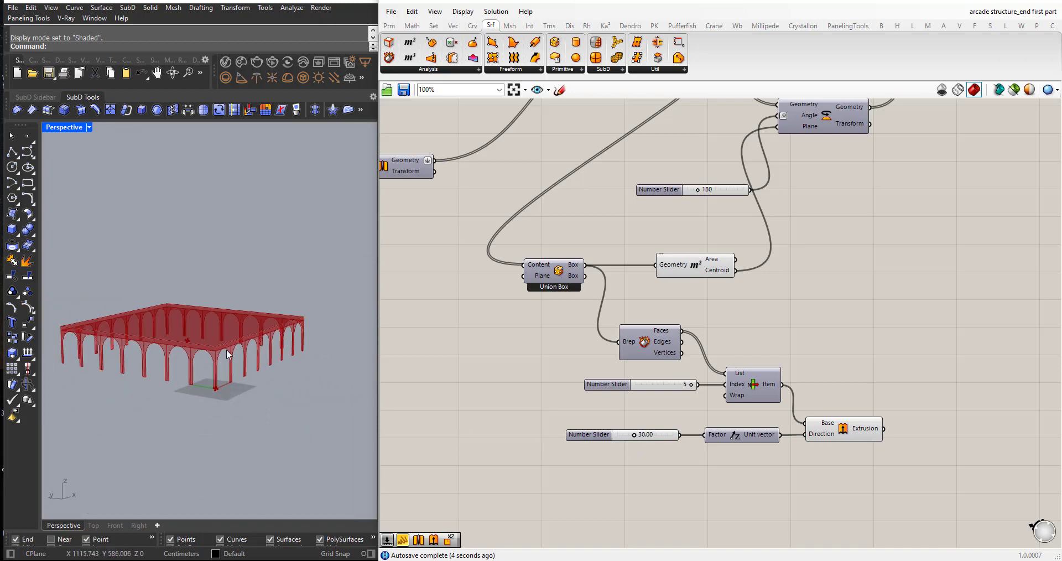
right_drag(227, 349, 221, 377)
- Add a second Deconstruct Brep component after Extrude and connect the extrusion to its Brep input
scroll(517, 398, down, 2)
scroll(789, 421, up, 3)
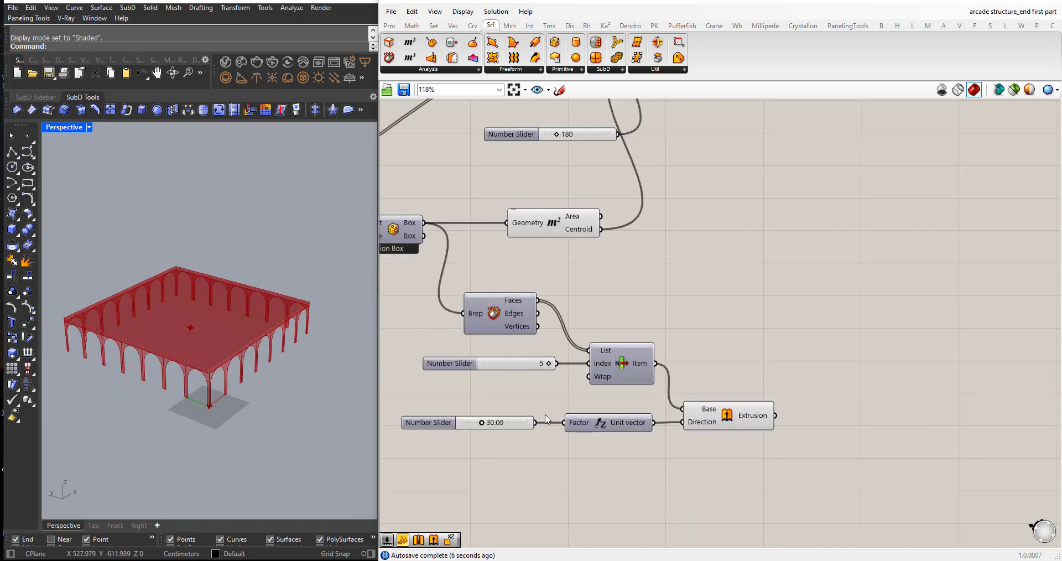
scroll(763, 441, down, 2)
scroll(652, 414, up, 4)
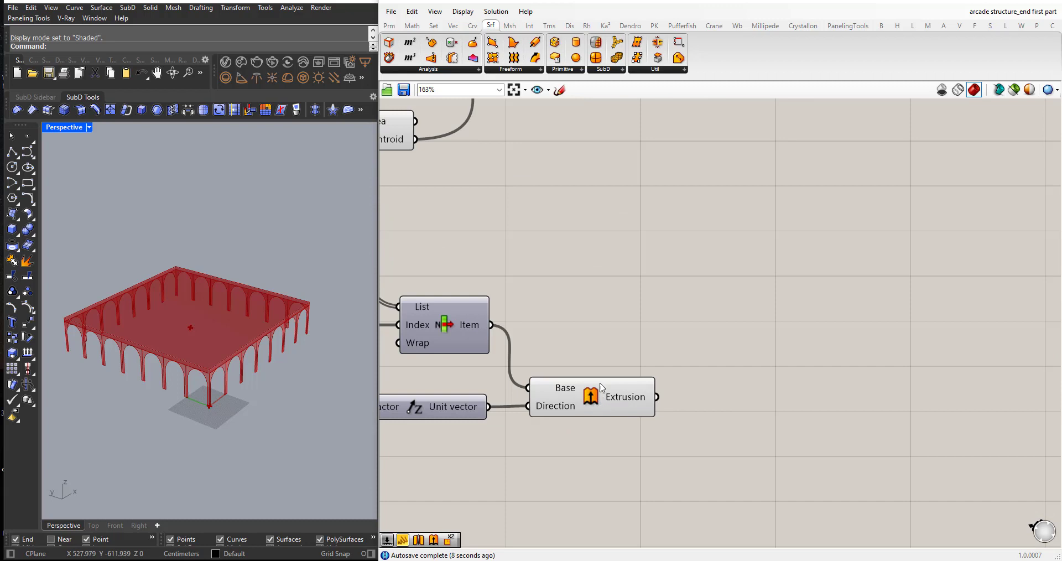
drag(389, 57, 722, 409)
drag(656, 397, 758, 474)
scroll(223, 364, up, 4)
scroll(261, 318, down, 4)
right_drag(257, 376, 257, 360)
scroll(730, 412, down, 2)
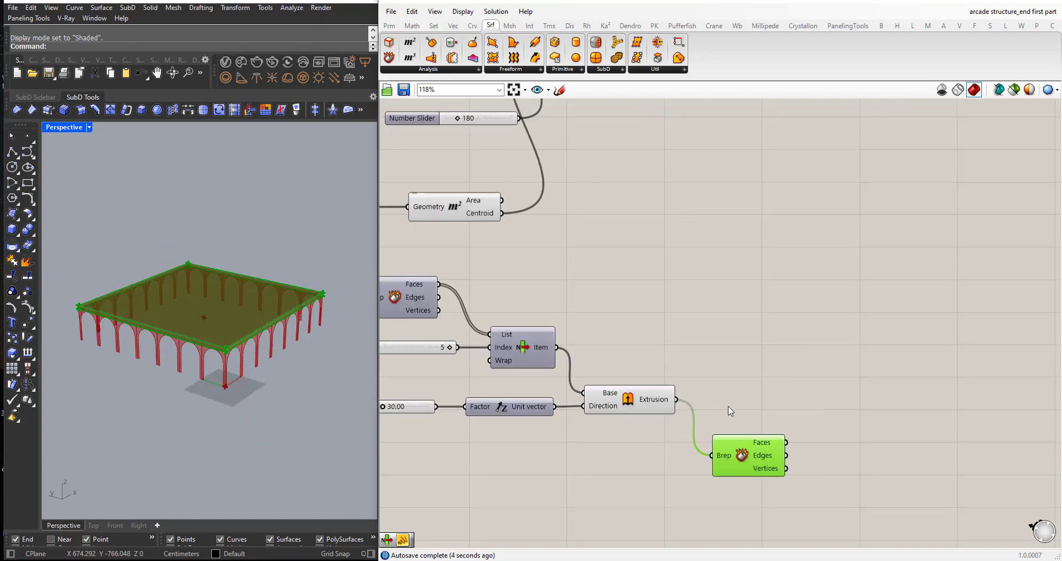
- Add a List Item component beside the second Deconstruct Brep and connect the Faces output to its List input
scroll(647, 451, down, 2)
scroll(804, 483, up, 2)
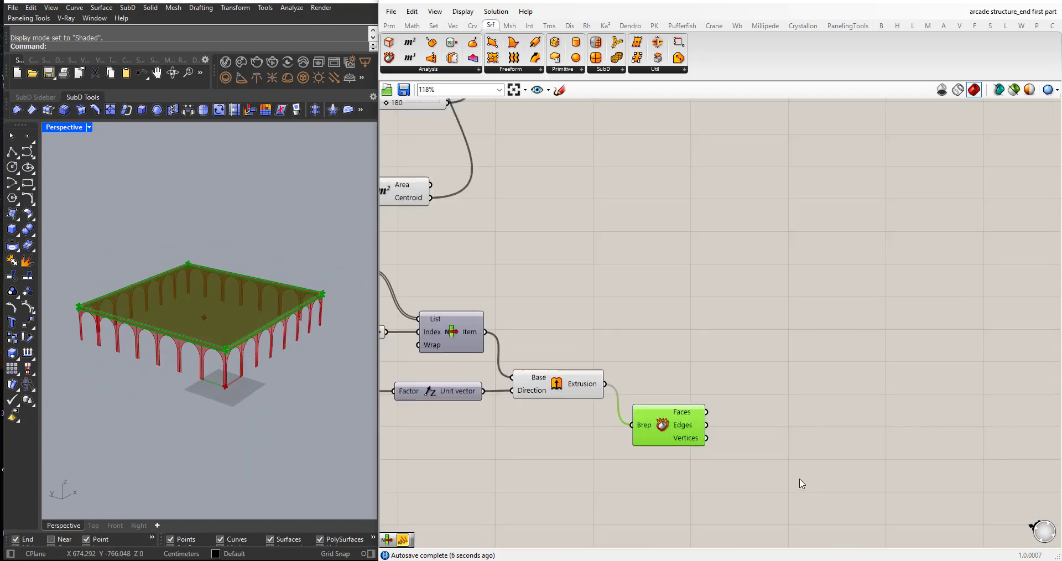
double_click(797, 476)
text(list item)
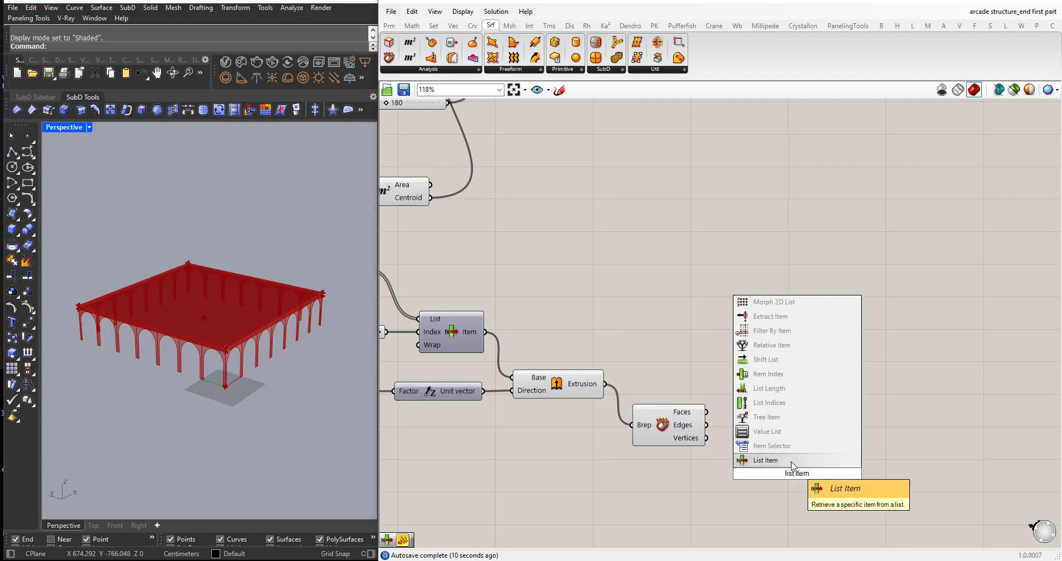
click(769, 461)
drag(706, 412, 778, 469)
- Add a number slider set to 5 and connect it to the new List Item's Index input
scroll(672, 462, down, 2)
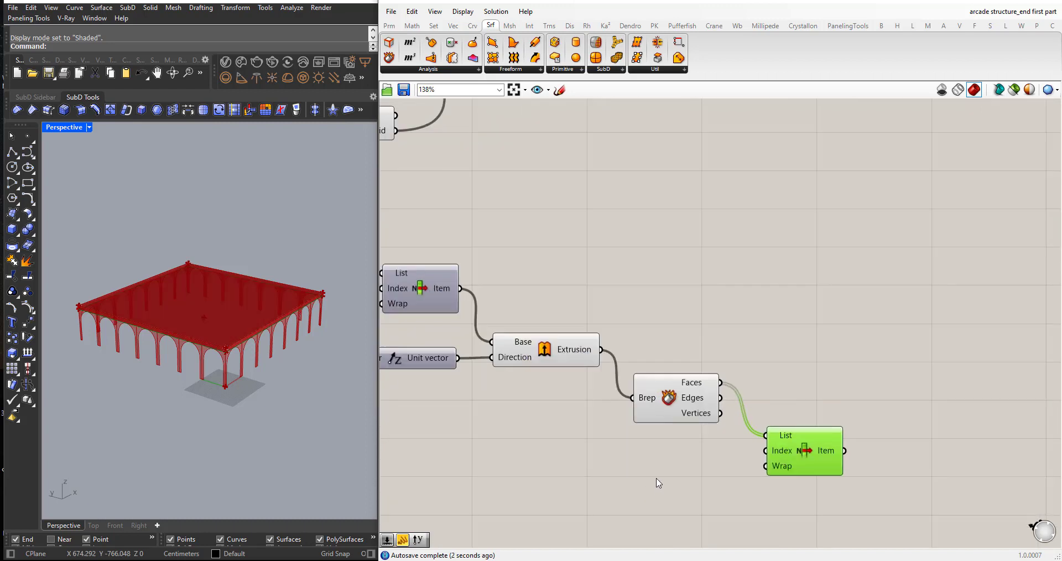
double_click(659, 483)
text(5)
key(Return)
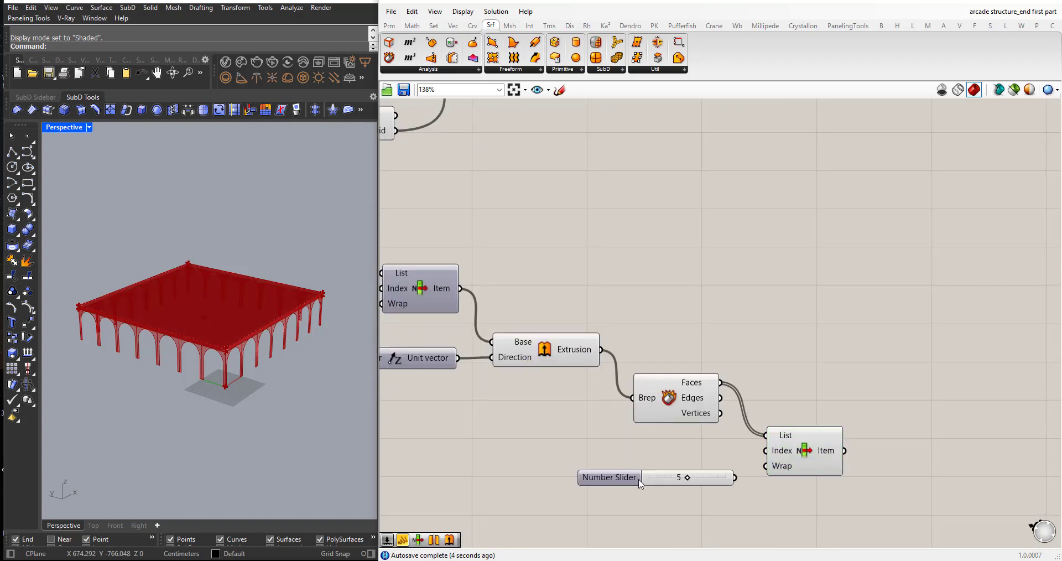
drag(629, 480, 623, 455)
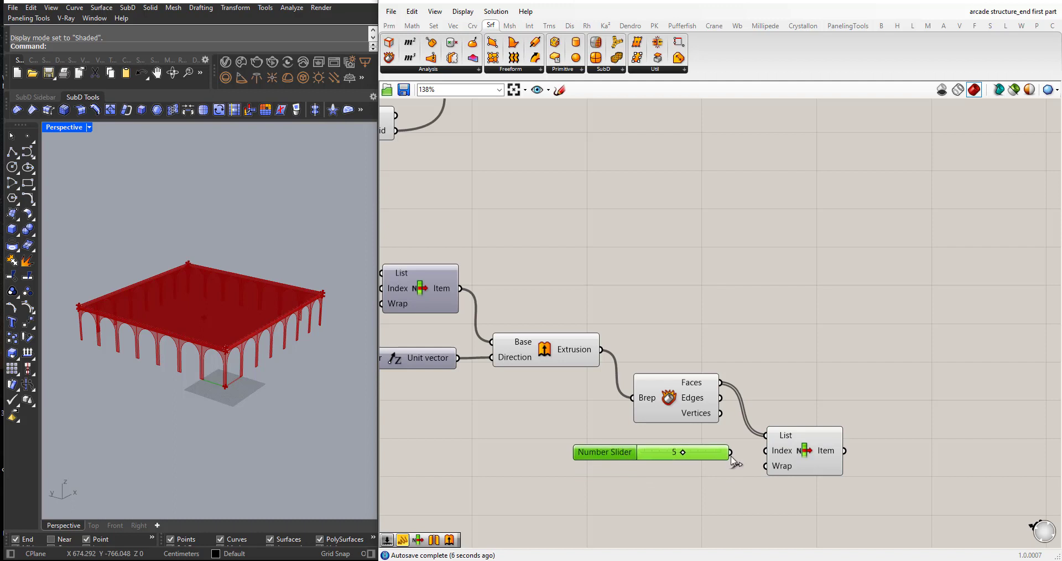
drag(731, 455, 668, 350)
- Hide the second Deconstruct Brep's preview and check which slab face the new List Item selects
click(806, 452)
middle_click(673, 351)
click(705, 319)
click(742, 305)
click(808, 451)
scroll(534, 398, down, 3)
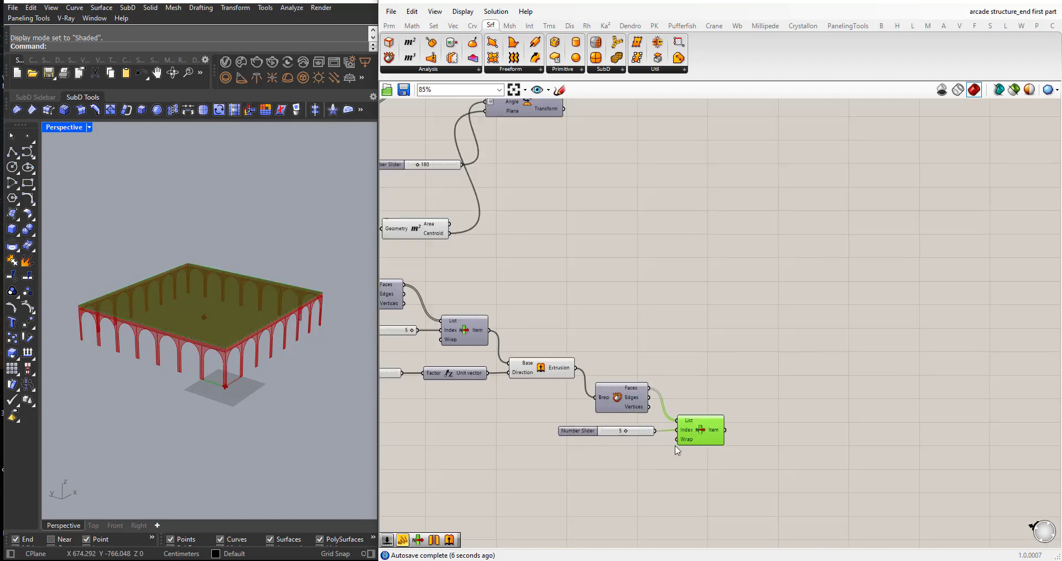
scroll(689, 447, up, 2)
right_drag(251, 343, 265, 365)
scroll(241, 312, up, 5)
scroll(280, 338, up, 4)
scroll(265, 365, down, 5)
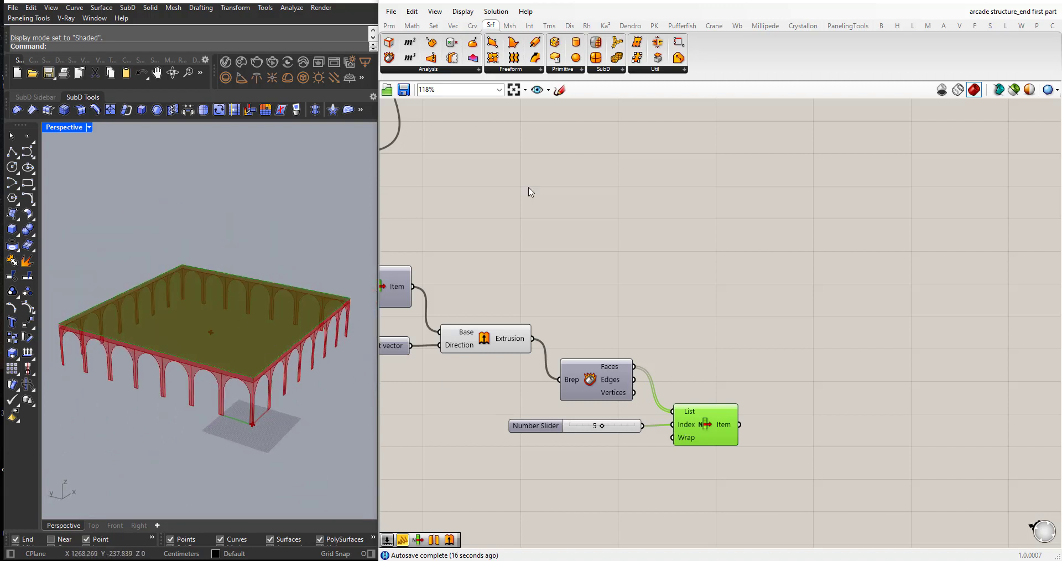
- Place a Curve parameter after the second List Item and connect the Item output to it
click(389, 26)
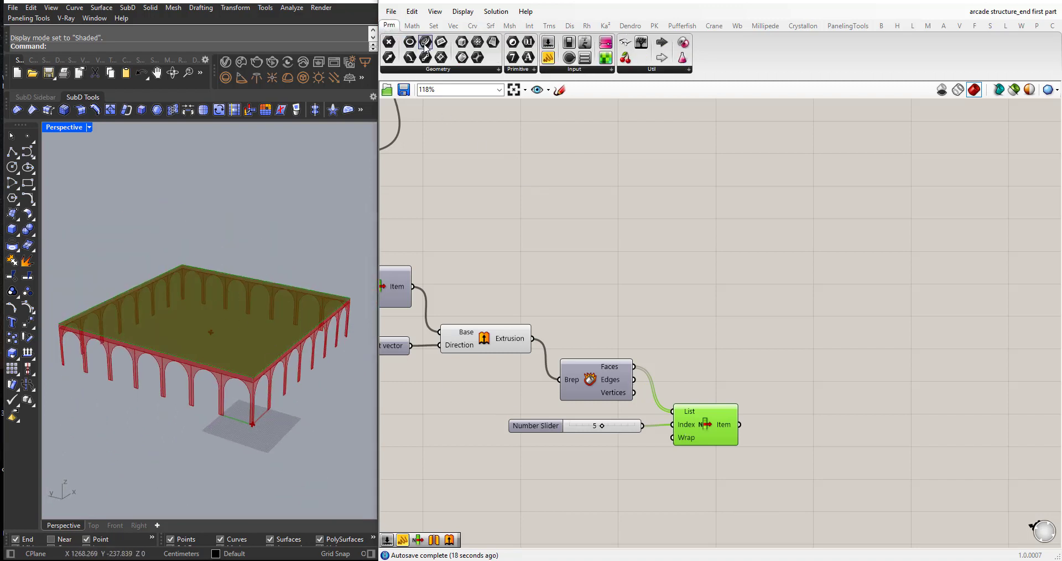
drag(425, 44, 797, 458)
scroll(780, 457, up, 2)
drag(734, 421, 781, 458)
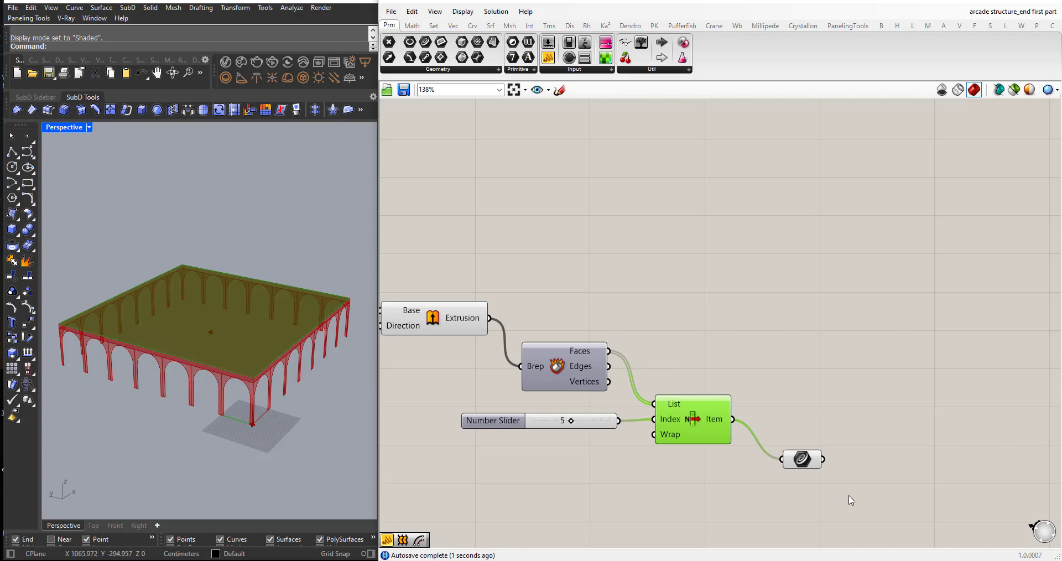
- Shift the Curve parameter slightly closer to List Item and check the face's outline on the arcade
click(810, 461)
click(798, 488)
click(809, 462)
click(799, 479)
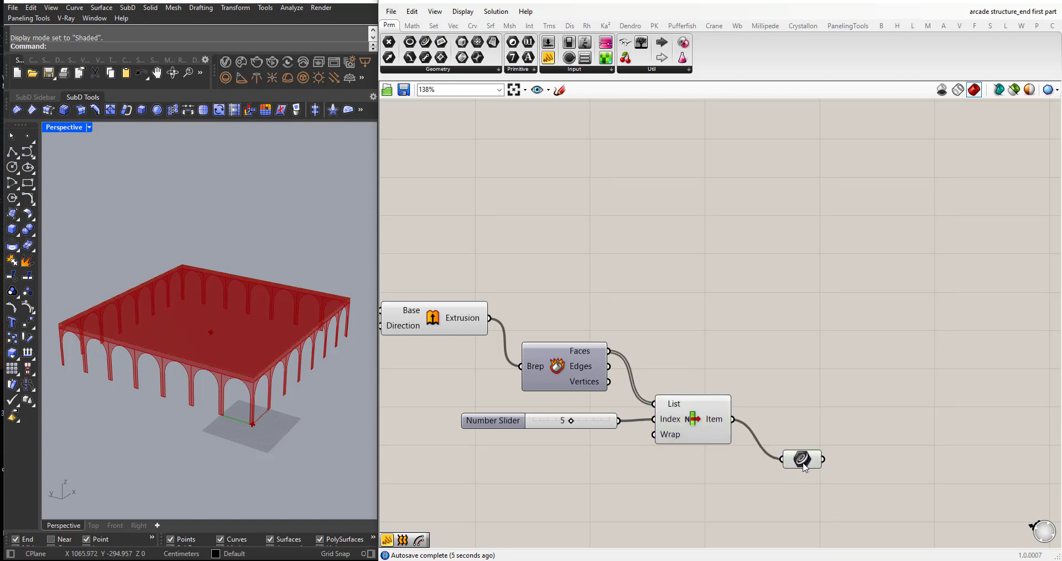
drag(803, 463, 795, 467)
right_drag(270, 383, 282, 412)
scroll(282, 412, down, 2)
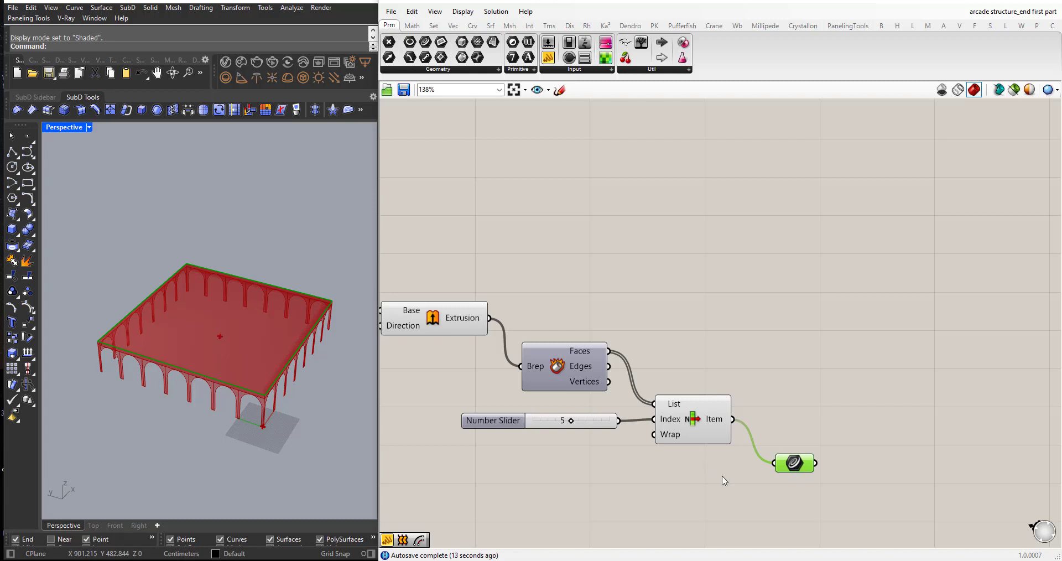
- Hide the second List Item's preview and check the Curve parameter's outline around the roof
drag(724, 481, 656, 354)
middle_click(689, 370)
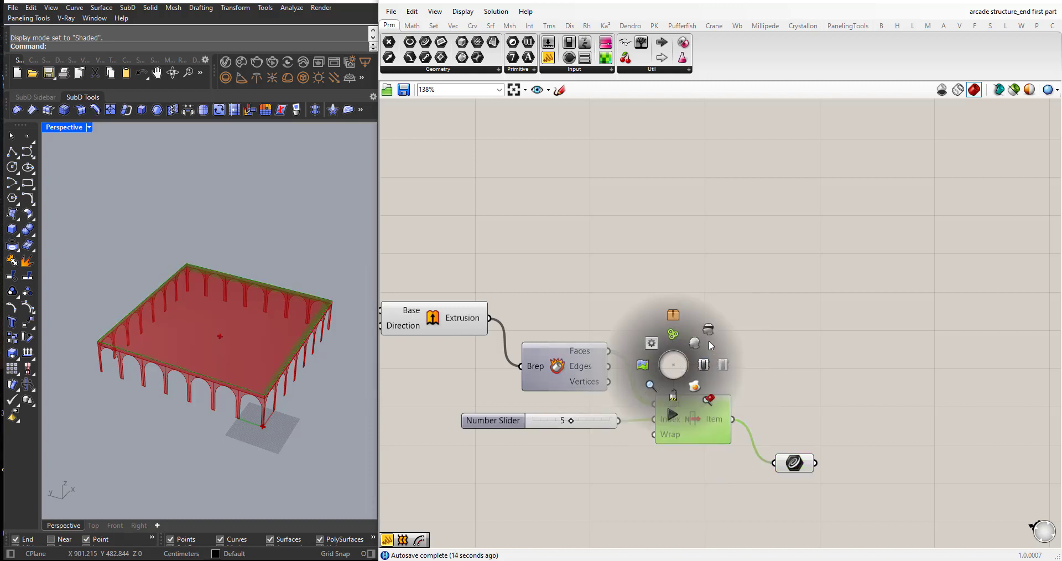
click(715, 486)
scroll(280, 386, up, 3)
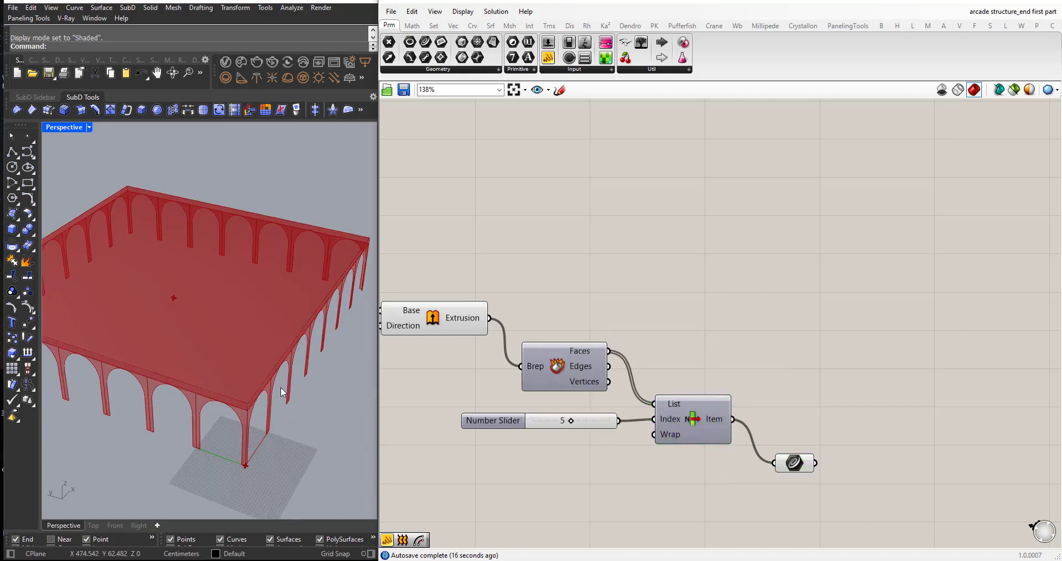
click(793, 462)
right_drag(210, 354, 233, 363)
scroll(221, 362, down, 2)
scroll(764, 460, up, 2)
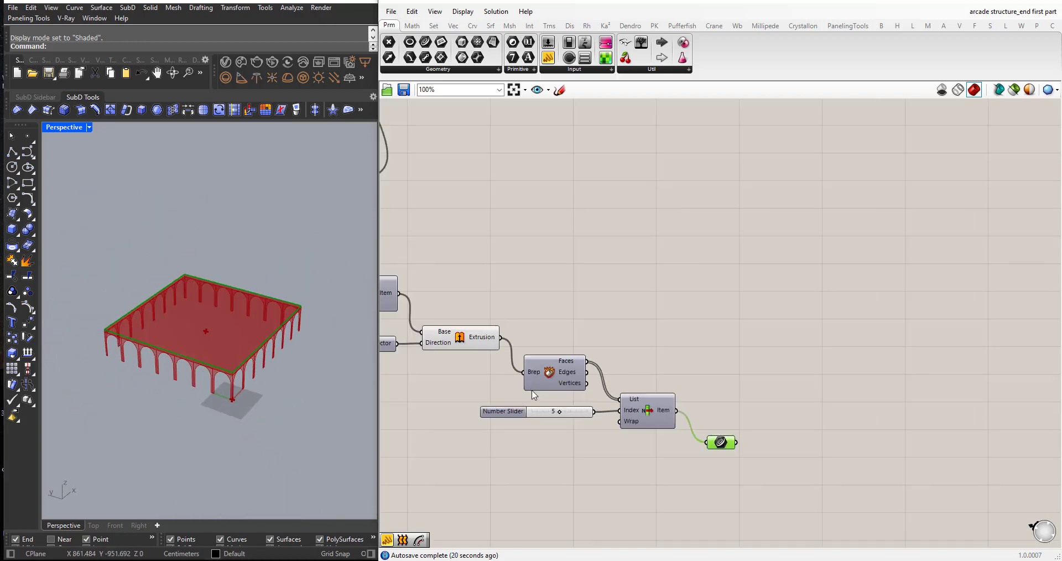
- Align the Curve parameter with List Item, then add an Offset Curve component and connect the outline to its Curve input
drag(693, 440, 675, 388)
click(751, 453)
double_click(751, 452)
text(of)
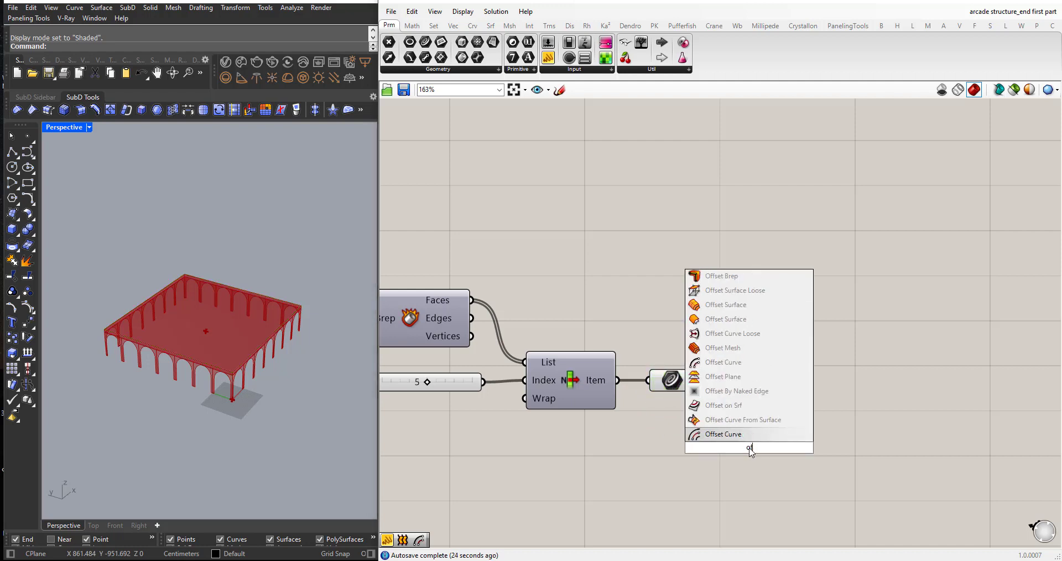
text(fset)
key(Return)
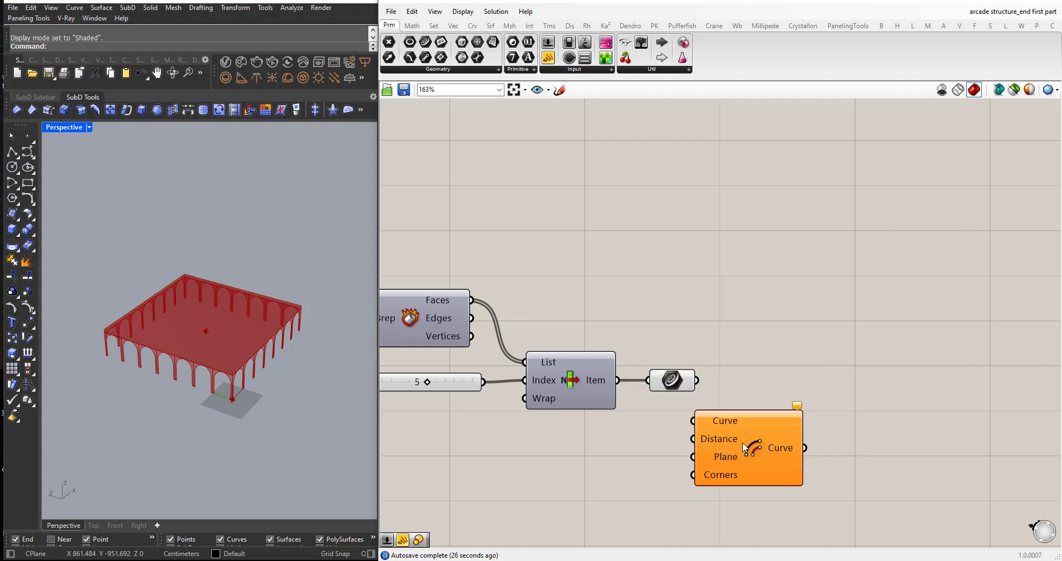
drag(701, 385, 761, 454)
- Add a number slider set to 30.00 and connect it to Offset Curve's Distance input
double_click(559, 497)
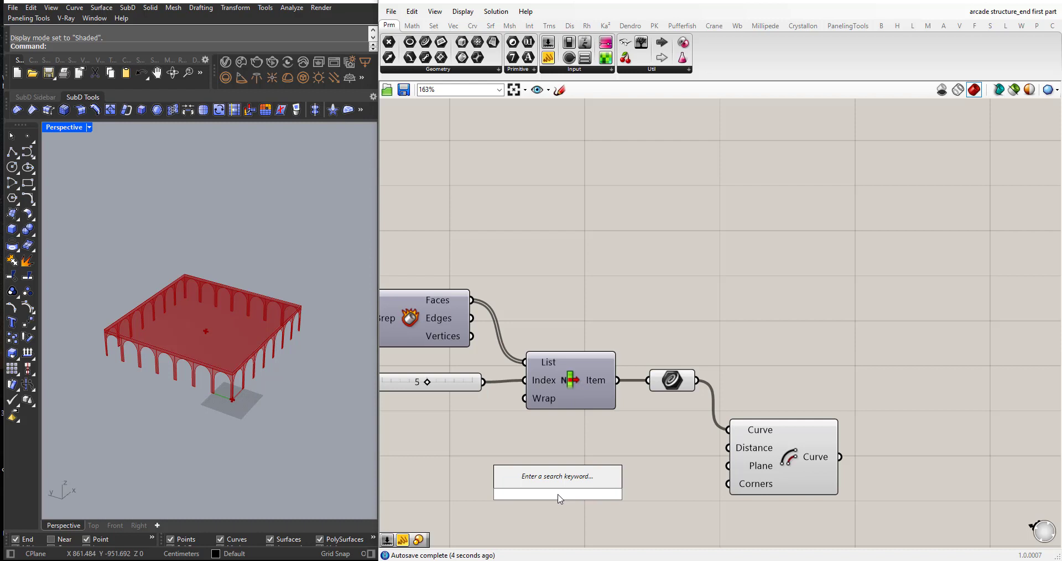
text(30)
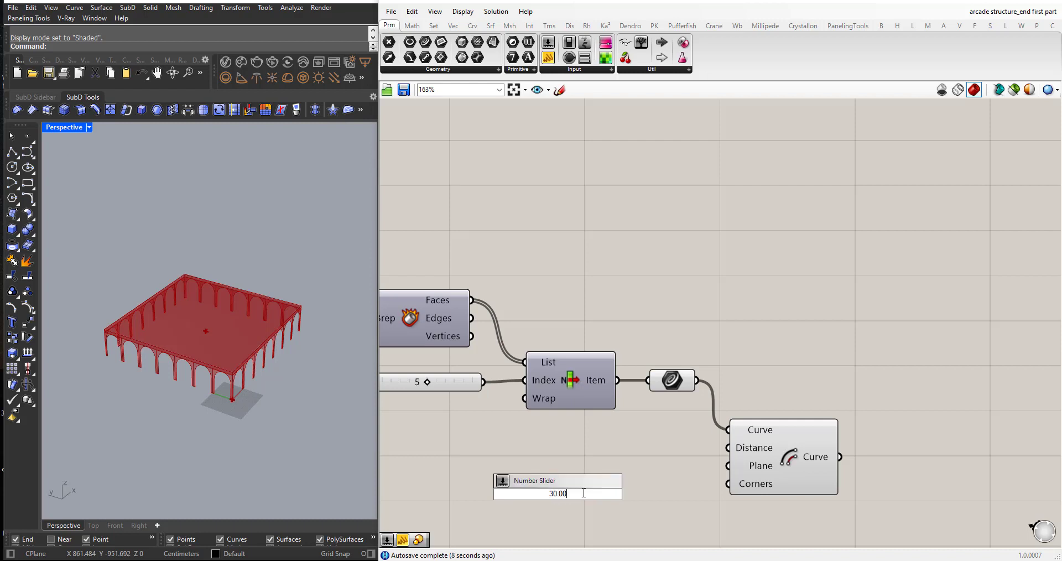
key(Return)
drag(531, 482, 553, 446)
drag(680, 449, 728, 448)
drag(517, 442, 524, 441)
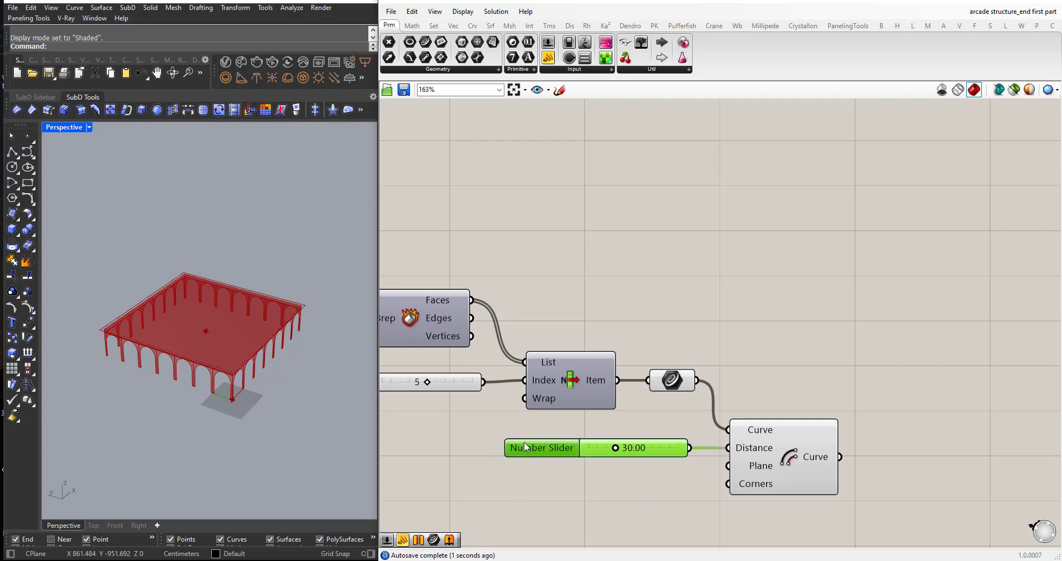
- Hide the Curve parameter's preview and inspect the offset outline around the roof corner
drag(687, 410, 635, 352)
middle_click(670, 376)
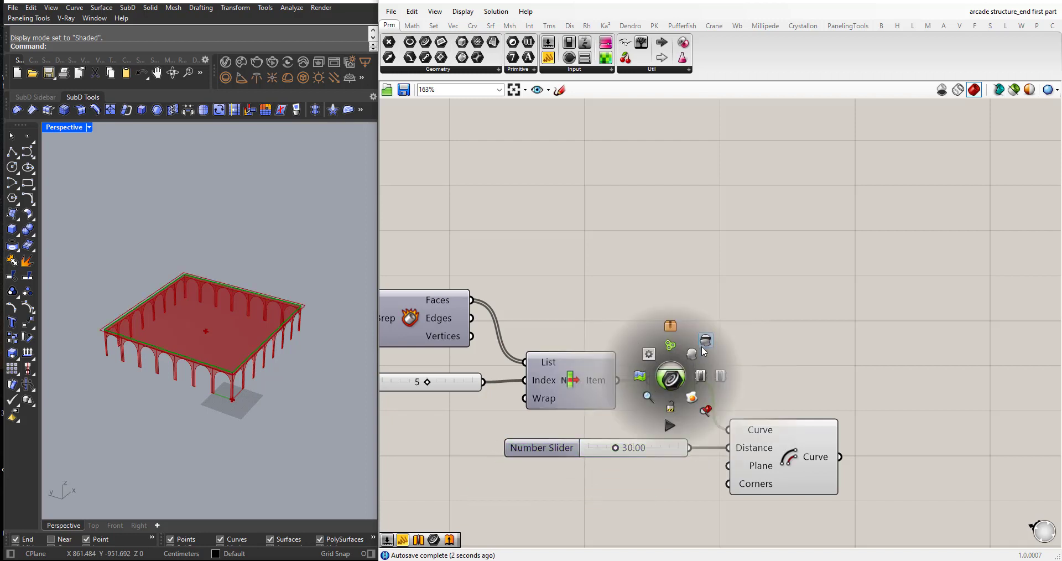
click(672, 380)
scroll(310, 350, up, 5)
scroll(310, 350, up, 8)
click(779, 459)
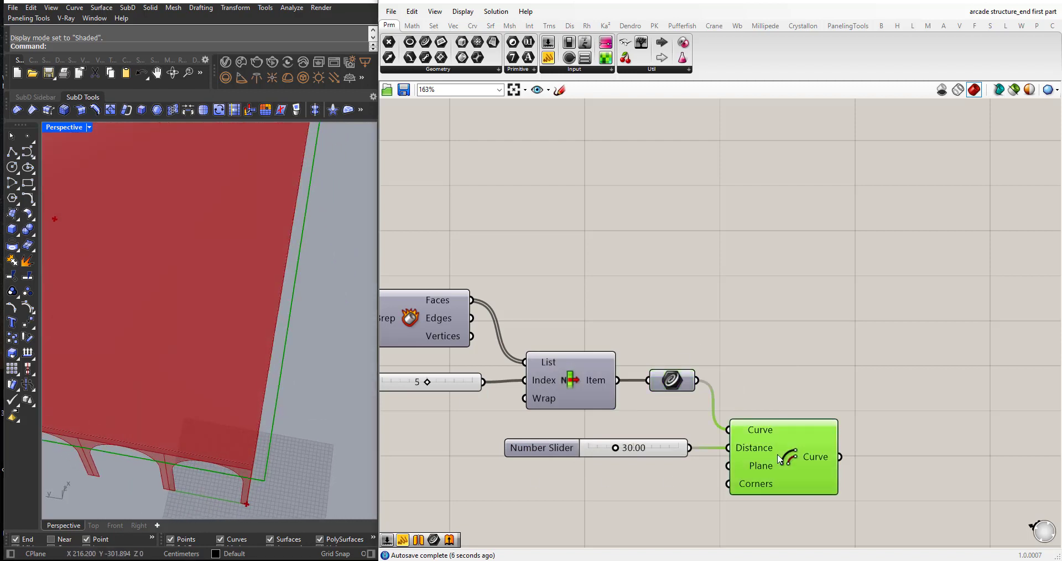
click(611, 451)
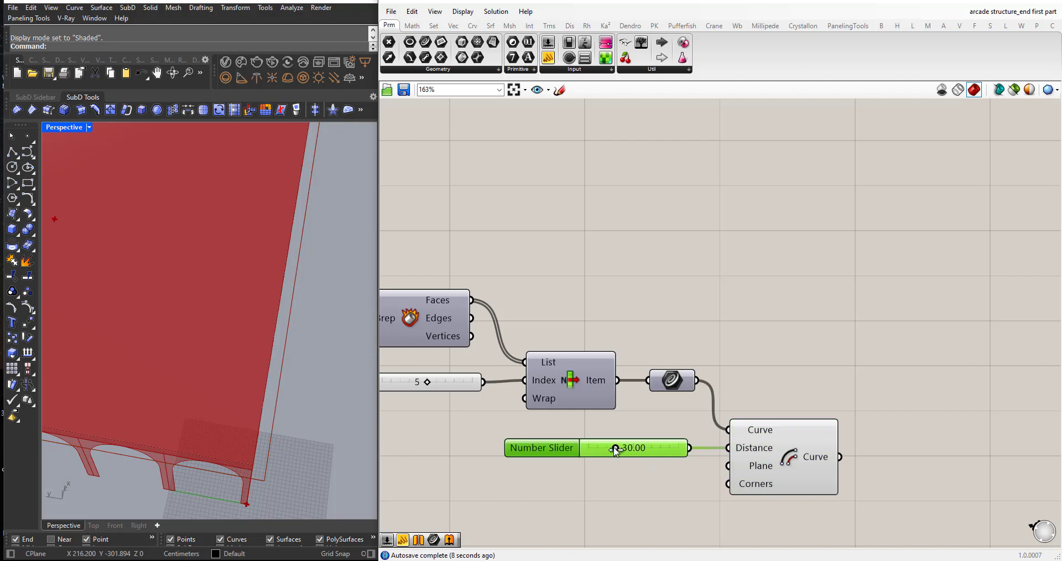
drag(616, 450, 623, 455)
key(ctrl+z)
- Add an Extrude component and connect the Offset Curve output to its Base input
scroll(276, 436, down, 7)
right_drag(252, 403, 224, 363)
scroll(592, 351, down, 3)
scroll(781, 477, up, 2)
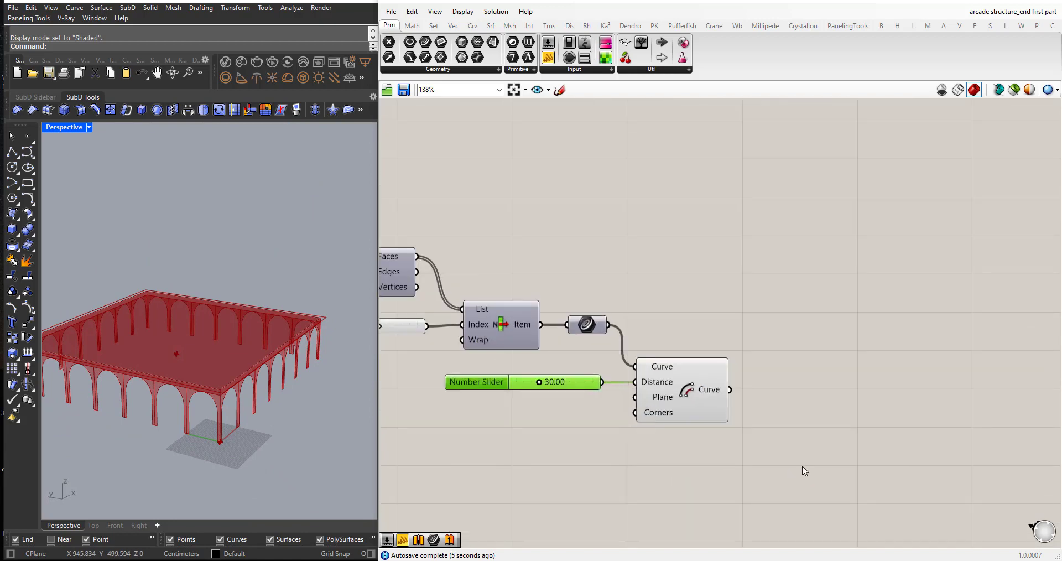
double_click(804, 471)
text(extru)
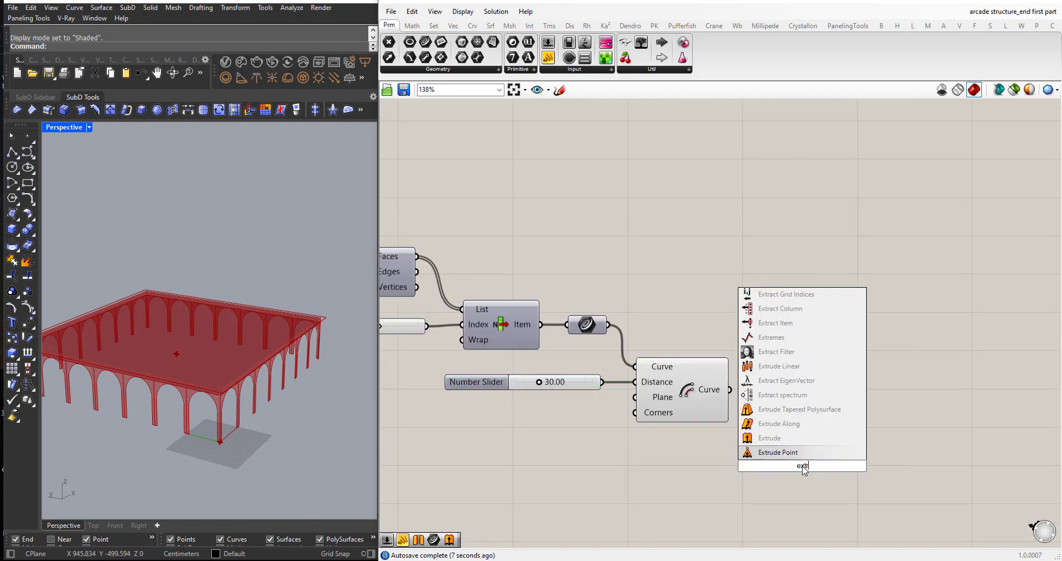
click(770, 423)
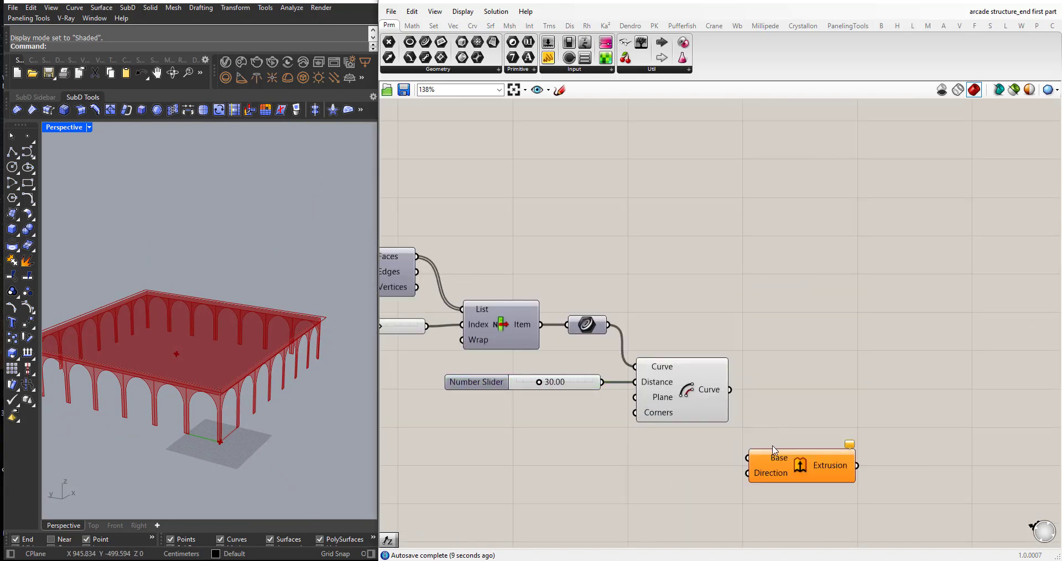
drag(731, 394, 783, 447)
- Add a Unit Z vector, connect it to Extrude's Direction input and align it beside the component
double_click(684, 503)
text(z)
click(679, 490)
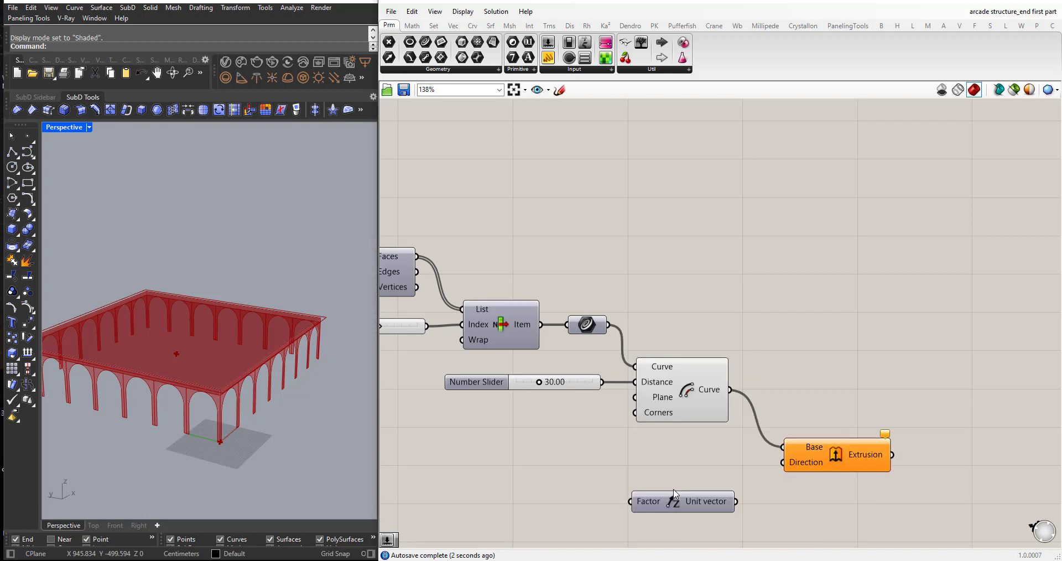
drag(678, 495, 783, 462)
drag(685, 467, 714, 467)
- Add a number slider set to 40.00 and connect it to the Unit Z component's Factor input
double_click(568, 484)
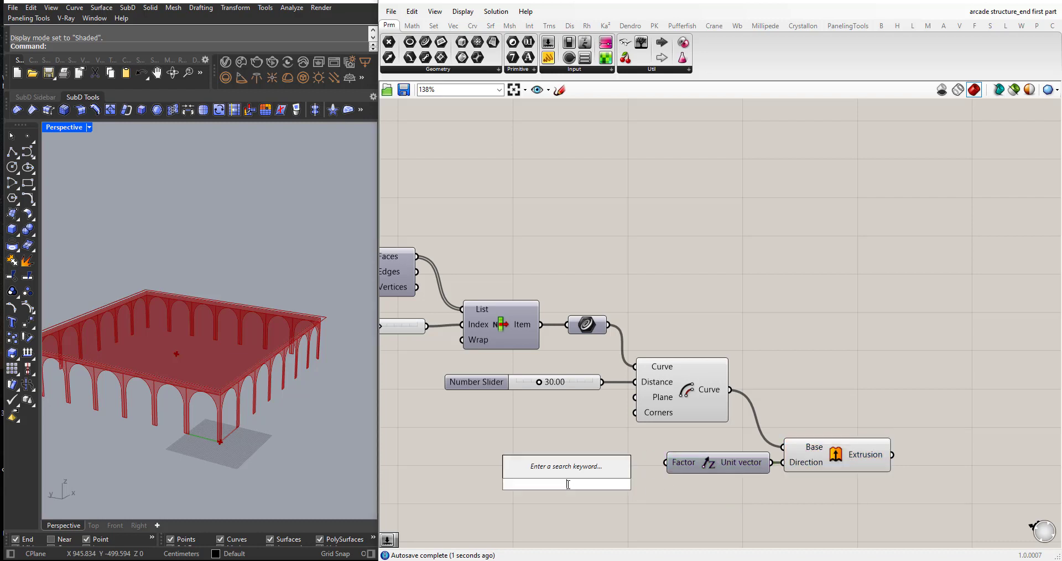
text(40)
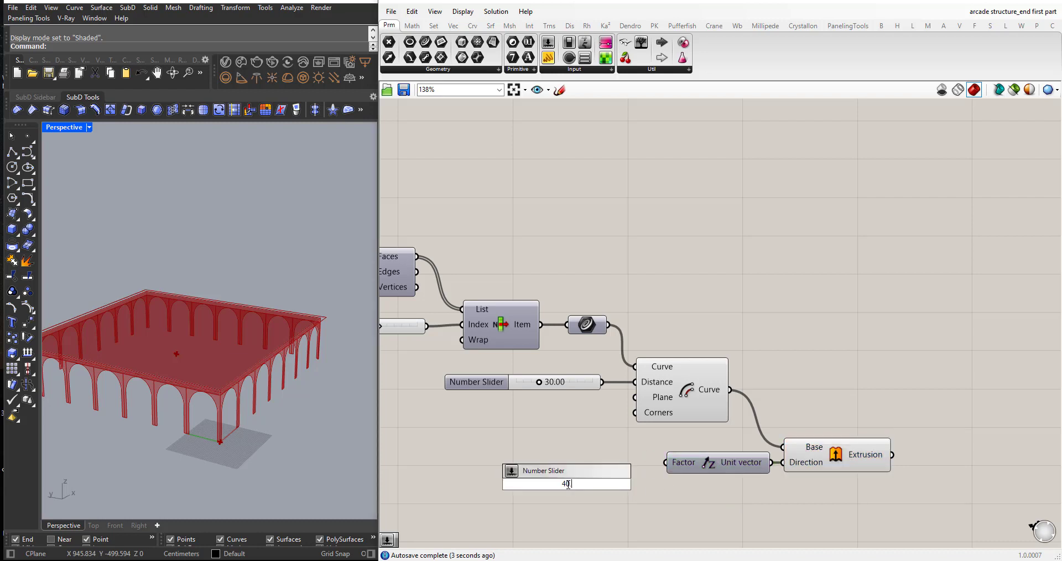
key(Return)
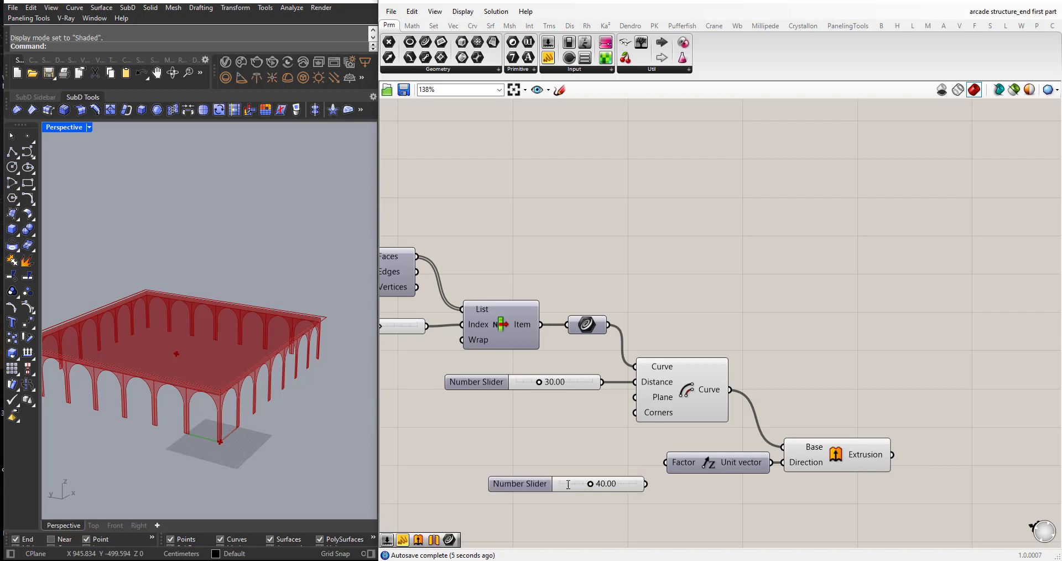
drag(535, 492, 535, 468)
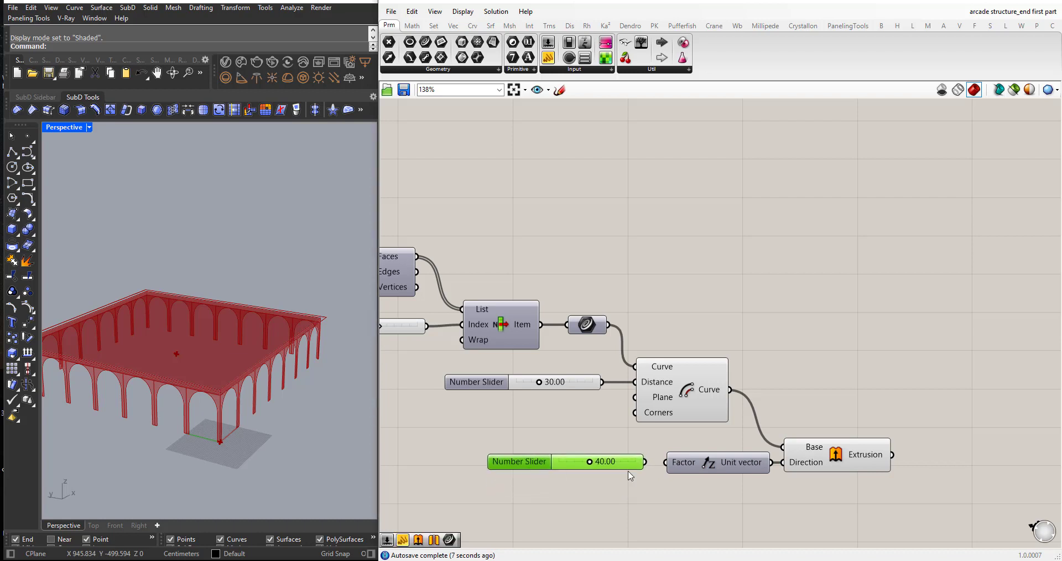
drag(645, 463, 667, 464)
- Examine the extruded roof edge and its overhang around the arcade from several angles
right_drag(243, 406, 286, 333)
scroll(286, 336, up, 3)
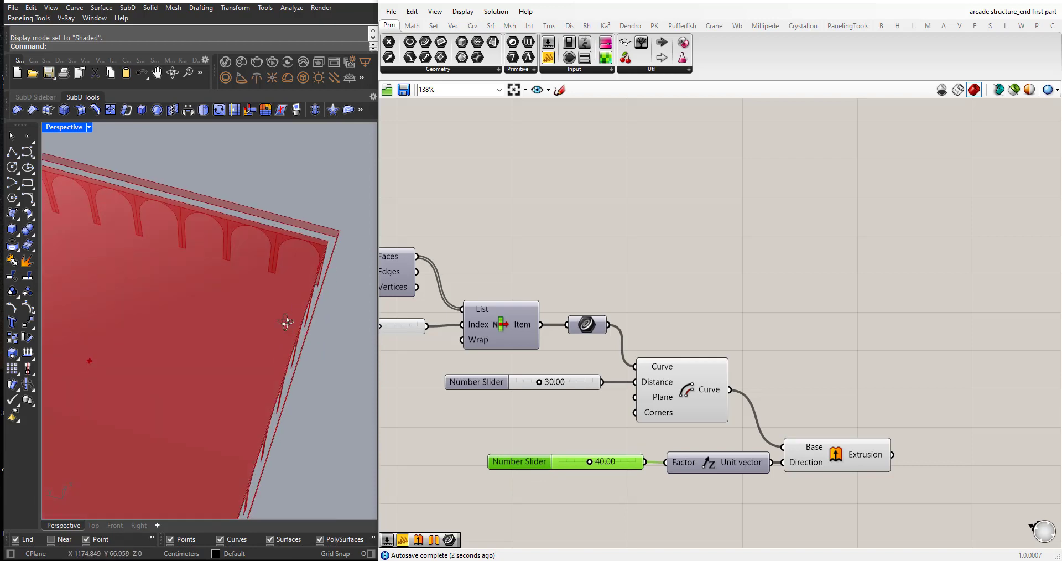
scroll(284, 273, up, 1)
scroll(308, 289, down, 4)
scroll(306, 286, up, 4)
mouse_move(301, 271)
right_down()
mouse_move(292, 331)
mouse_move(290, 287)
right_up()
scroll(290, 287, down, 3)
scroll(545, 387, down, 3)
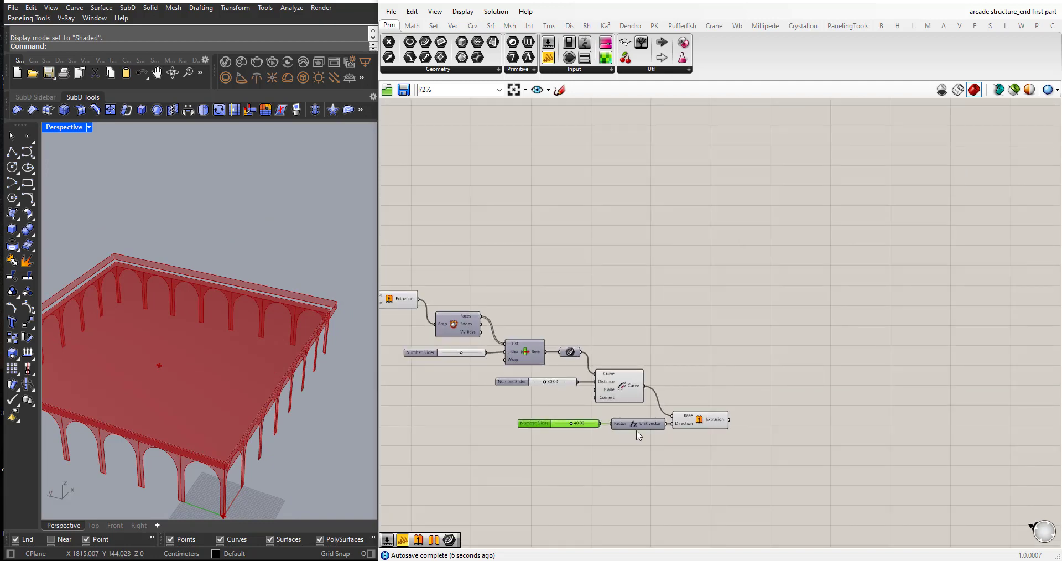
- Add a Cap Holes component after the new Extrude and connect the Extrusion output to its Brep input
scroll(750, 433, up, 3)
double_click(751, 438)
text(cap)
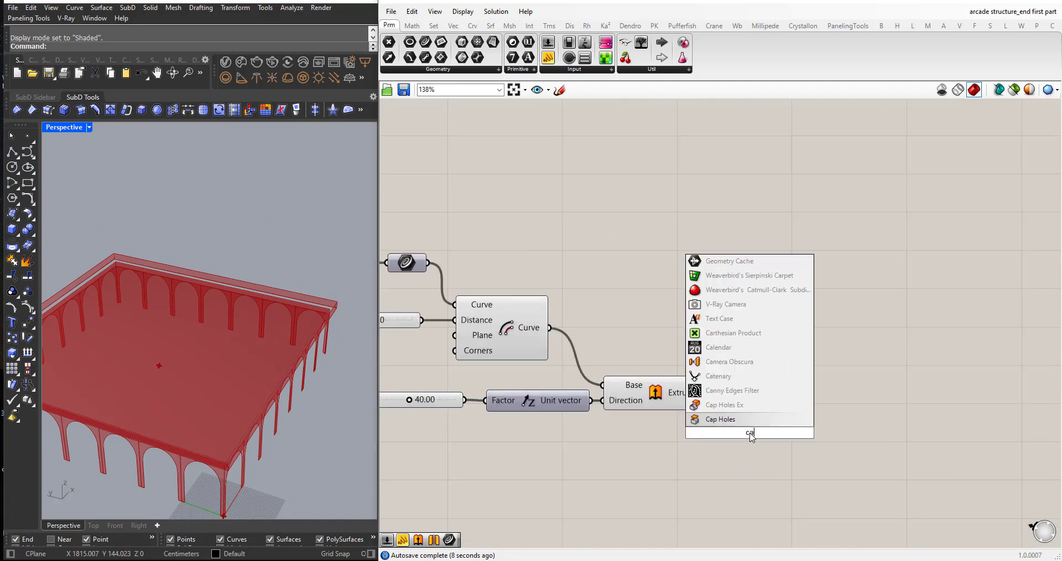
click(725, 420)
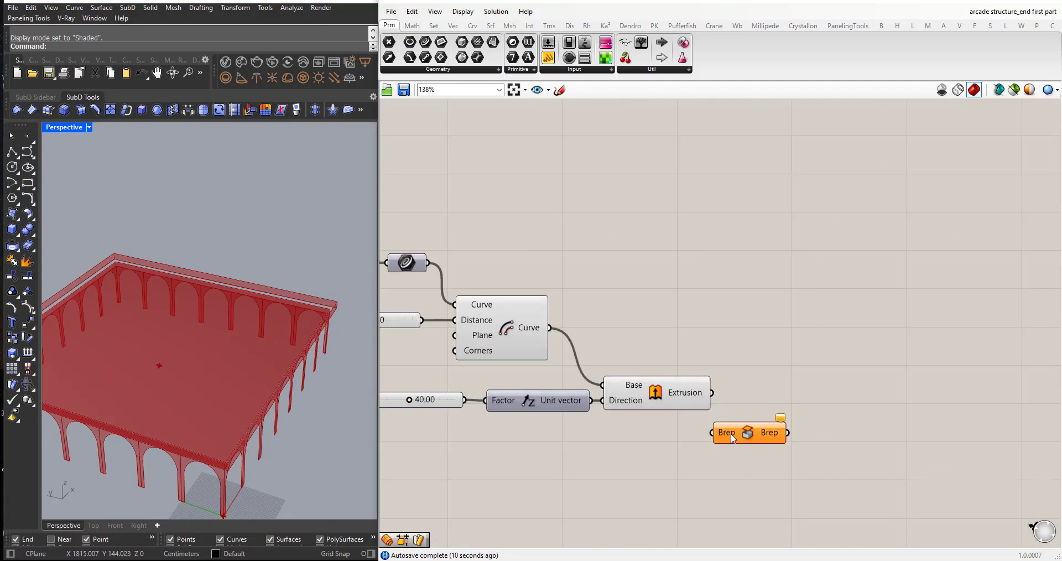
drag(731, 438, 737, 395)
scroll(439, 375, down, 2)
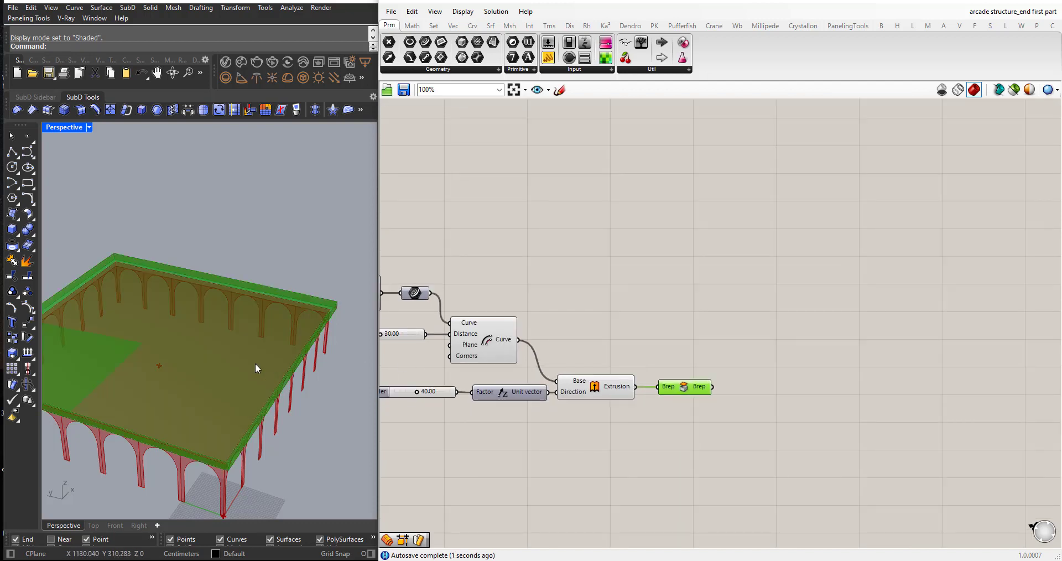
scroll(669, 451, up, 2)
- Hide the previews of Offset Curve, Unit Z and Extrude, and check the capped roof slab above the arcade
drag(611, 427, 482, 314)
middle_click(481, 314)
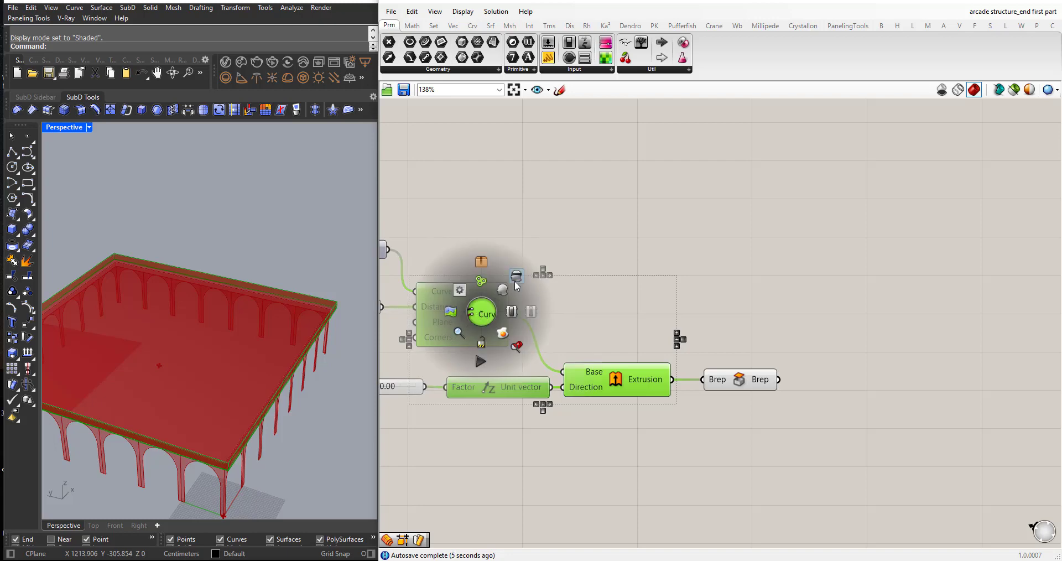
click(516, 276)
click(696, 416)
click(739, 380)
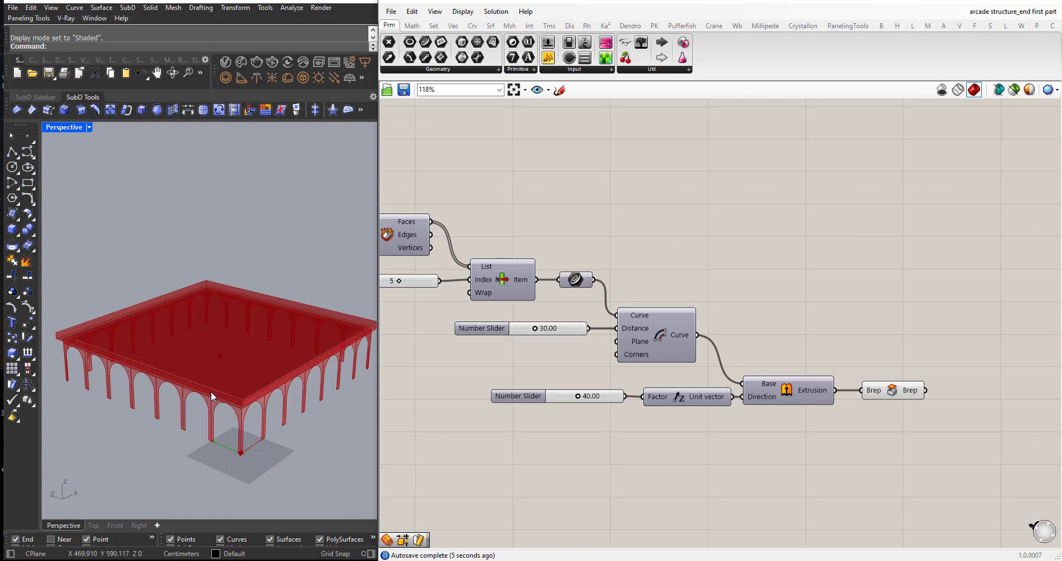
right_drag(214, 397, 176, 398)
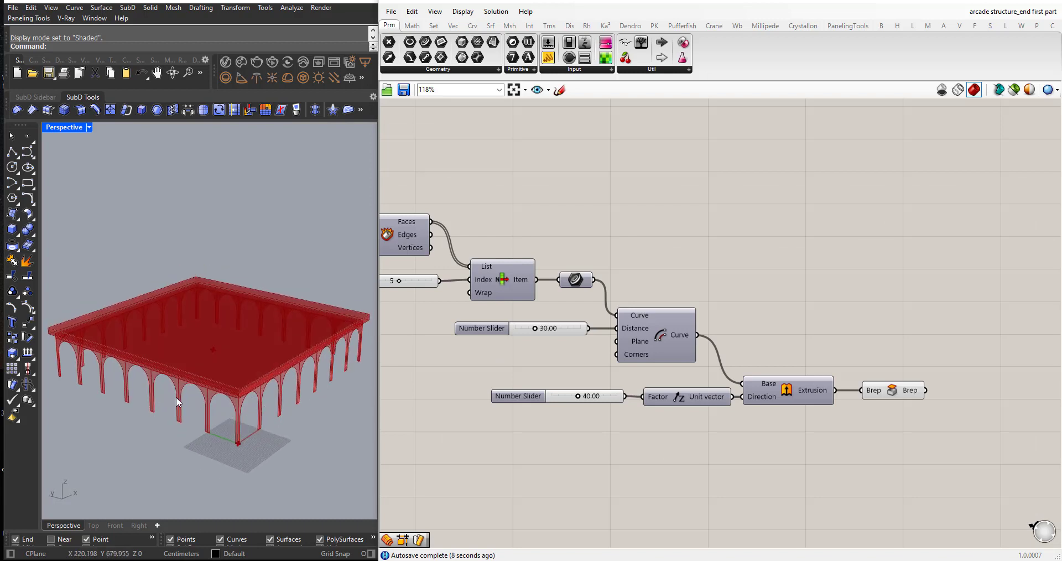
right_drag(254, 405, 264, 405)
scroll(546, 335, down, 2)
scroll(676, 192, up, 2)
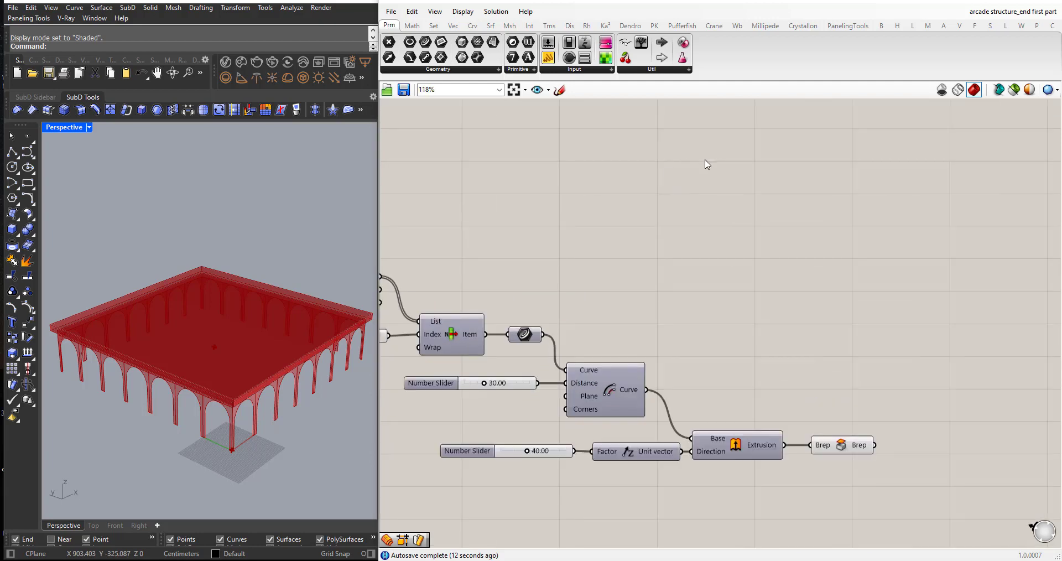
- Add Pufferfish's Offset Surface component to an empty area of the canvas above the roof definition
click(681, 26)
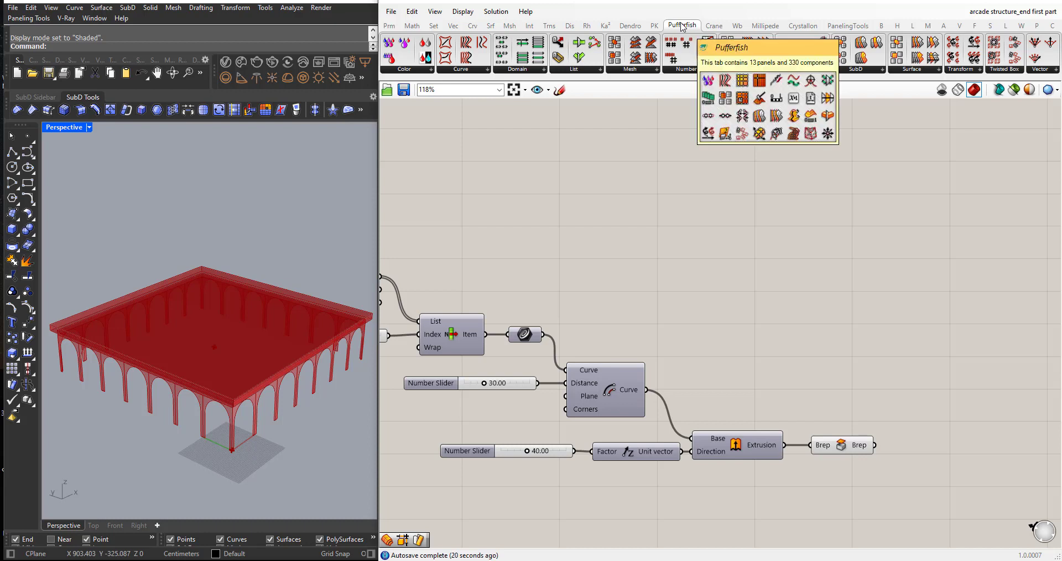
double_click(694, 231)
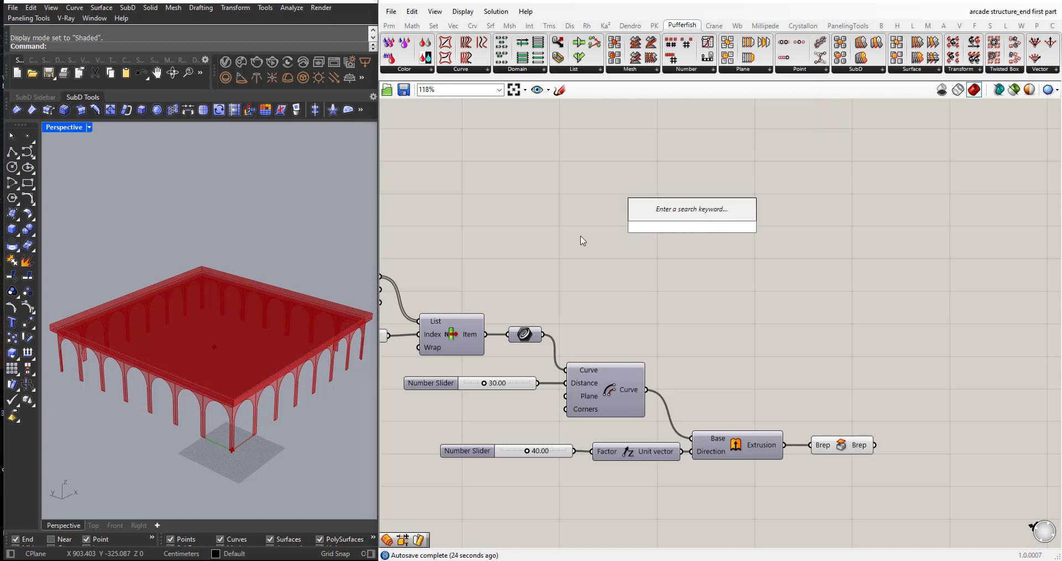
double_click(696, 255)
text(offset)
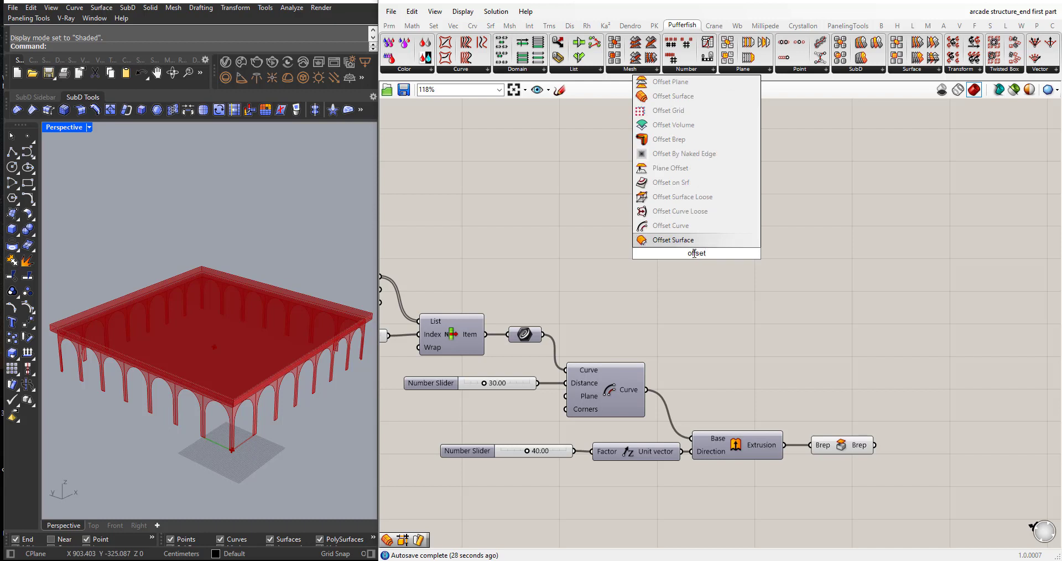
click(686, 96)
drag(690, 254, 795, 260)
click(713, 256)
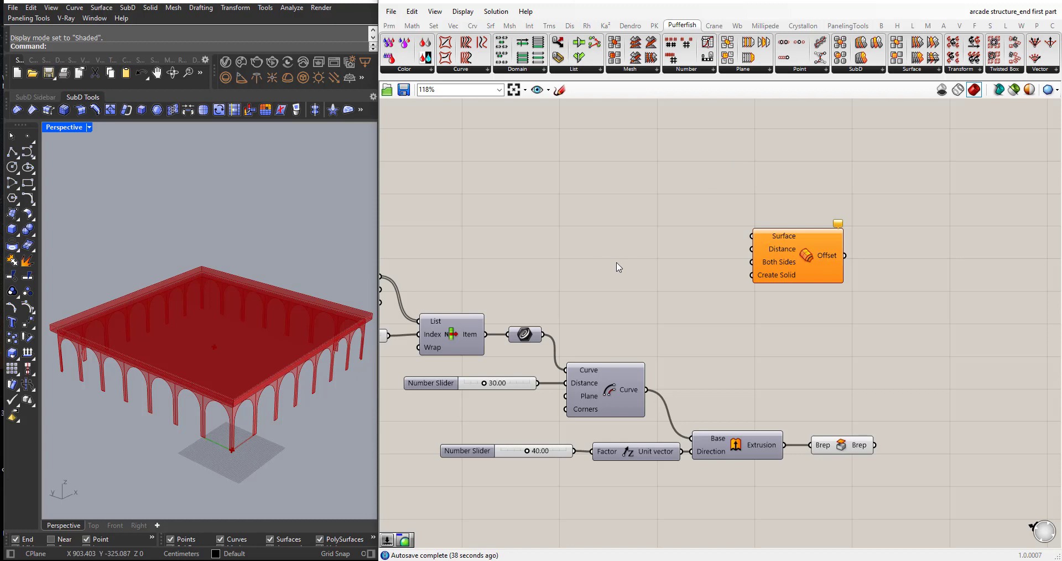
ctrl+alt+click(806, 256)
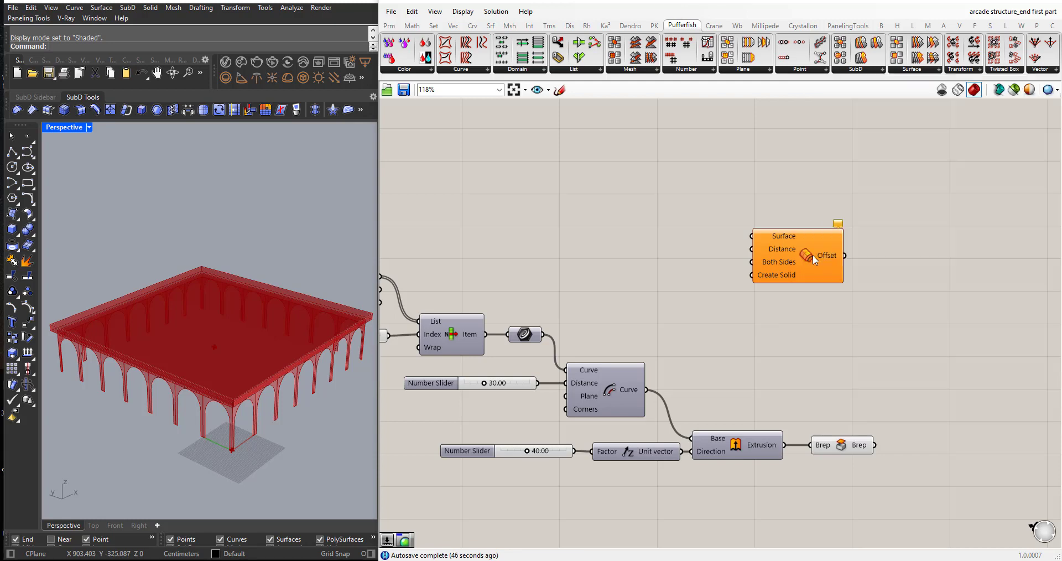
drag(812, 254, 840, 260)
- Move Offset Surface beside the arcade's Brep Join component and connect the Breps output to its Surface input
scroll(830, 299, down, 4)
scroll(578, 270, up, 2)
scroll(565, 311, down, 3)
right_drag(590, 186, 554, 316)
scroll(575, 254, up, 3)
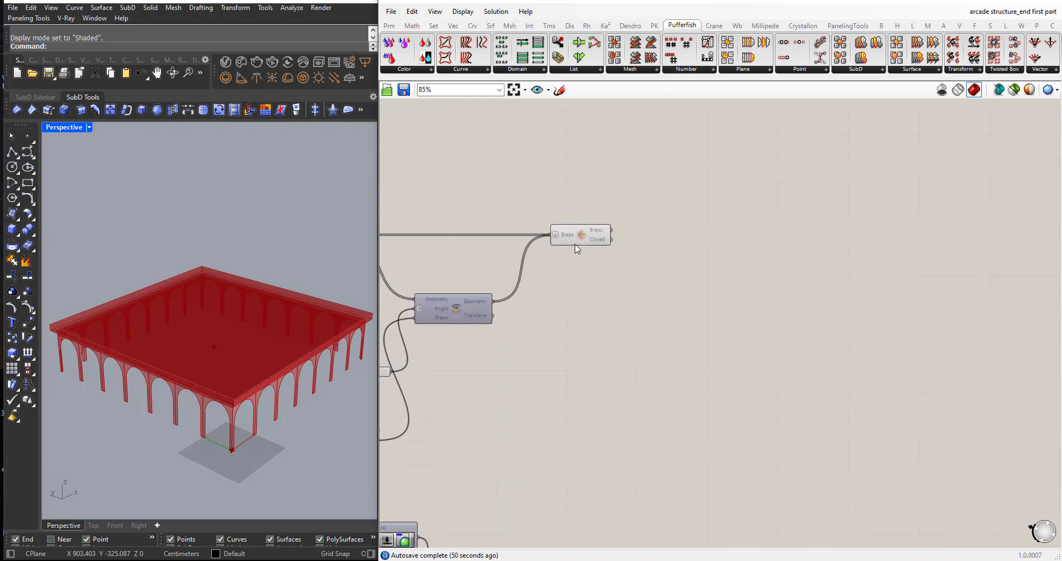
click(583, 239)
scroll(676, 340, down, 4)
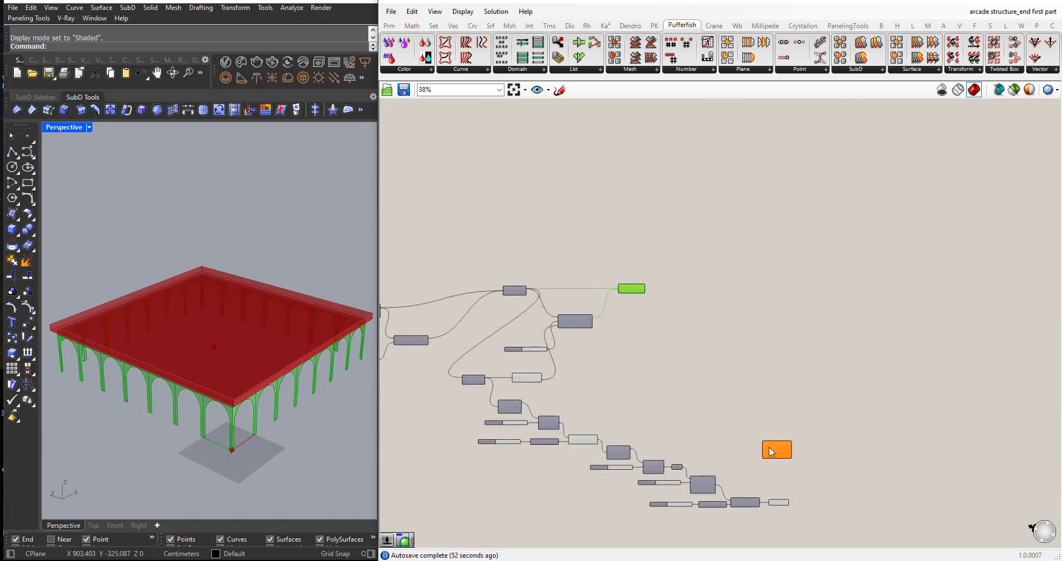
drag(776, 449, 723, 308)
scroll(647, 289, up, 4)
drag(829, 346, 788, 307)
scroll(655, 286, up, 3)
drag(870, 306, 806, 319)
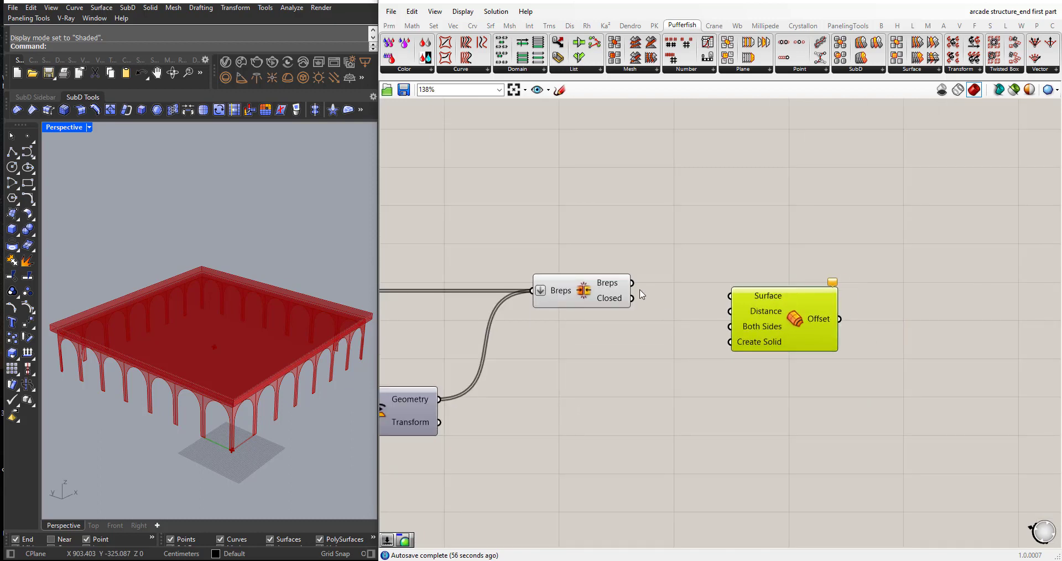
drag(631, 283, 785, 298)
- Hide Brep Join's preview and check the Offset Surface geometry on the arches
click(567, 279)
middle_click(581, 261)
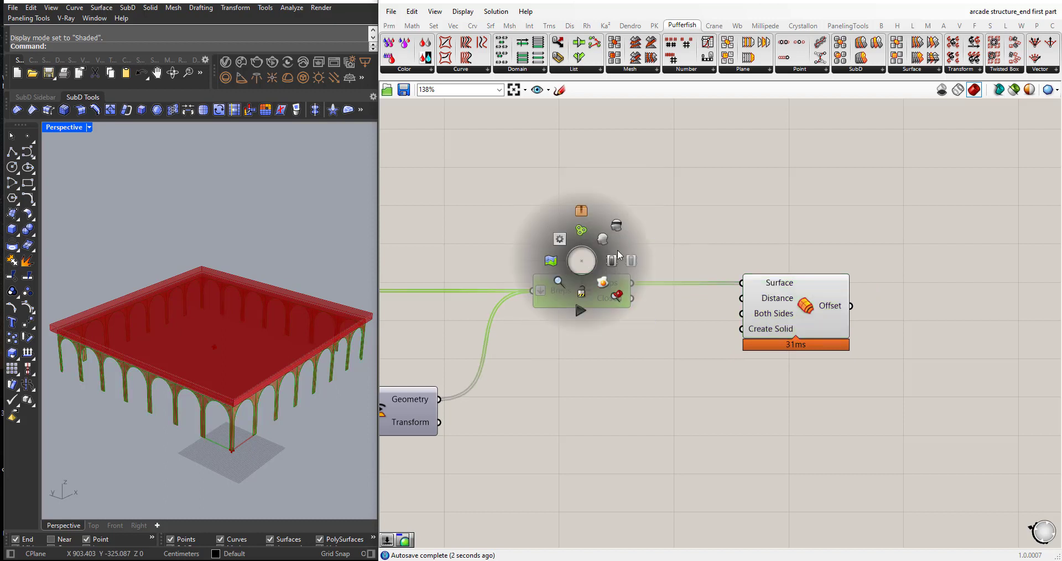
click(617, 226)
click(699, 346)
click(791, 310)
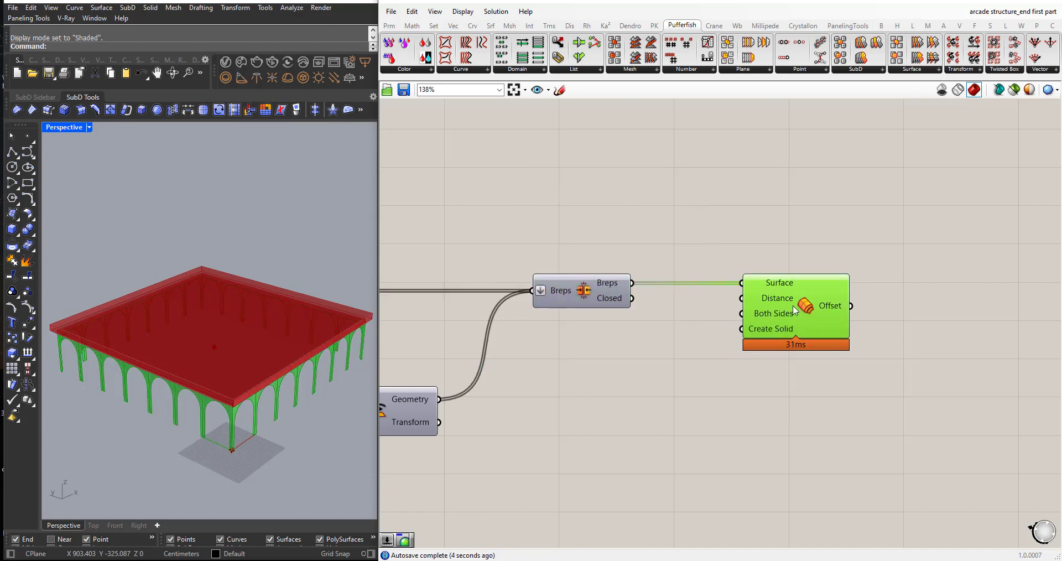
scroll(220, 432, up, 5)
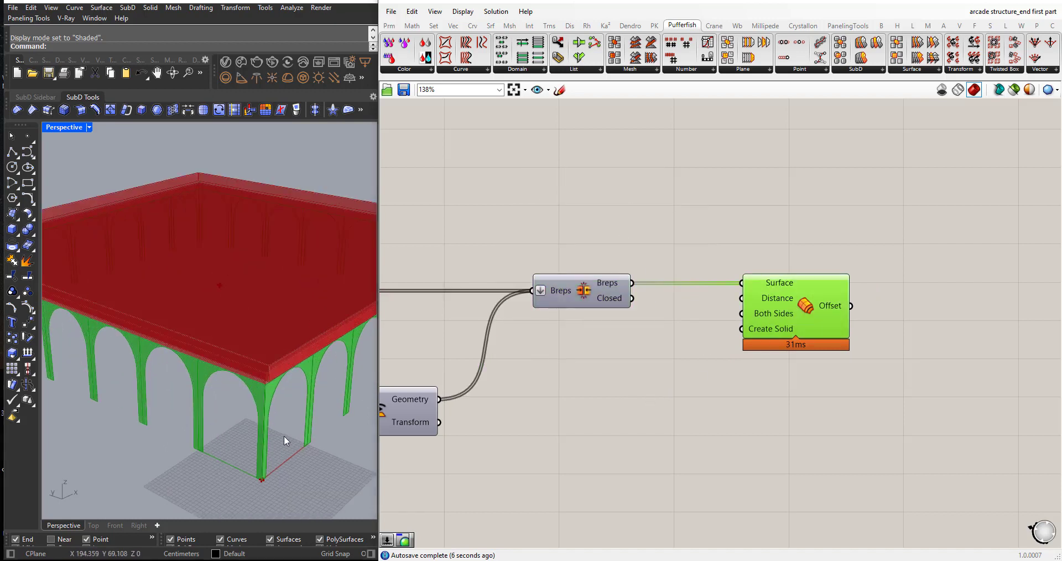
- Add a number slider set to 30.00 below Brep Join and connect it to Offset Surface's Distance input
double_click(680, 391)
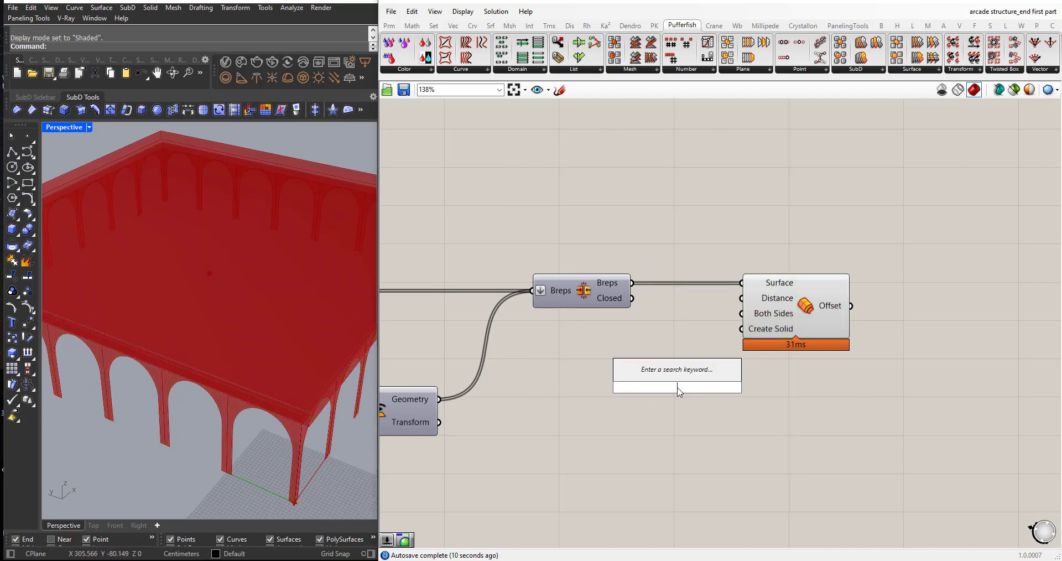
text(30)
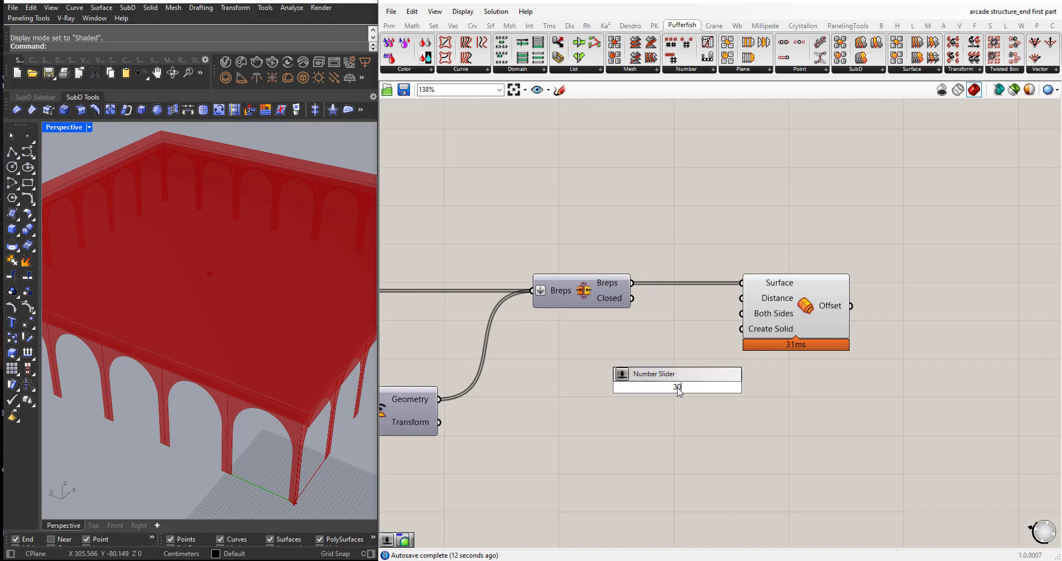
text(.00)
key(Return)
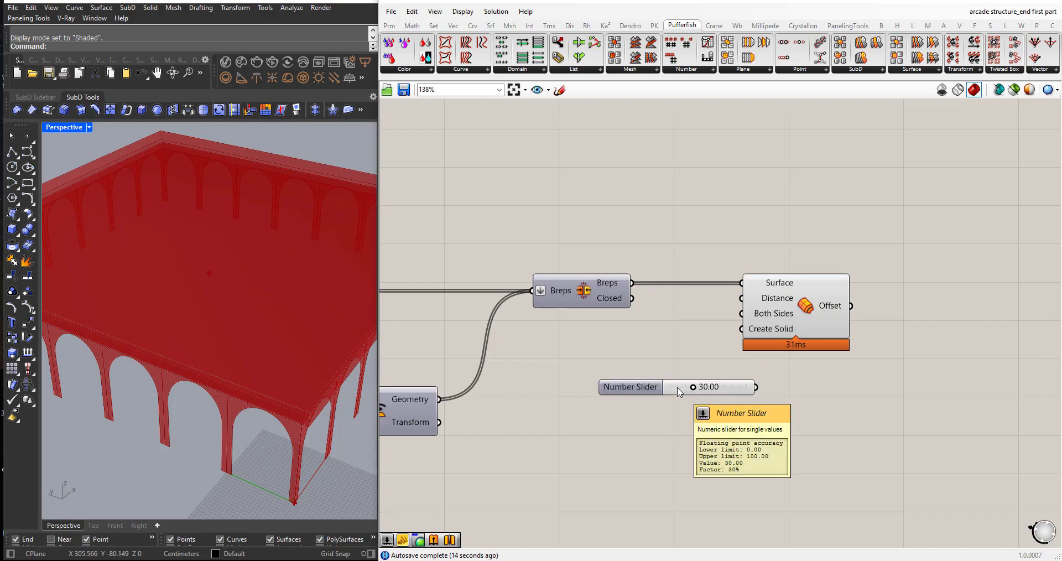
drag(618, 387, 561, 340)
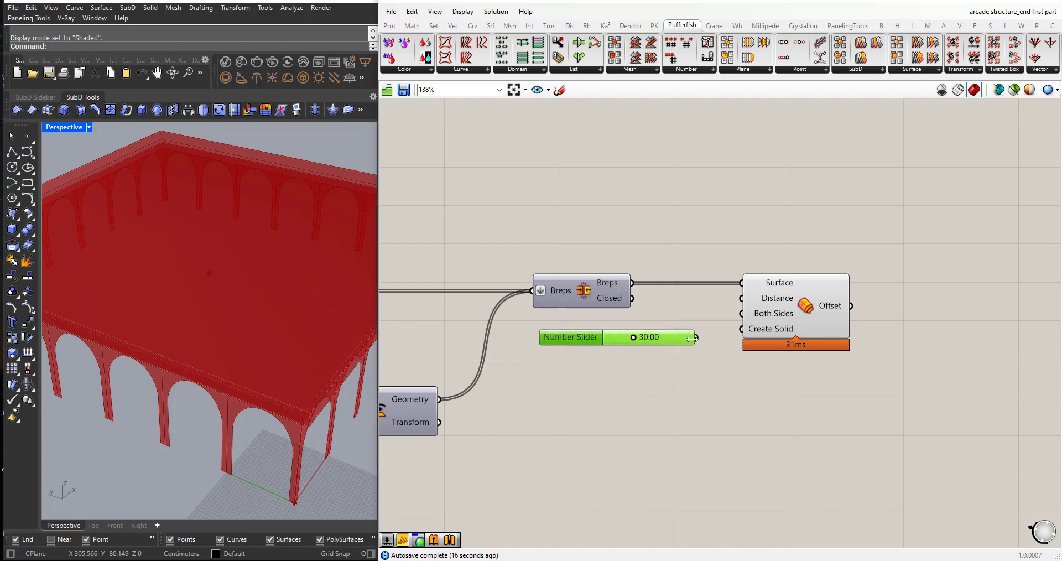
drag(697, 337, 741, 299)
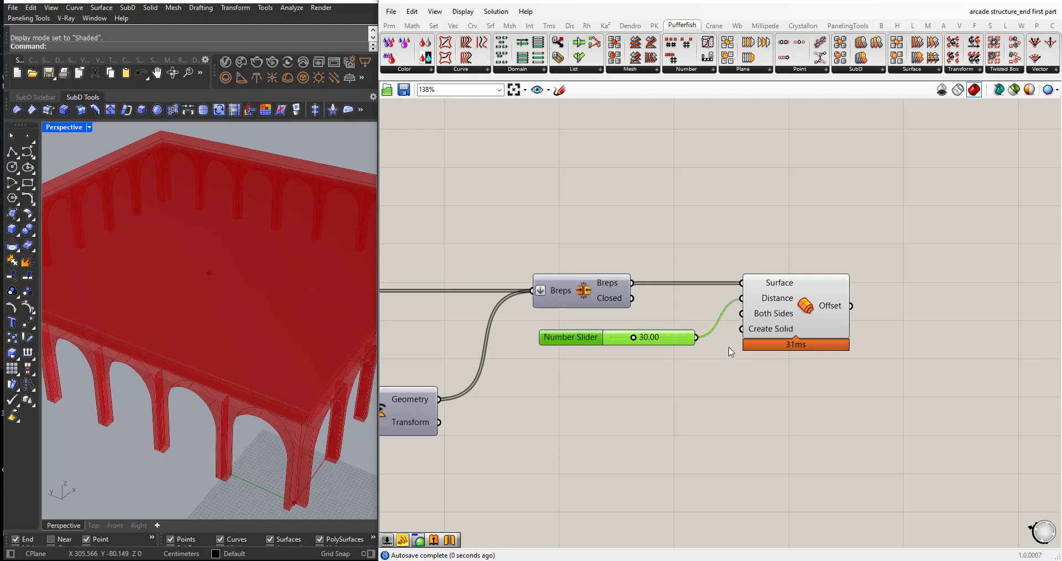
- Apply the expression -x to Offset Surface's Distance input to reverse the direction in which the arches are thickened
scroll(213, 427, up, 3)
scroll(249, 446, down, 4)
scroll(248, 430, up, 1)
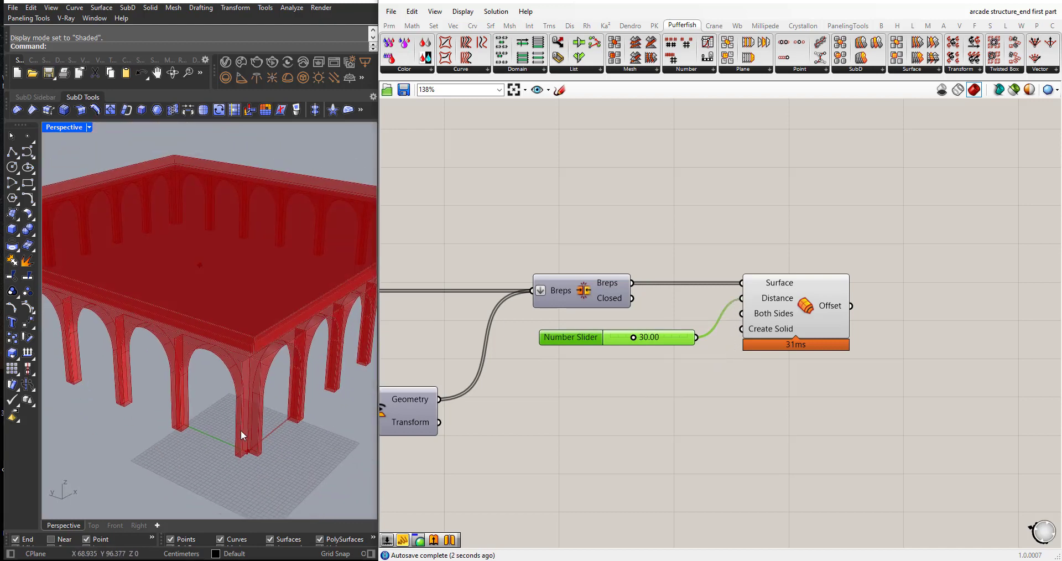
scroll(252, 433, up, 2)
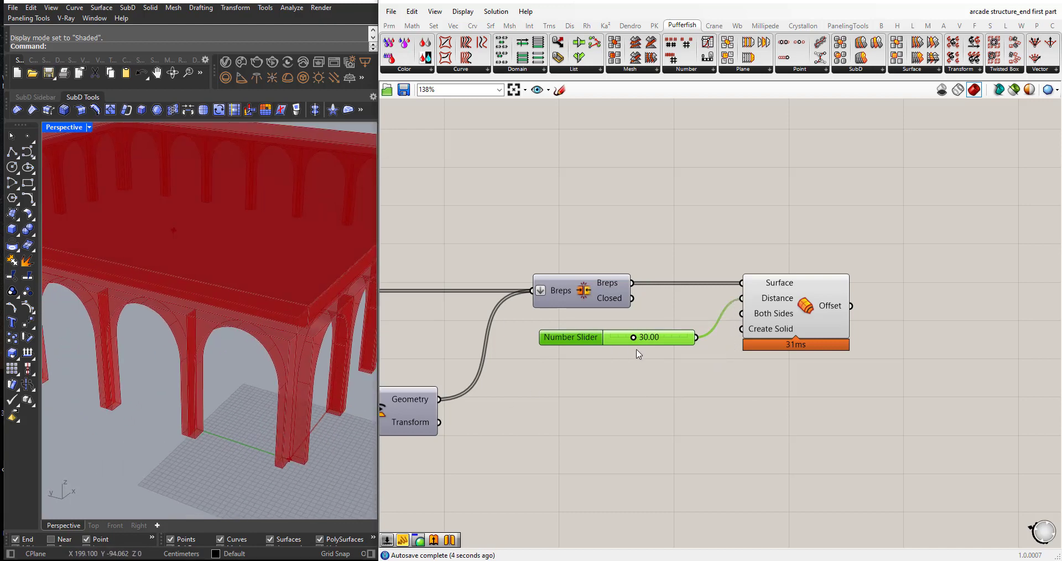
right_click(771, 299)
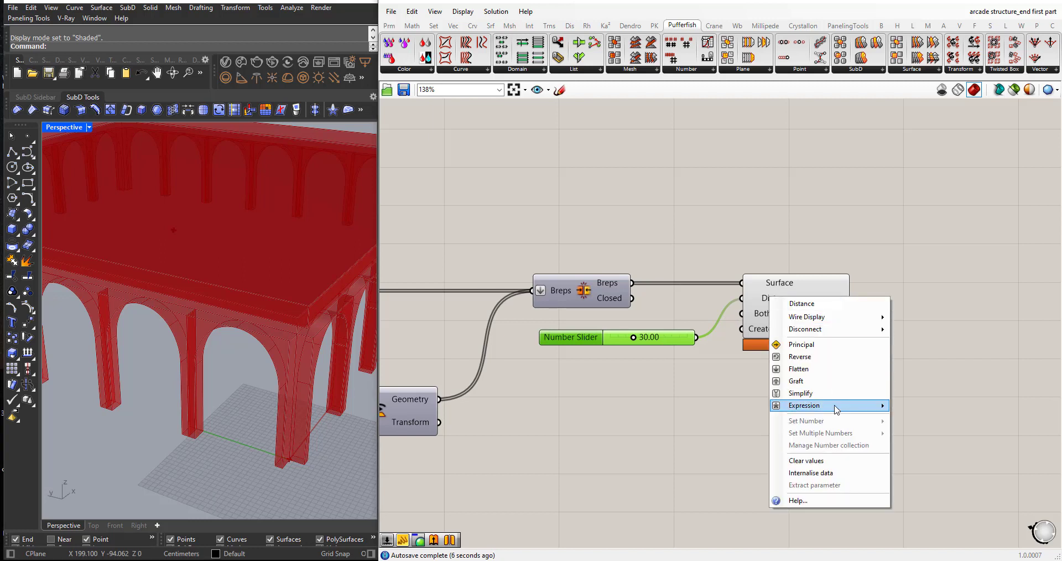
mouse_move(835, 408)
click(932, 419)
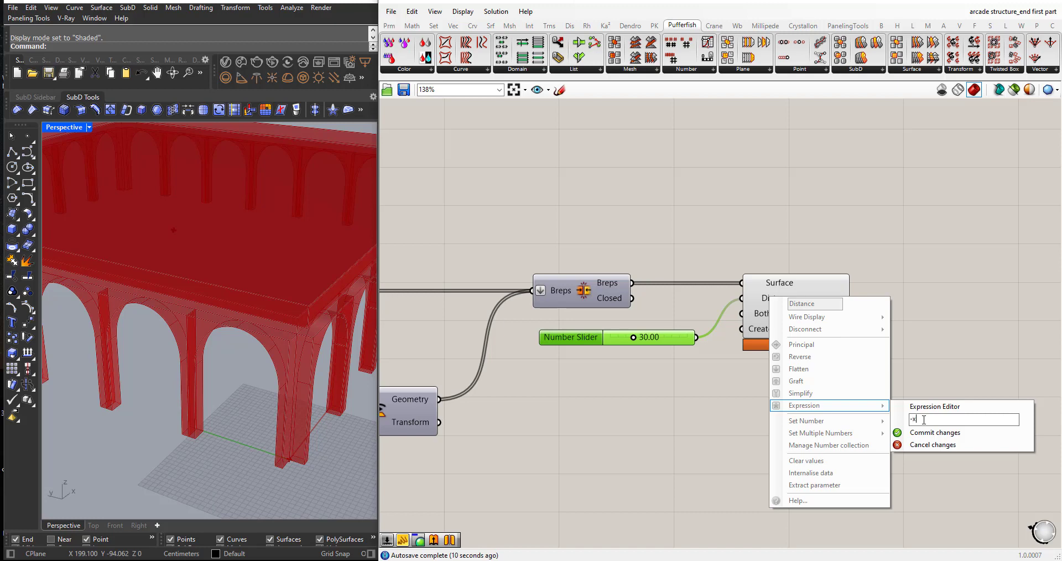
click(917, 437)
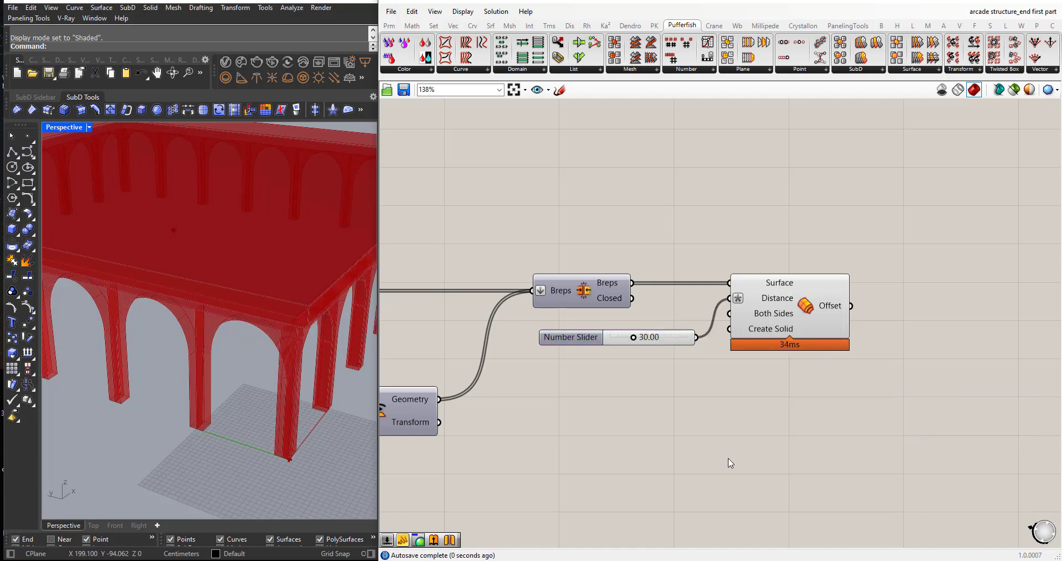
- Examine the thickened arches and corner columns from several angles, at the column bases and under the roof slab
scroll(327, 406, down, 10)
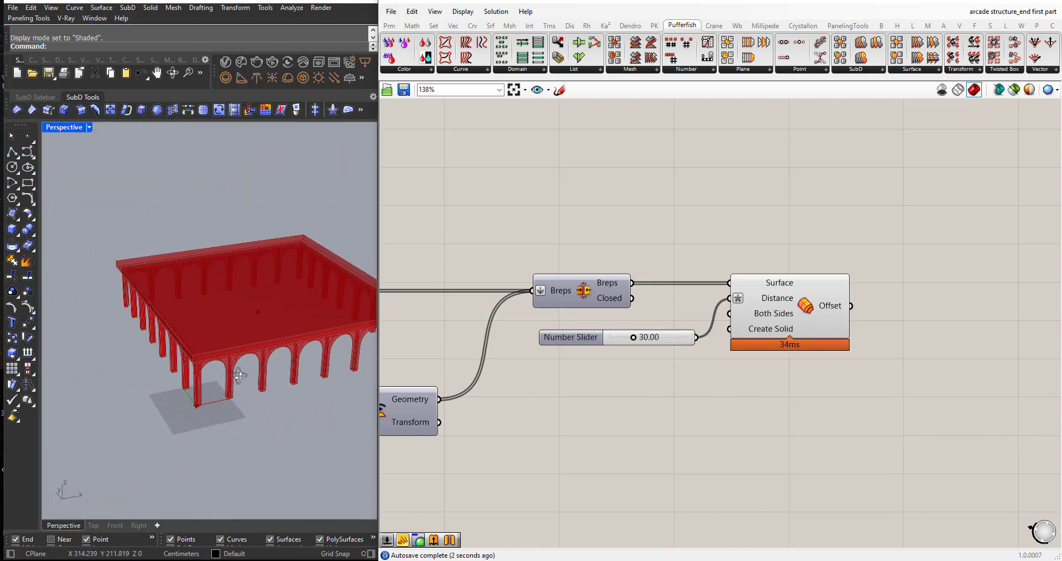
scroll(301, 379, up, 8)
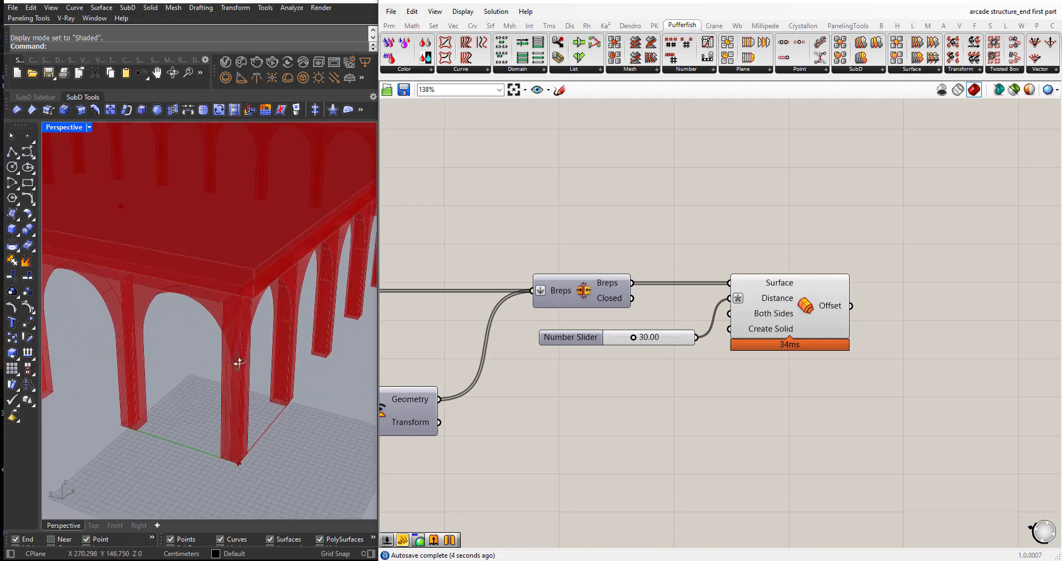
mouse_move(239, 366)
right_down()
mouse_move(266, 361)
mouse_move(231, 374)
right_up()
scroll(238, 365, down, 6)
scroll(285, 390, up, 2)
scroll(181, 436, up, 4)
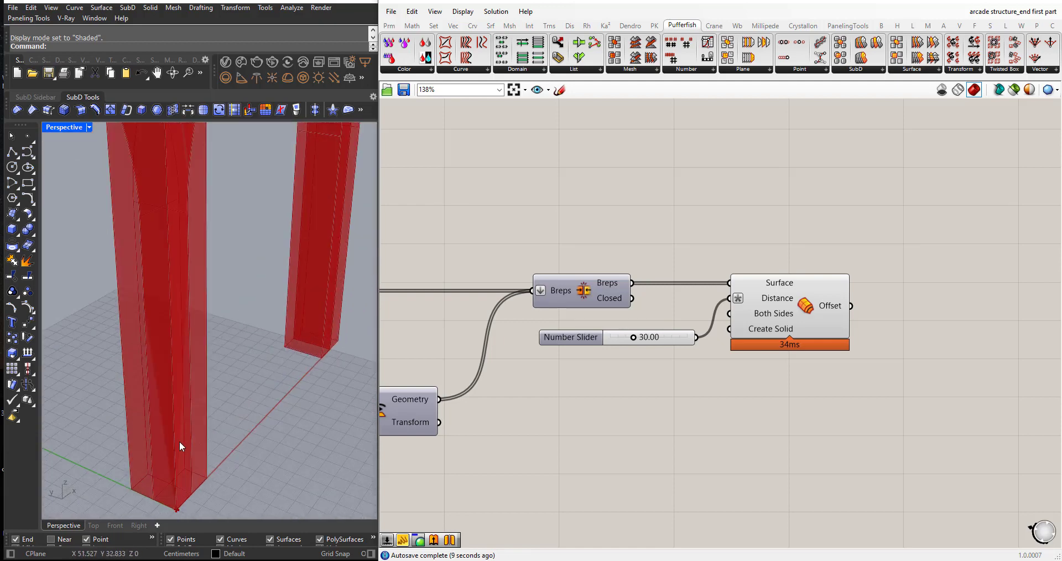
scroll(179, 436, down, 3)
right_drag(179, 436, 212, 443)
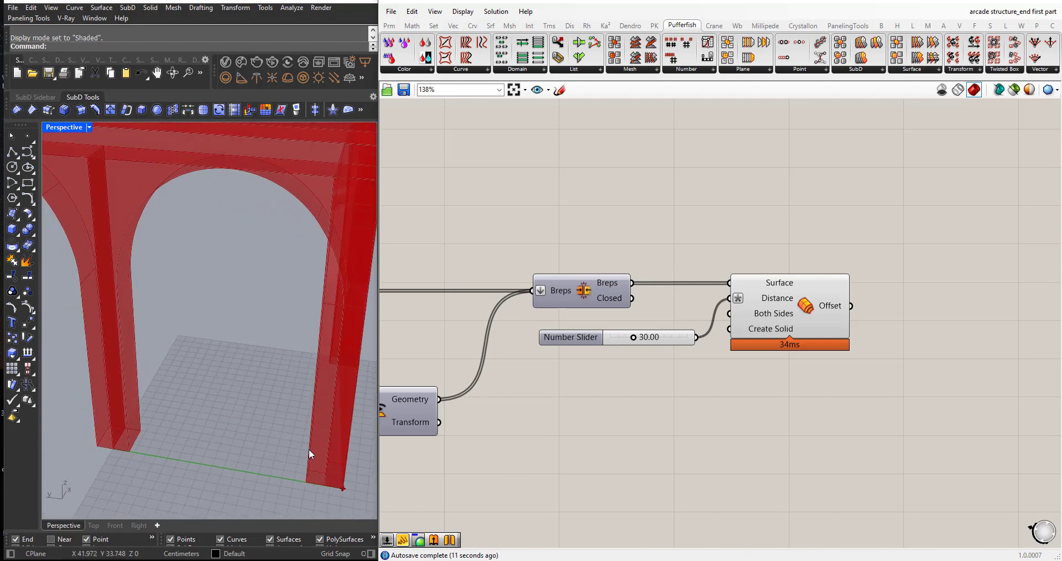
right_drag(311, 449, 271, 421)
scroll(271, 422, down, 4)
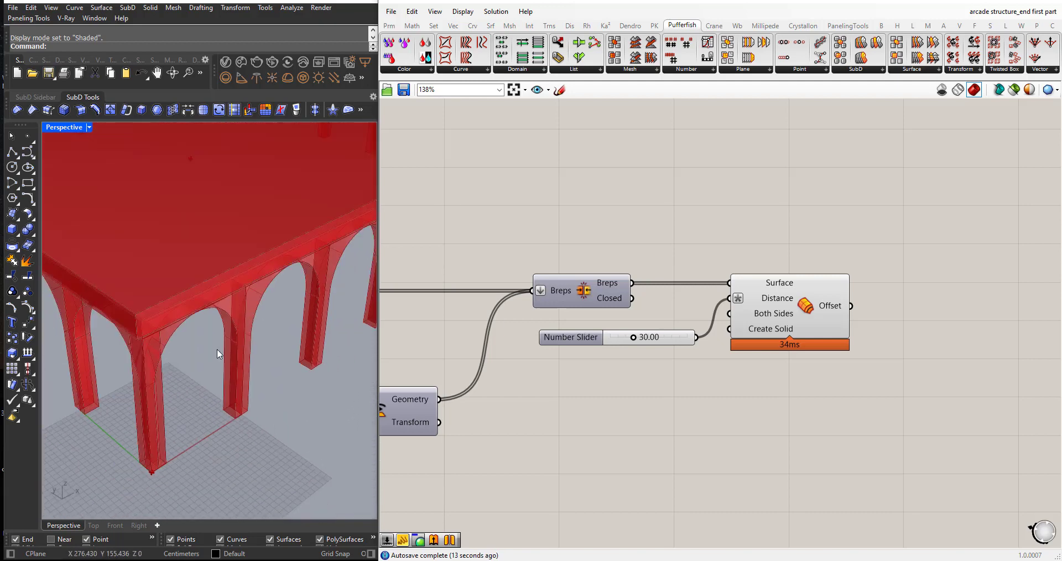
right_drag(220, 349, 246, 338)
scroll(191, 347, down, 3)
- Add a panel beside Offset Surface, connect the Offset output to it and enlarge it to read the data structure
scroll(536, 365, down, 3)
click(702, 331)
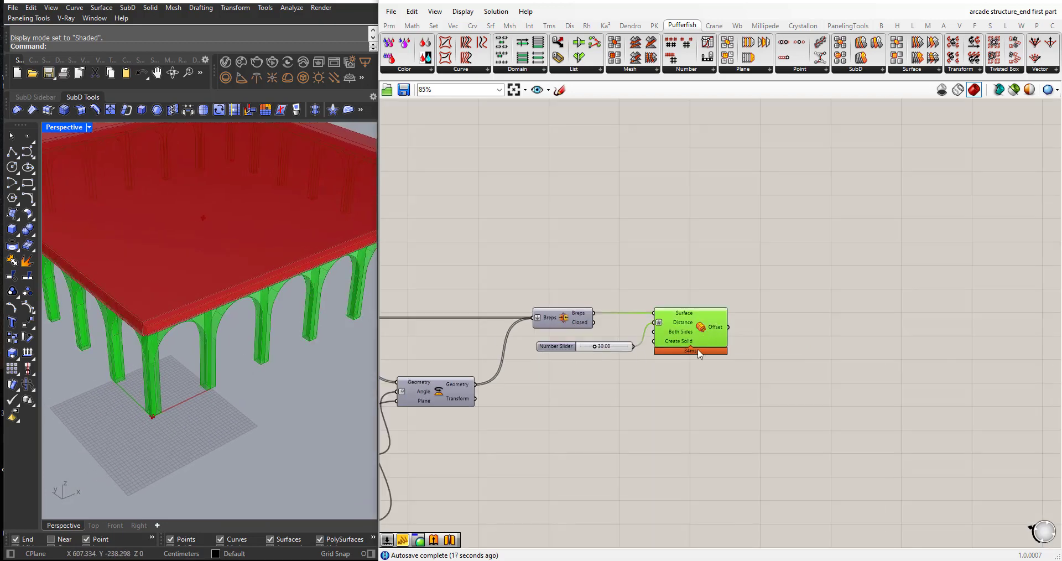
scroll(705, 345, up, 1)
double_click(774, 392)
text(panel)
key(Return)
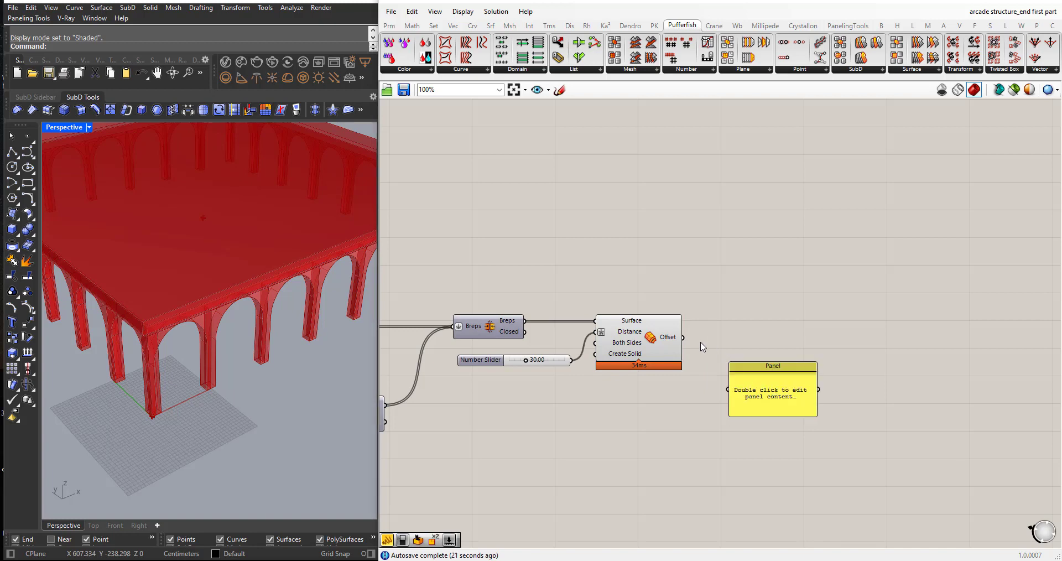
drag(722, 392, 759, 166)
scroll(766, 310, down, 3)
click(765, 304)
scroll(765, 304, up, 3)
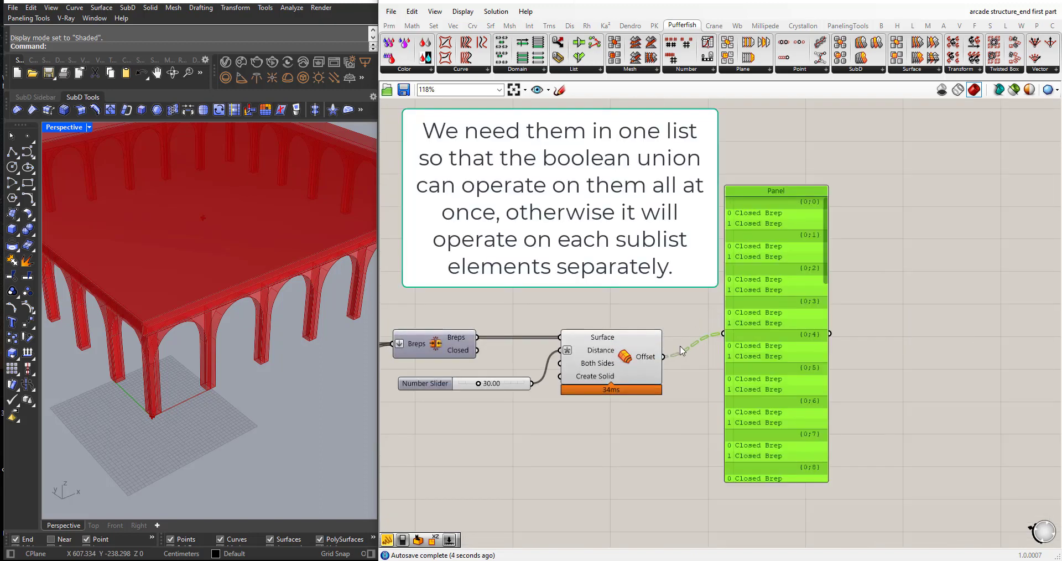
- Flatten Offset Surface's Offset output and delete the inspection panel
scroll(679, 351, up, 1)
right_click(639, 363)
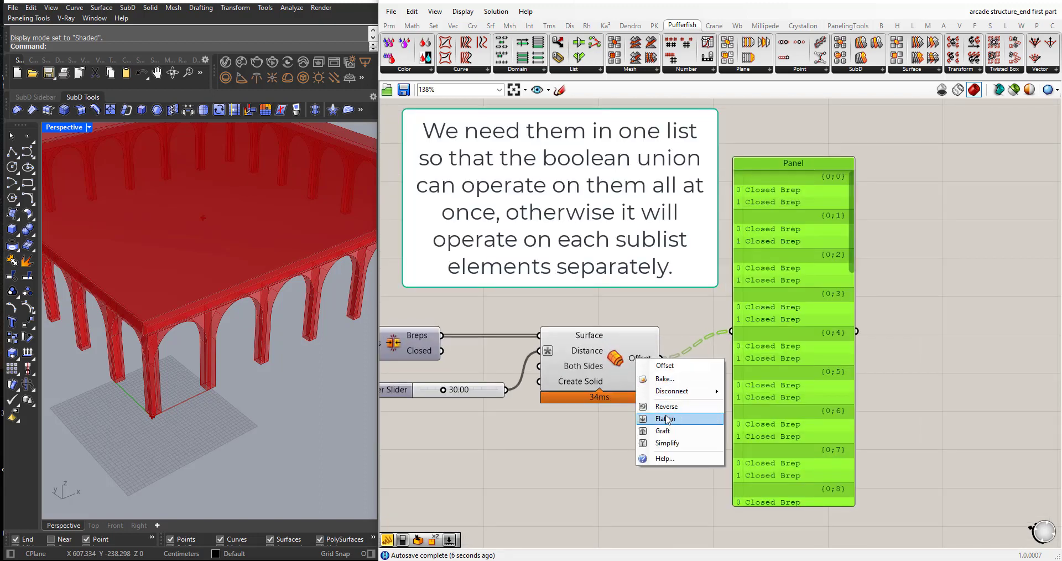
click(695, 419)
scroll(766, 406, down, 3)
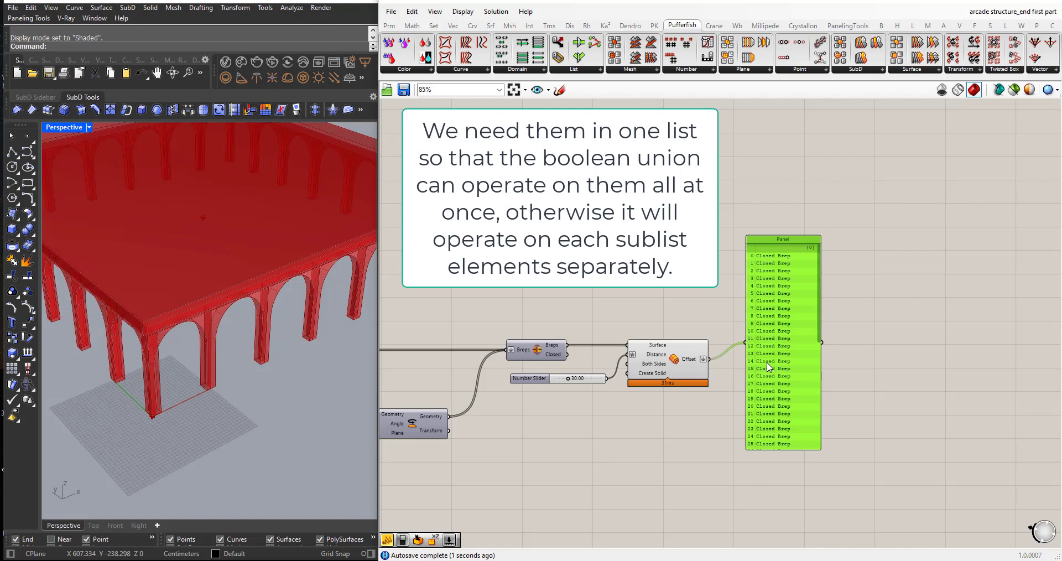
key(Delete)
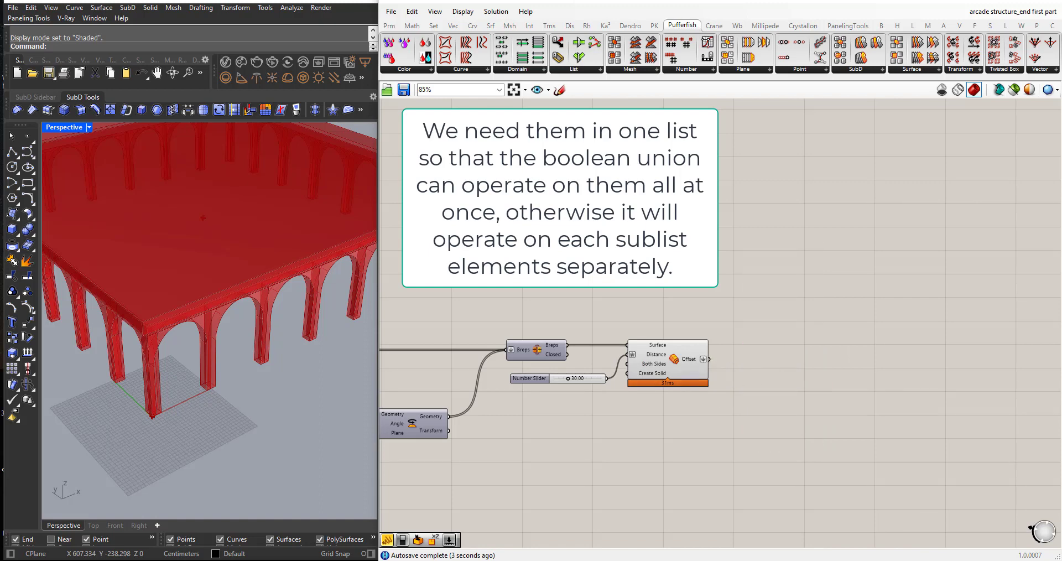
- Add a Solid Union component beside Offset Surface and connect the flattened Offset output to its Breps input
mouse_move(535, 30)
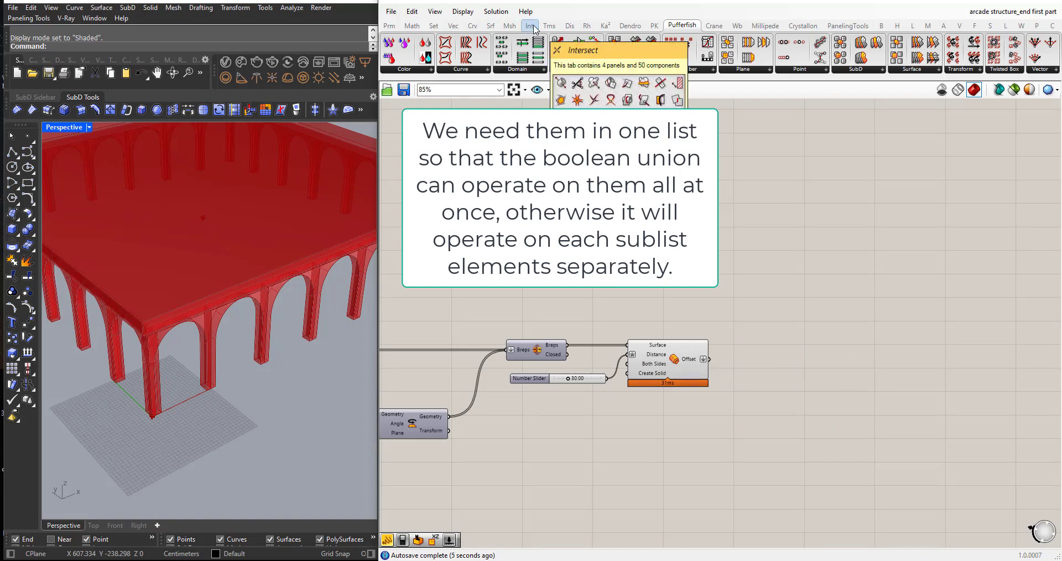
click(549, 26)
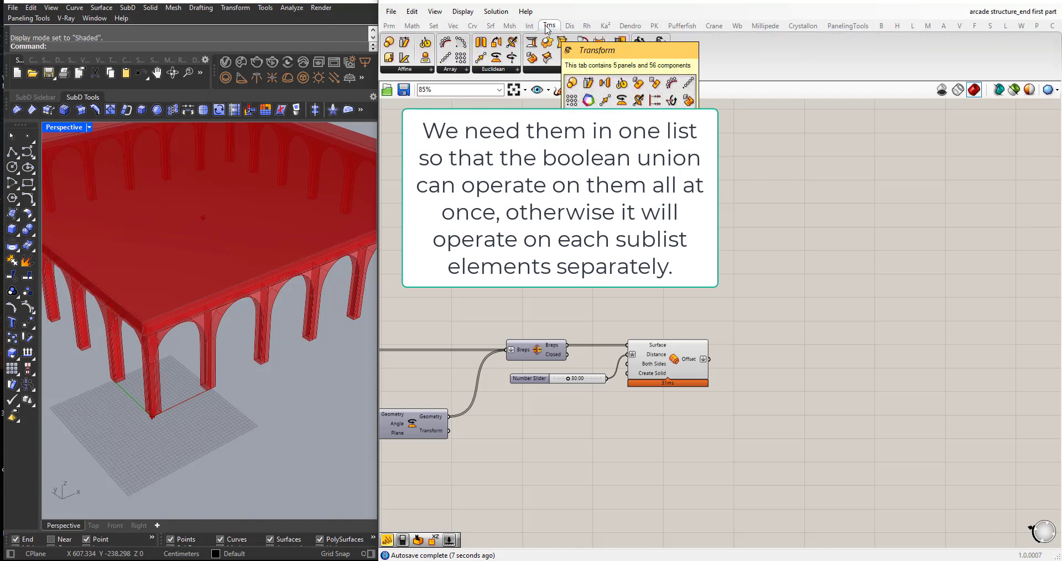
click(529, 28)
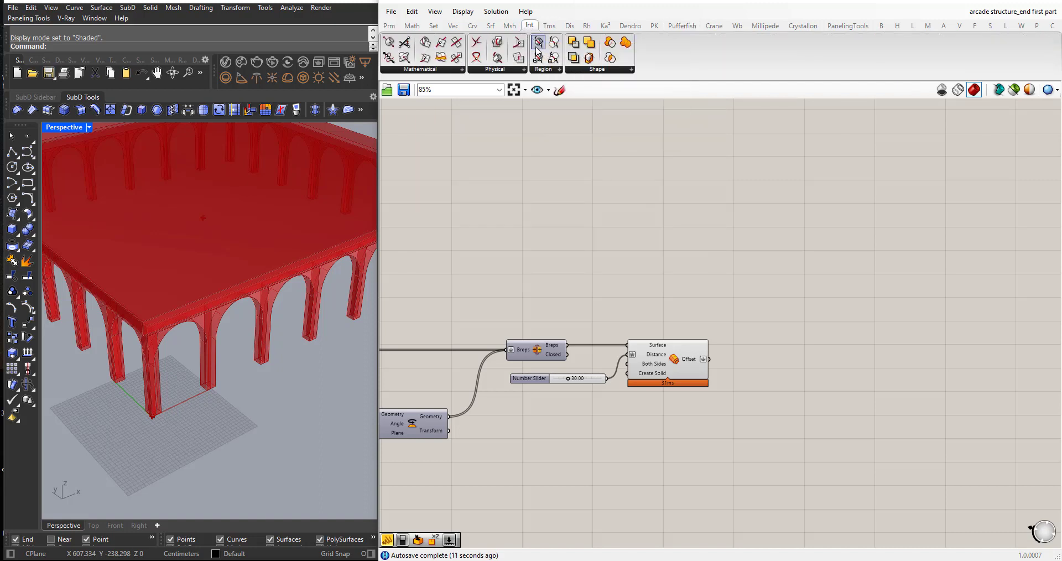
click(600, 71)
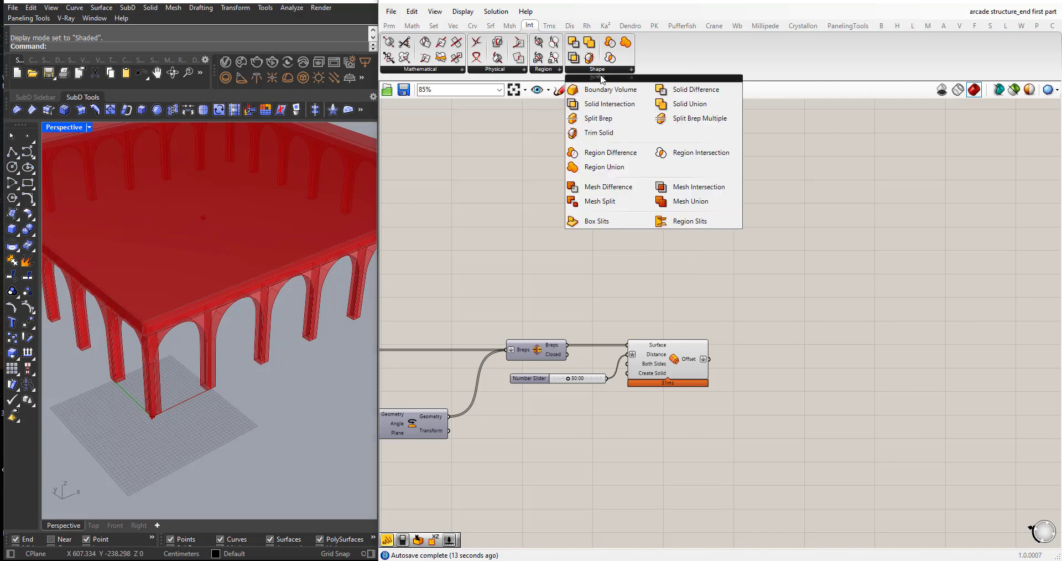
drag(689, 103, 817, 385)
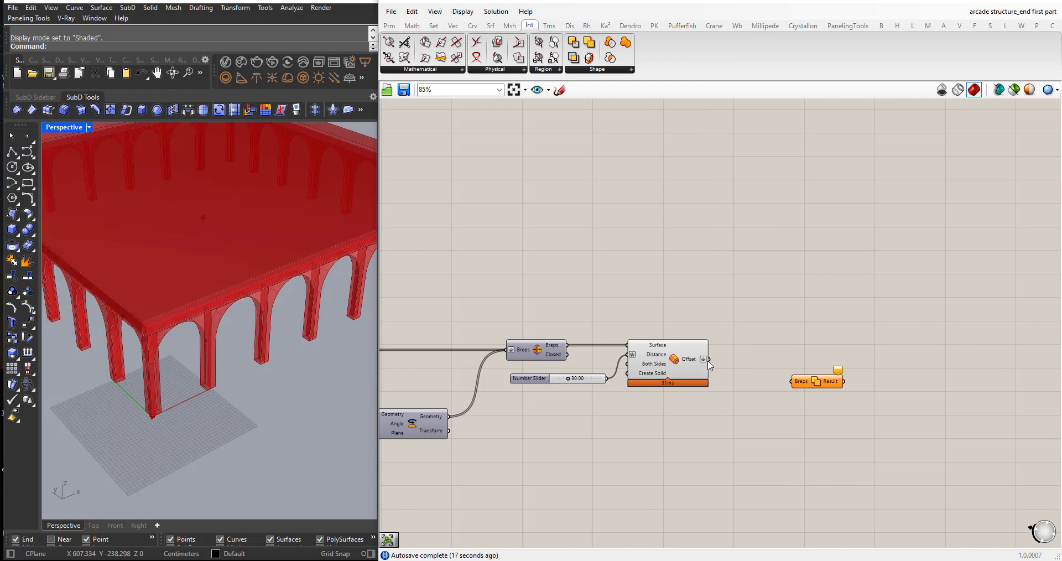
drag(708, 359, 768, 364)
- Hide Offset Surface's preview so only the Solid Union geometry shows for the arches
drag(712, 422, 587, 283)
middle_click(621, 313)
click(653, 278)
click(677, 270)
- Select Solid Union and examine the merged arches around the corner column, its base and its top
scroll(689, 313, down, 2)
click(753, 347)
scroll(178, 360, up, 3)
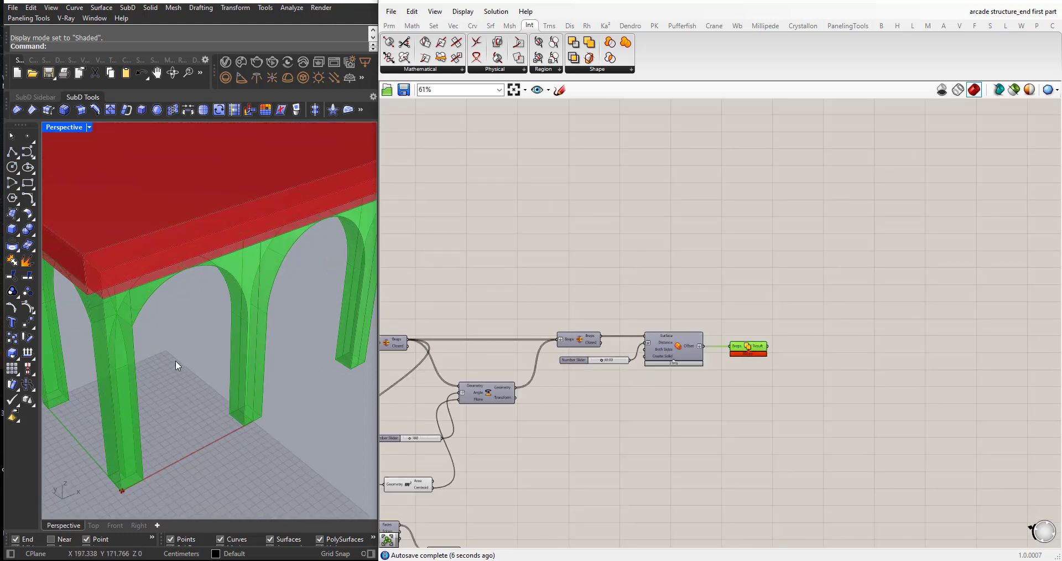
scroll(222, 366, down, 2)
scroll(264, 338, up, 3)
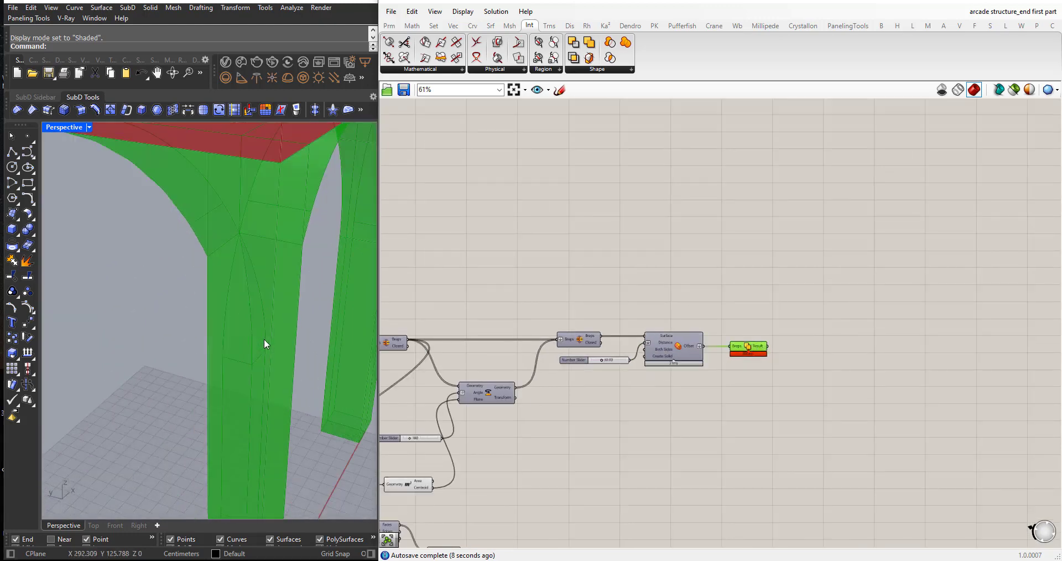
scroll(264, 339, down, 3)
right_drag(250, 333, 153, 329)
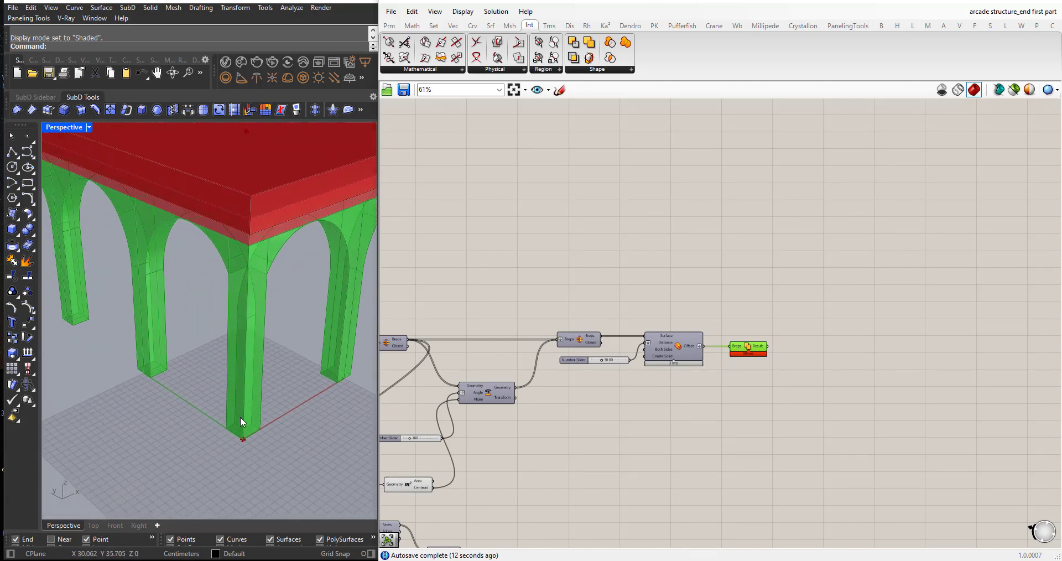
scroll(241, 412, up, 3)
scroll(241, 406, down, 5)
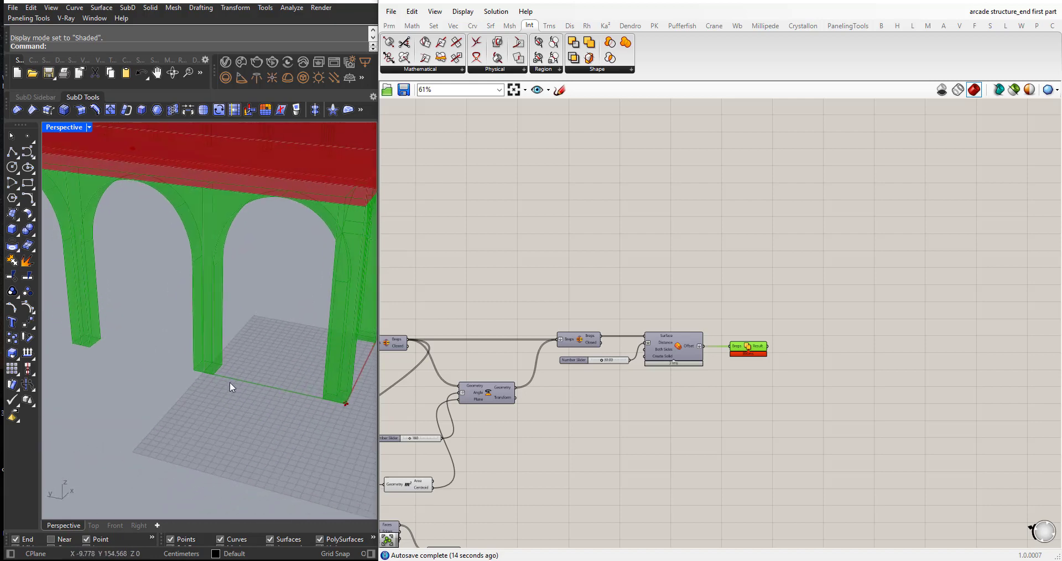
right_drag(228, 389, 344, 340)
scroll(344, 341, up, 5)
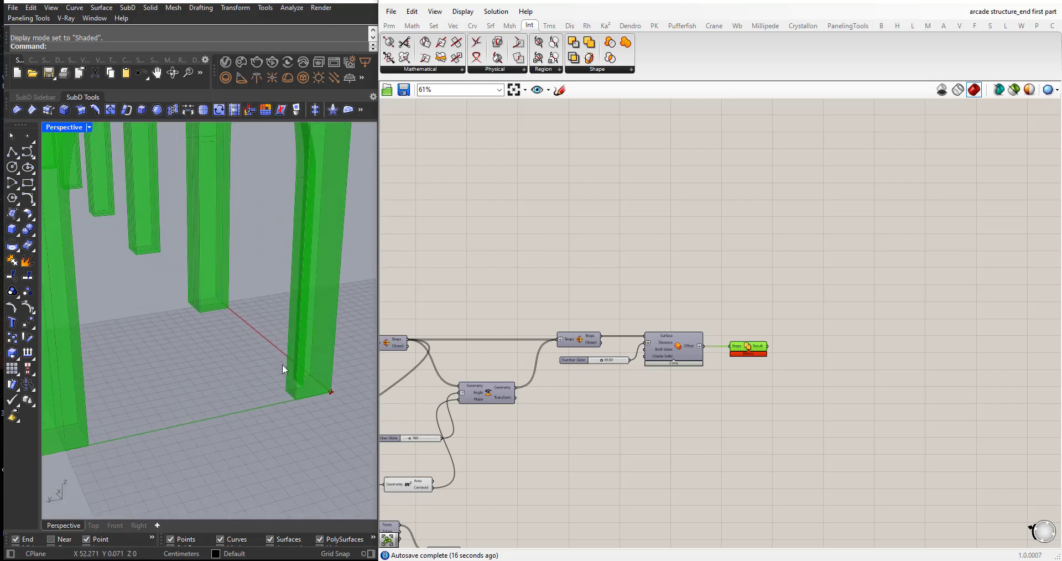
scroll(266, 370, down, 5)
scroll(325, 354, up, 5)
scroll(325, 354, up, 2)
right_drag(254, 354, 212, 329)
scroll(213, 349, down, 5)
right_drag(224, 370, 328, 368)
click(669, 414)
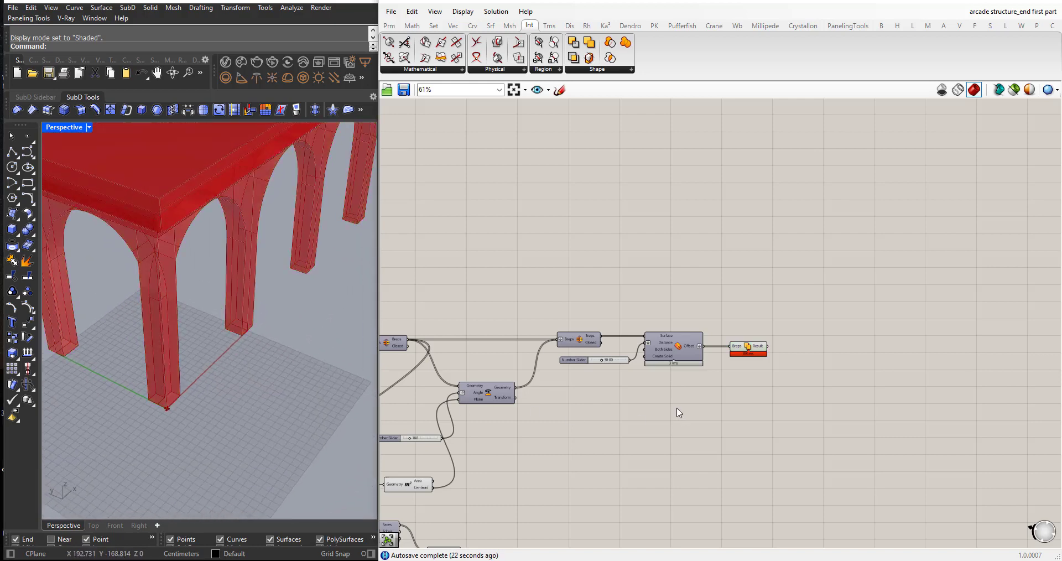
- Look over the complete arcade with its roof slab and the surrounding Grasshopper definition
scroll(258, 380, down, 5)
right_drag(261, 393, 244, 362)
scroll(244, 362, up, 4)
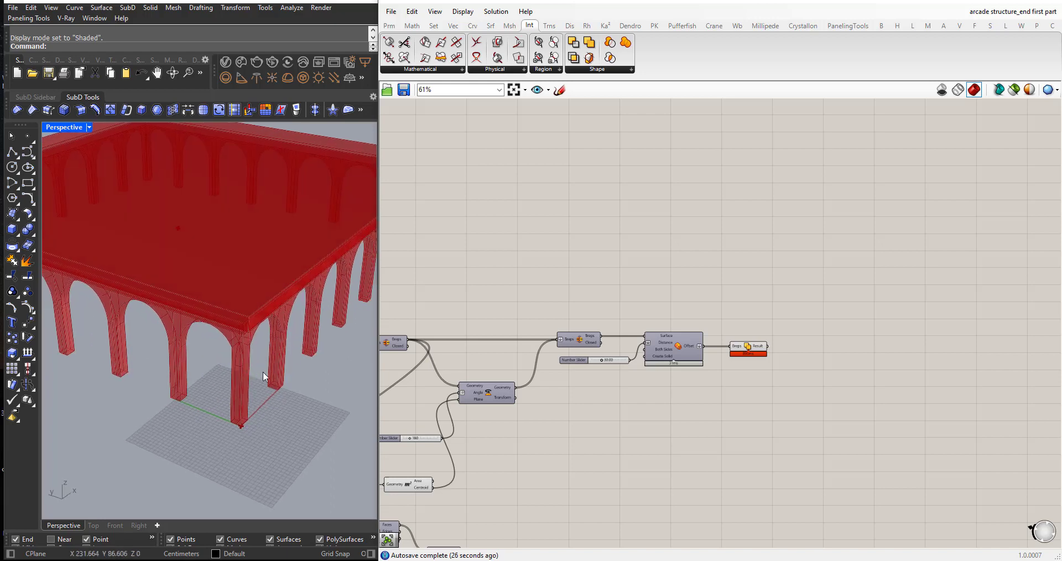
scroll(597, 347, down, 4)
scroll(598, 347, up, 2)
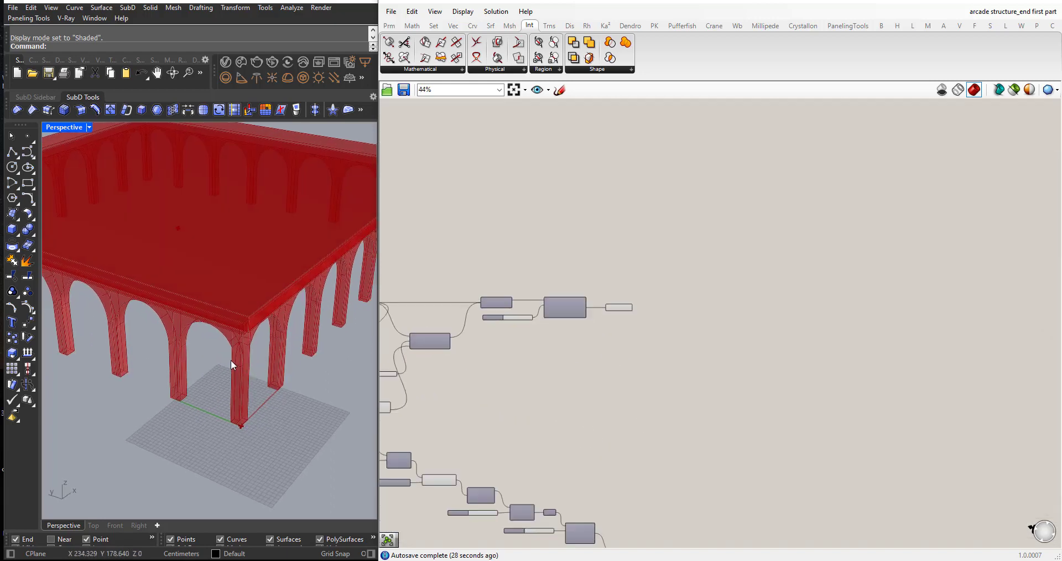
scroll(197, 364, down, 4)
mouse_move(228, 357)
right_down()
mouse_move(197, 364)
mouse_move(227, 367)
right_up()
scroll(226, 355, up, 5)
scroll(207, 361, down, 4)
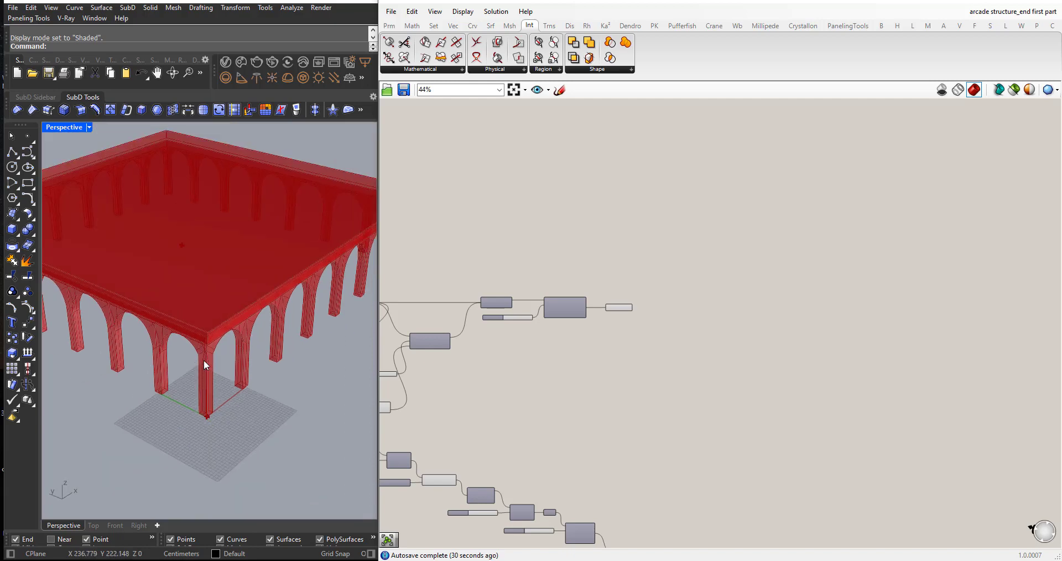
- Add a Custom Preview component fed by Solid Union's Result and hide Solid Union's own preview
scroll(207, 361, down, 4)
scroll(667, 342, up, 4)
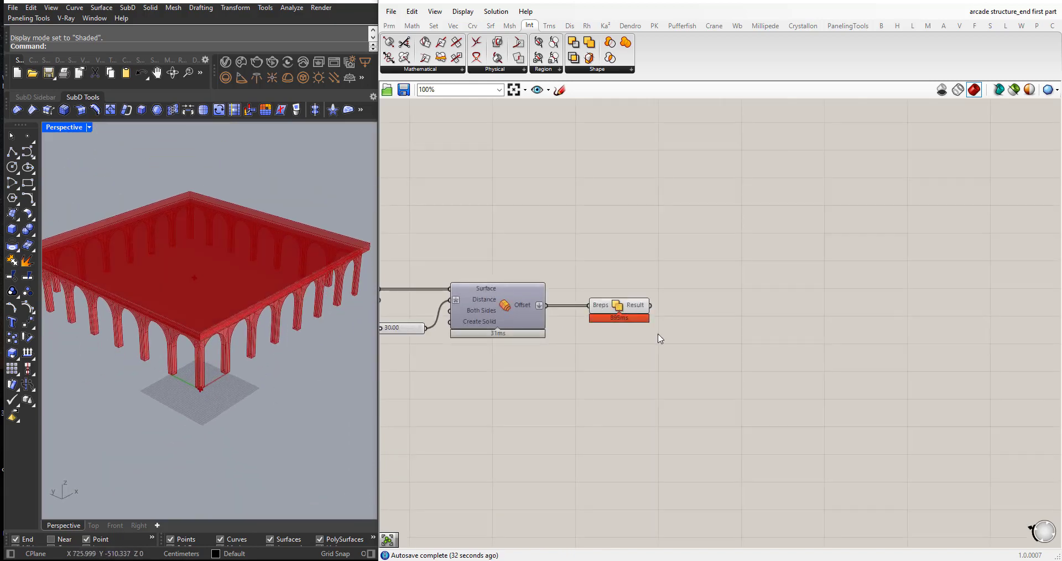
double_click(725, 357)
text(cust)
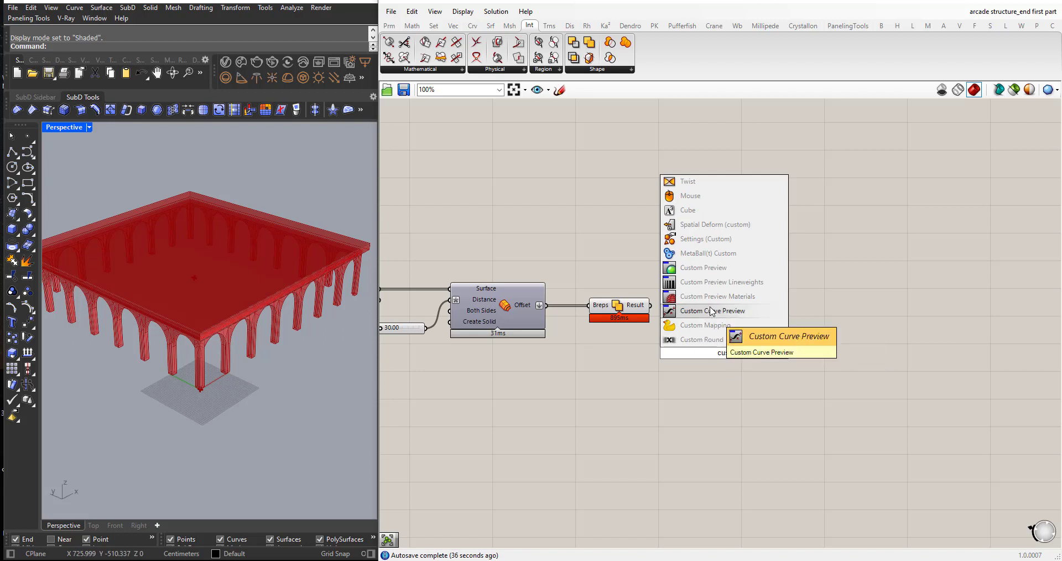
click(711, 268)
drag(725, 351, 710, 325)
drag(661, 356, 607, 253)
middle_click(633, 293)
click(668, 266)
drag(722, 327, 702, 347)
- Add a Colour Swatch and connect it to the Custom Preview's Material input
click(567, 409)
scroll(567, 408, up, 1)
double_click(572, 399)
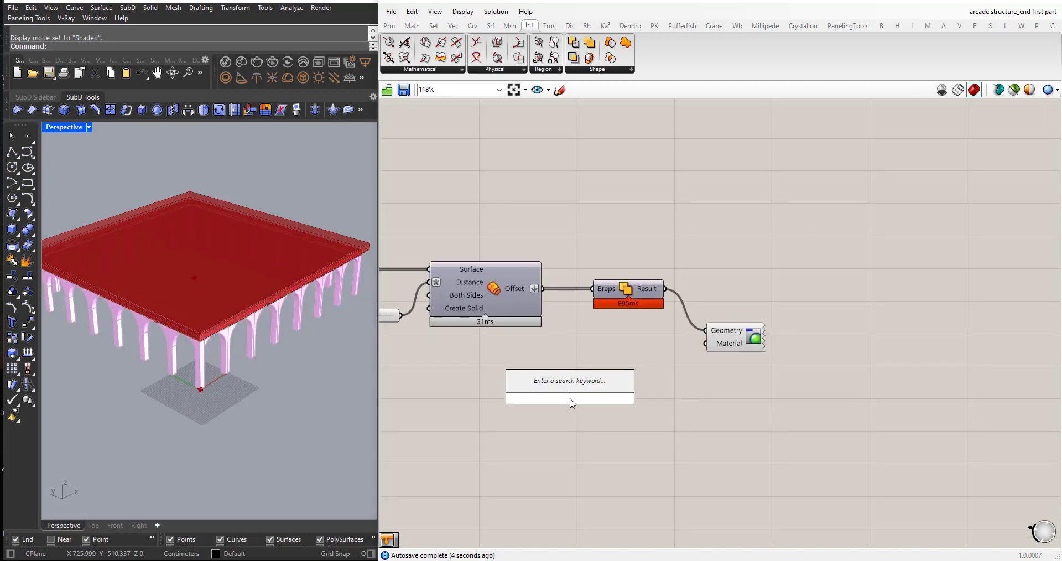
text(swat)
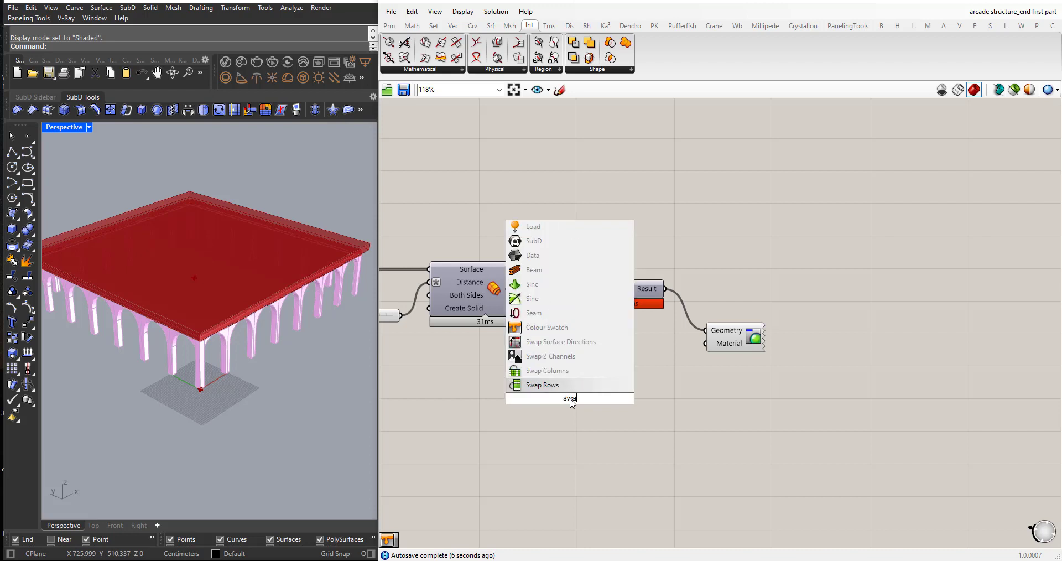
key(Return)
drag(583, 403, 706, 344)
- Set the arches' swatch to a sandy beige with hue 45°, saturation 28 and value 60
click(673, 349)
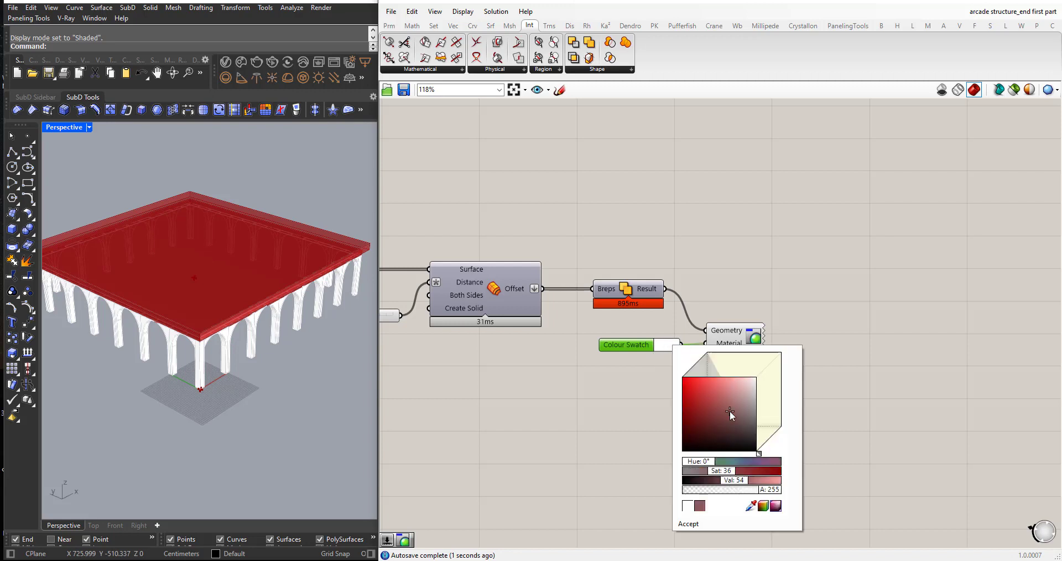
click(740, 416)
drag(695, 463, 702, 464)
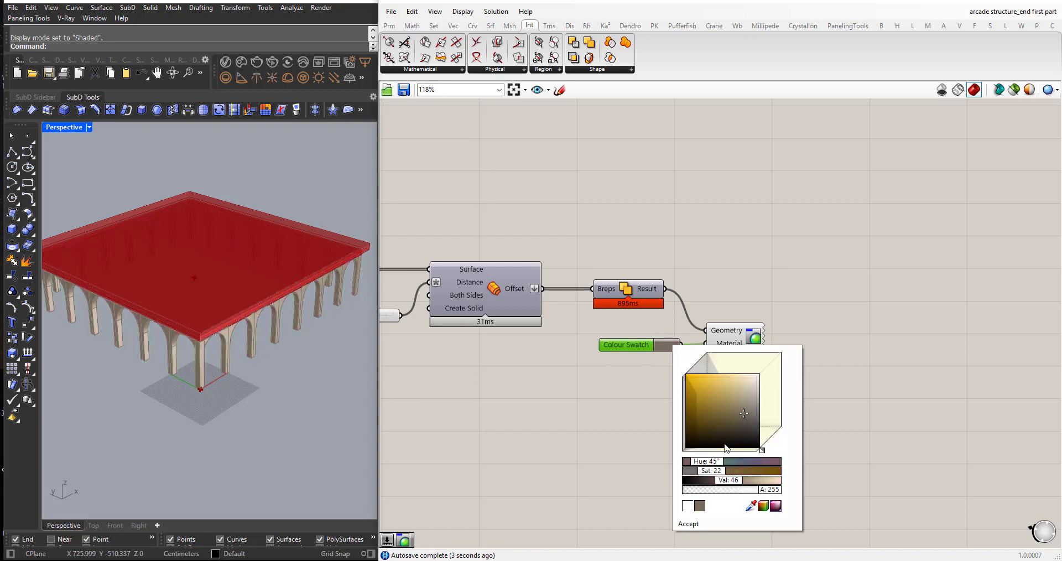
mouse_move(744, 409)
mouse_down()
mouse_move(729, 393)
mouse_move(739, 400)
mouse_up()
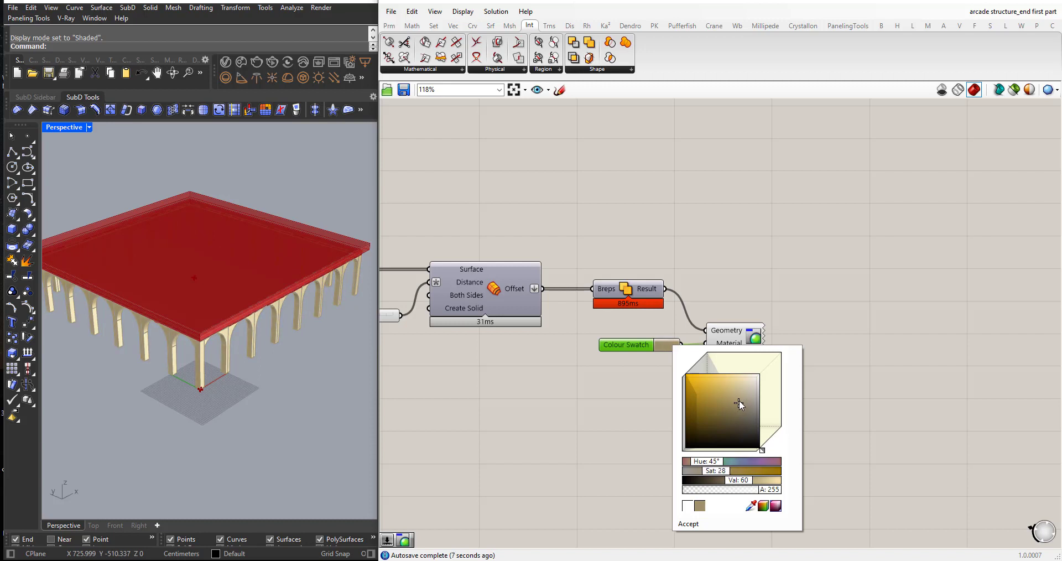
click(688, 523)
- Switch the Perspective viewport to the Rendered display mode
scroll(238, 274, down, 2)
click(65, 129)
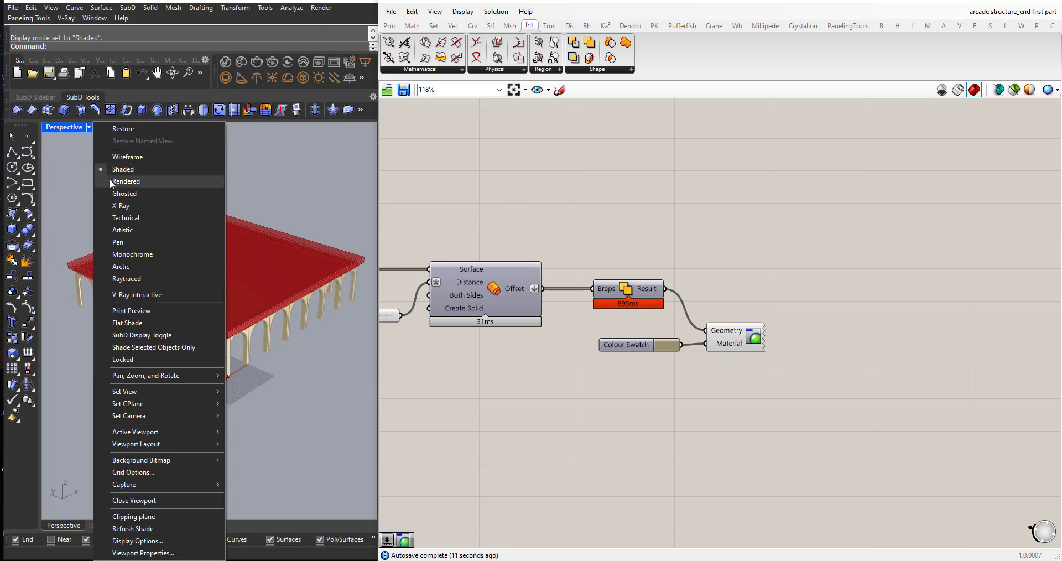
click(110, 178)
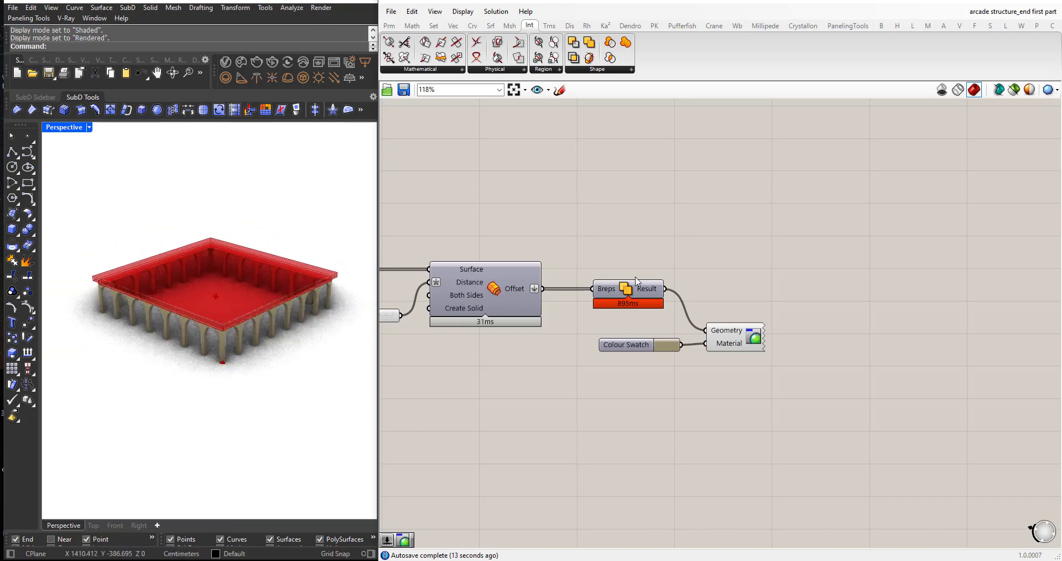
- Duplicate the Colour Swatch and Custom Preview pair and place the copy near the end of the roof definition
scroll(694, 448, down, 5)
scroll(630, 291, up, 4)
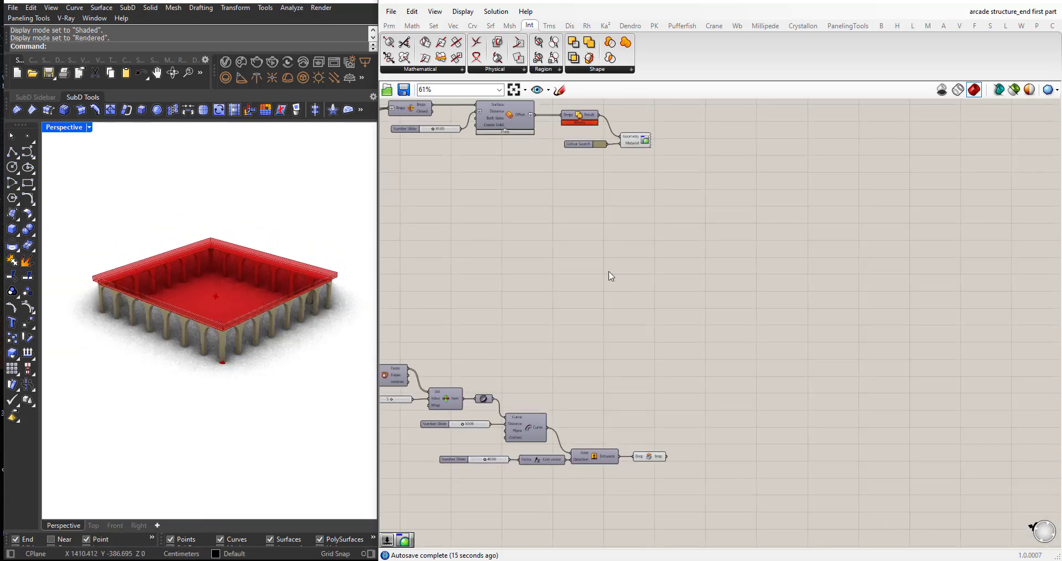
right_drag(234, 327, 236, 314)
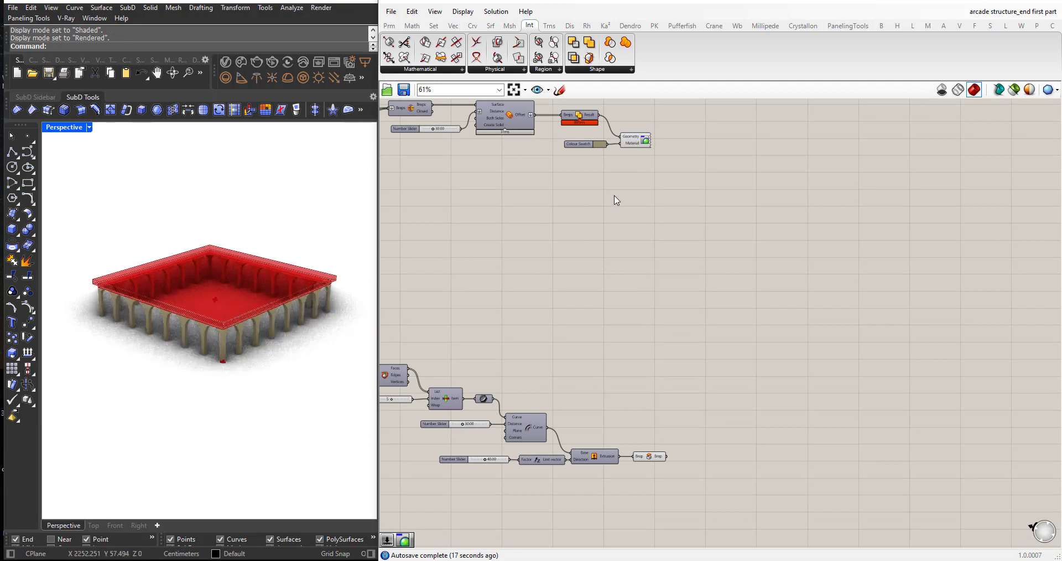
drag(668, 184, 577, 135)
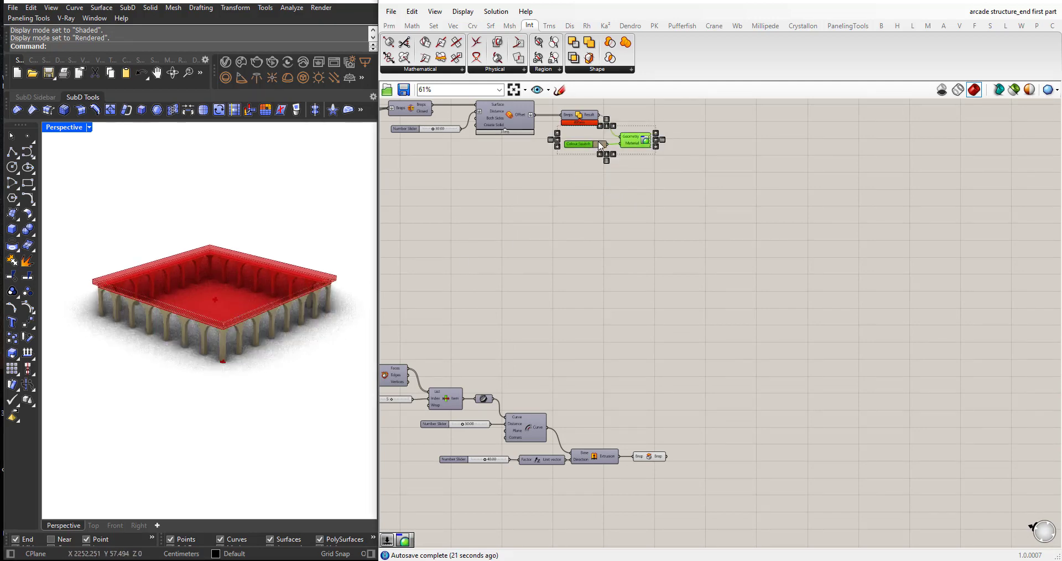
key(ctrl+v)
drag(636, 148, 721, 415)
click(714, 360)
scroll(529, 475, up, 1)
- Examine the rendered arches and select the first roof Extrusion component to identify its slab in the model
right_drag(236, 305, 237, 281)
scroll(233, 328, up, 6)
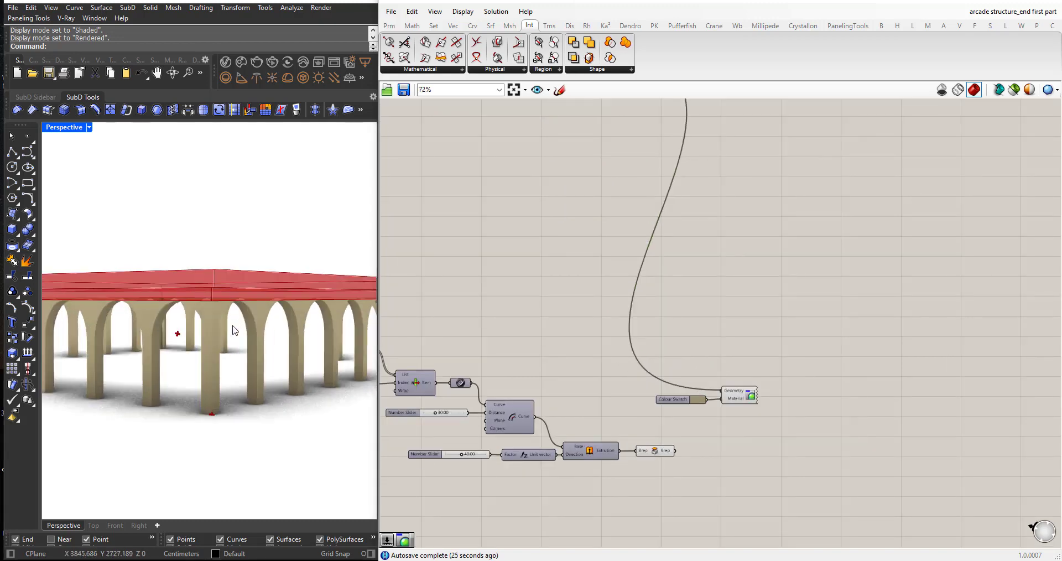
right_drag(233, 331, 235, 362)
click(655, 452)
click(671, 479)
scroll(686, 467, down, 3)
scroll(535, 439, up, 3)
scroll(535, 439, up, 2)
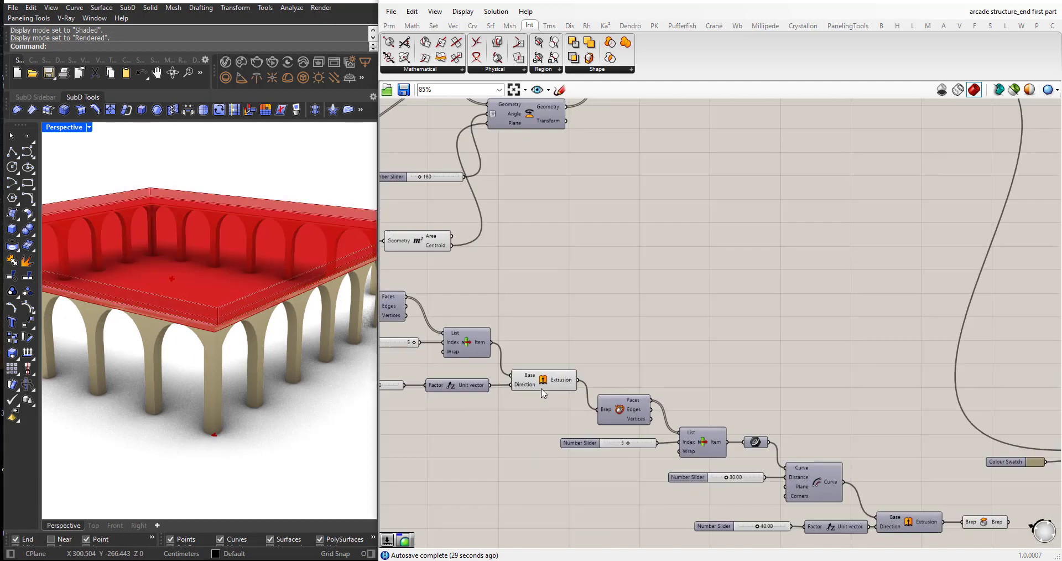
click(558, 385)
scroll(544, 358, down, 3)
scroll(548, 357, up, 2)
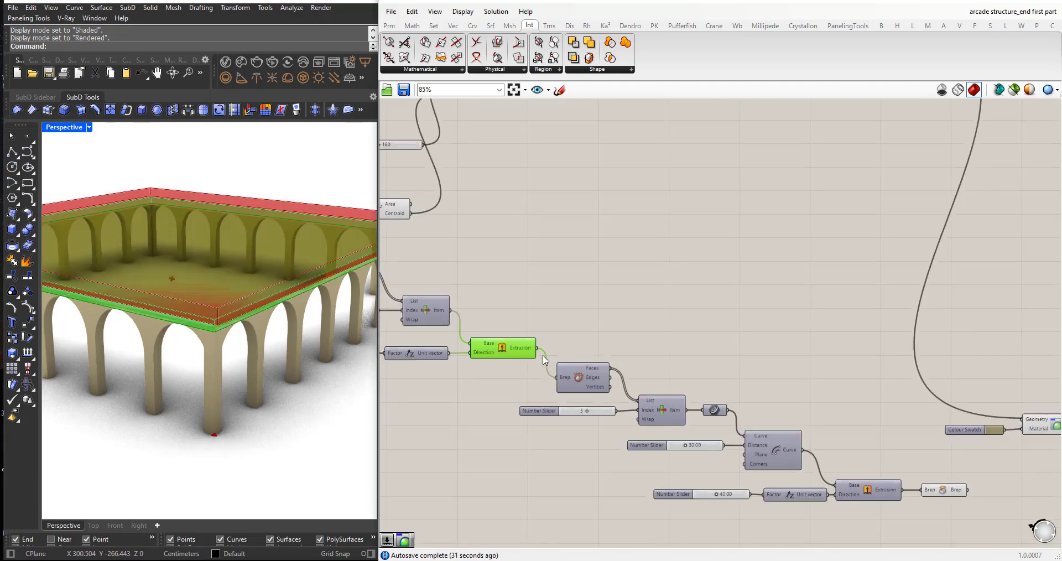
- Move the copied Custom Preview and Colour Swatch to a clear spot above the Cap Holes component
scroll(553, 357, down, 2)
scroll(586, 371, up, 2)
drag(1004, 427, 872, 374)
drag(939, 401, 878, 323)
click(713, 322)
- Connect the first roof Extrusion to the arches' Custom Preview Geometry input in addition to the Solid Union result
scroll(748, 359, down, 2)
scroll(740, 253, up, 2)
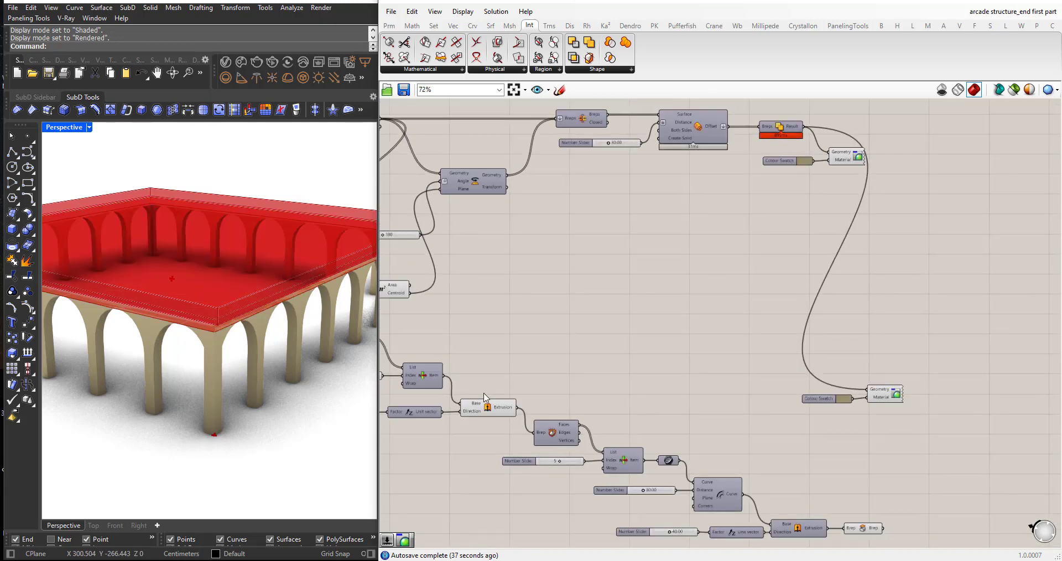
click(483, 406)
right_drag(245, 334, 238, 292)
scroll(247, 311, up, 2)
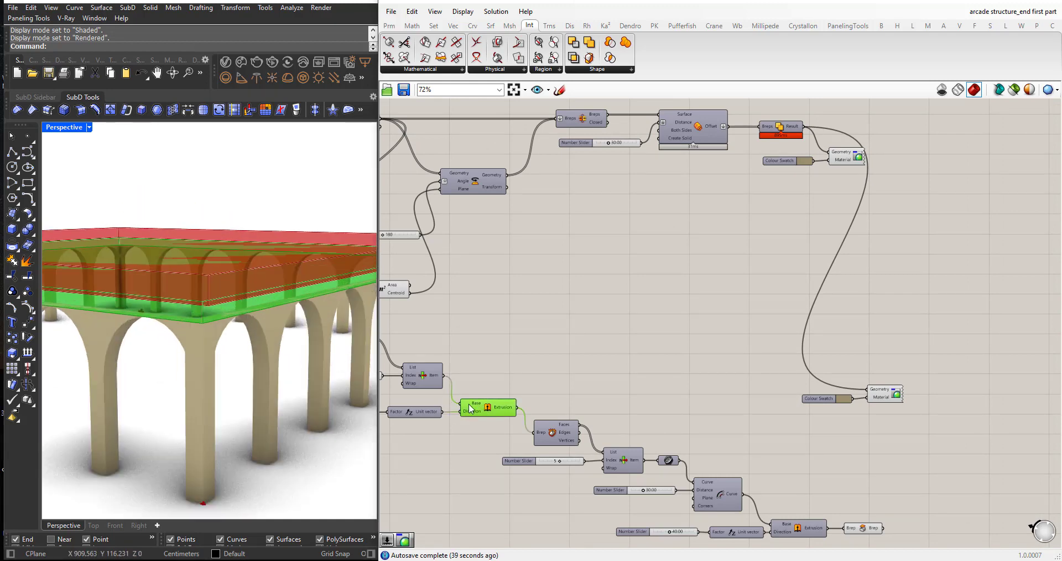
scroll(471, 402, down, 3)
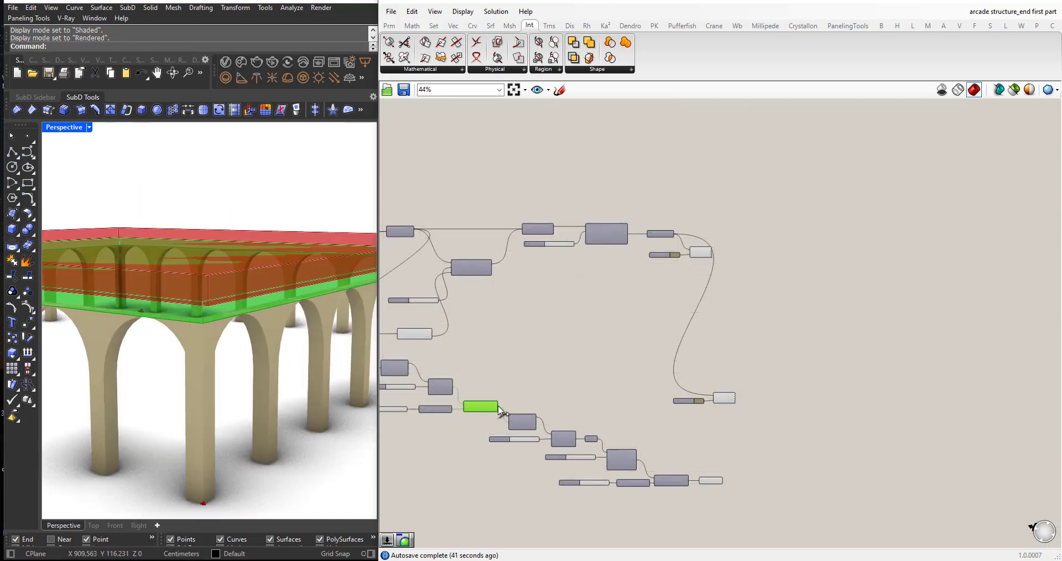
scroll(469, 413, up, 4)
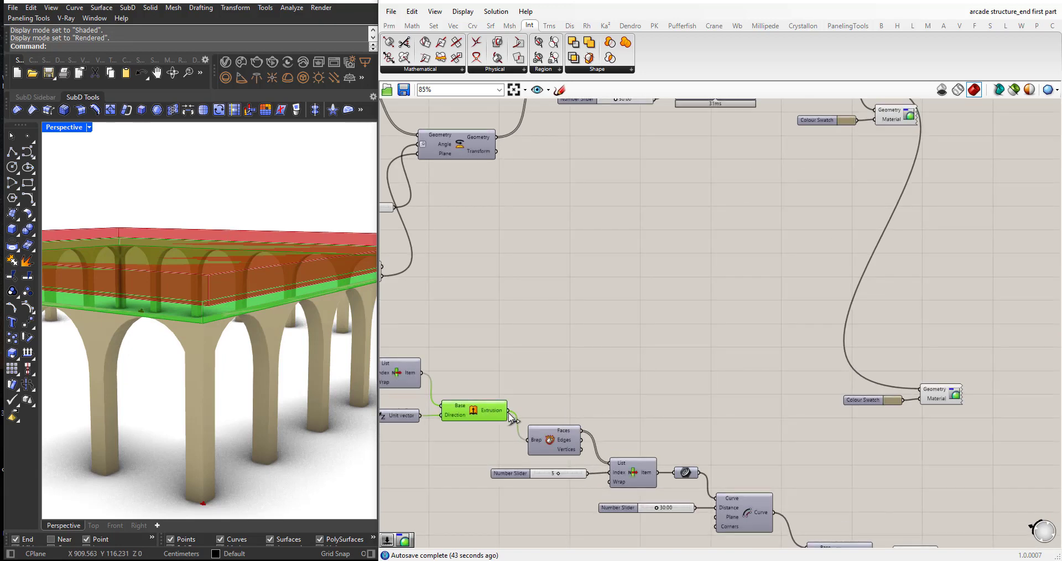
drag(508, 410, 873, 112)
click(633, 246)
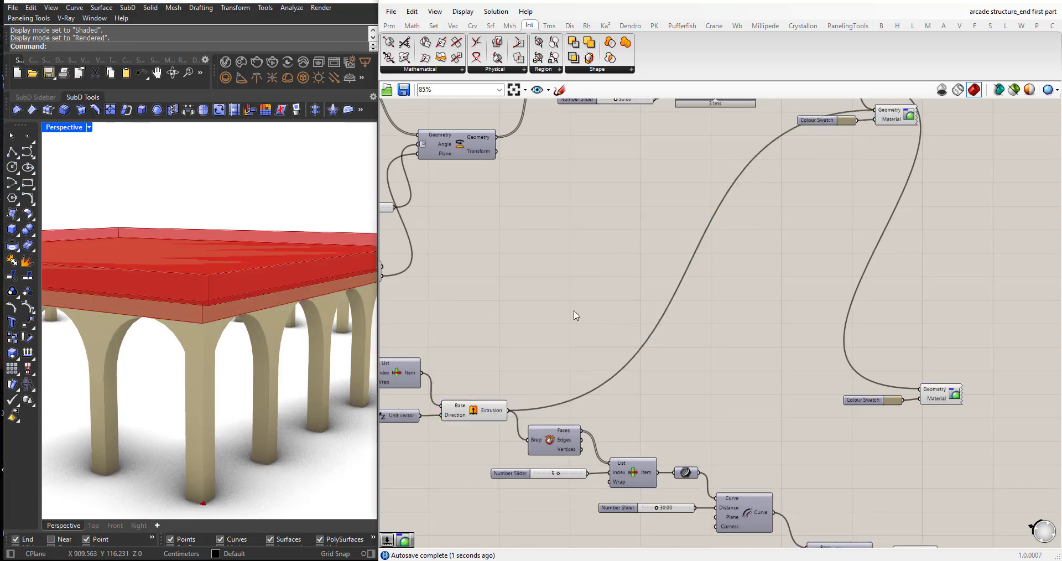
- Hide the preview of the first roof Extrusion component
scroll(576, 314, down, 1)
drag(503, 415, 483, 377)
middle_click(499, 387)
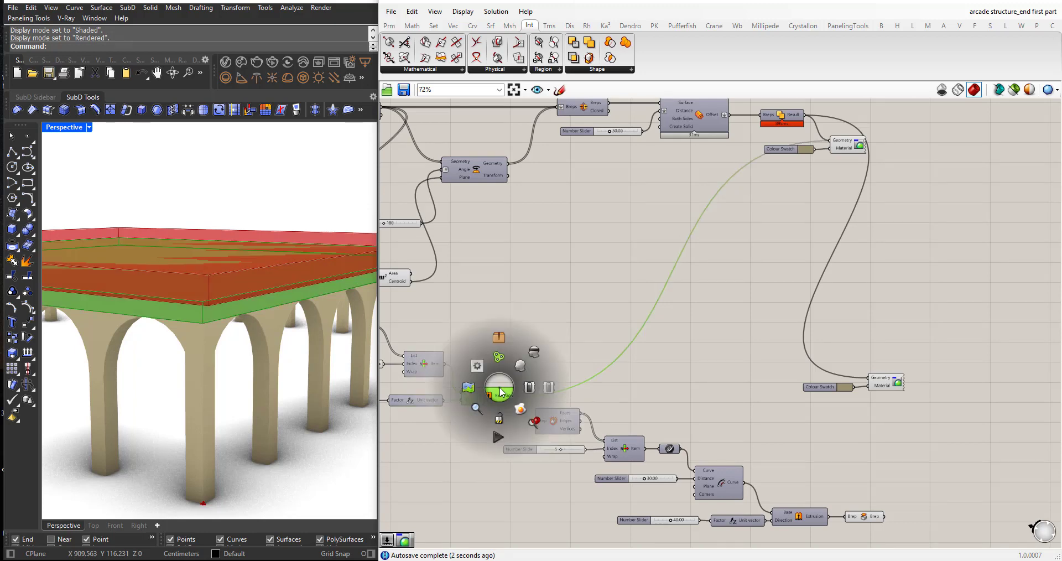
click(533, 351)
- Connect the Brep output of Cap Holes to the copied Custom Preview's Geometry input, replacing the Solid Union wire
scroll(536, 300, down, 4)
scroll(760, 339, up, 4)
drag(680, 379, 736, 449)
click(664, 507)
click(660, 478)
scroll(639, 373, down, 2)
right_drag(221, 310, 281, 356)
scroll(720, 446, up, 3)
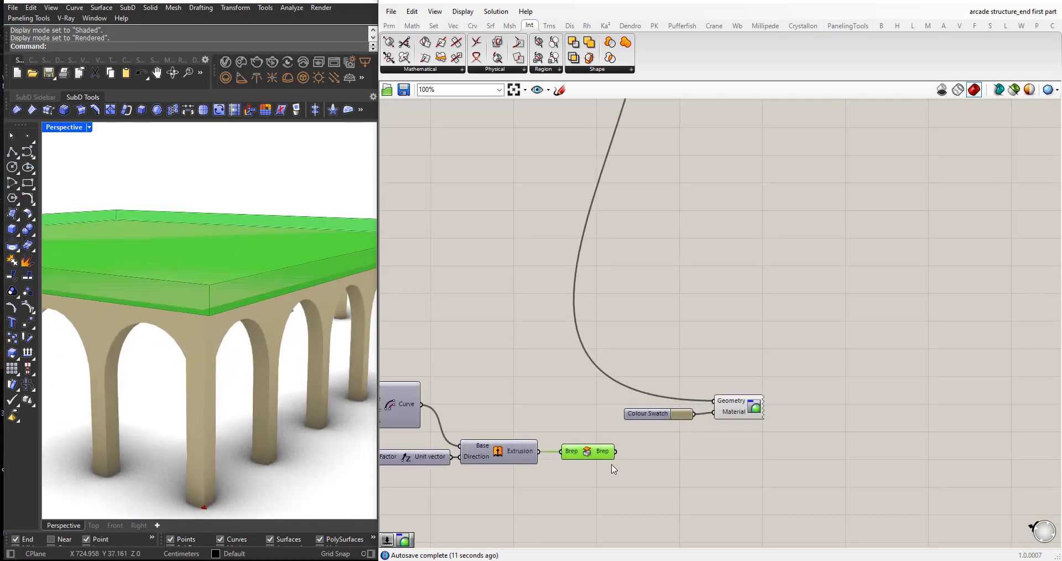
drag(718, 400, 717, 401)
drag(761, 453, 632, 389)
- Hide the previews of the final roof Extrusion and Cap Holes, and move the copied preview and swatch next to them
scroll(691, 393, down, 3)
drag(624, 464, 587, 400)
middle_click(602, 404)
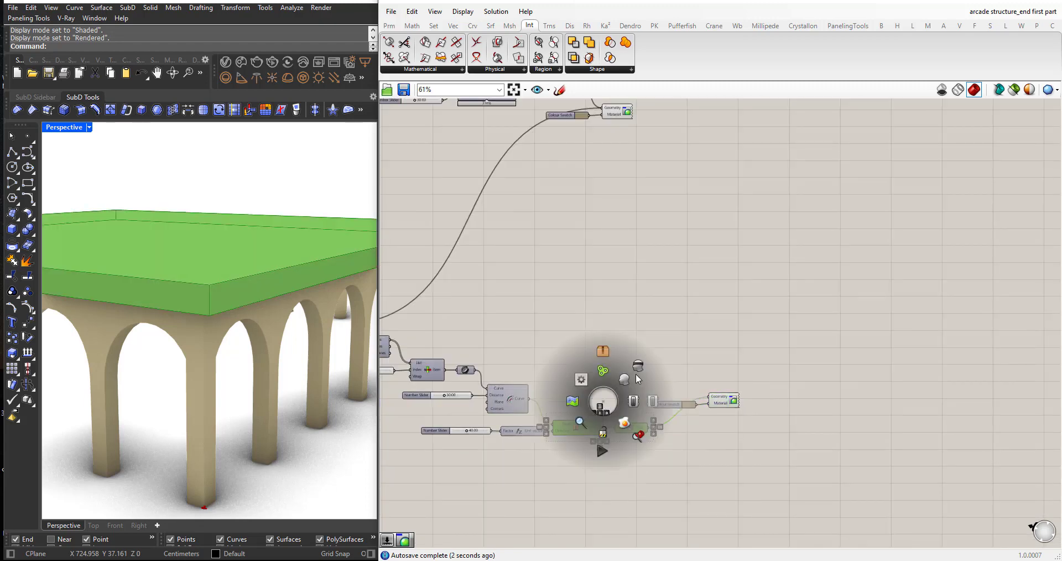
click(638, 357)
drag(742, 422, 685, 464)
click(664, 473)
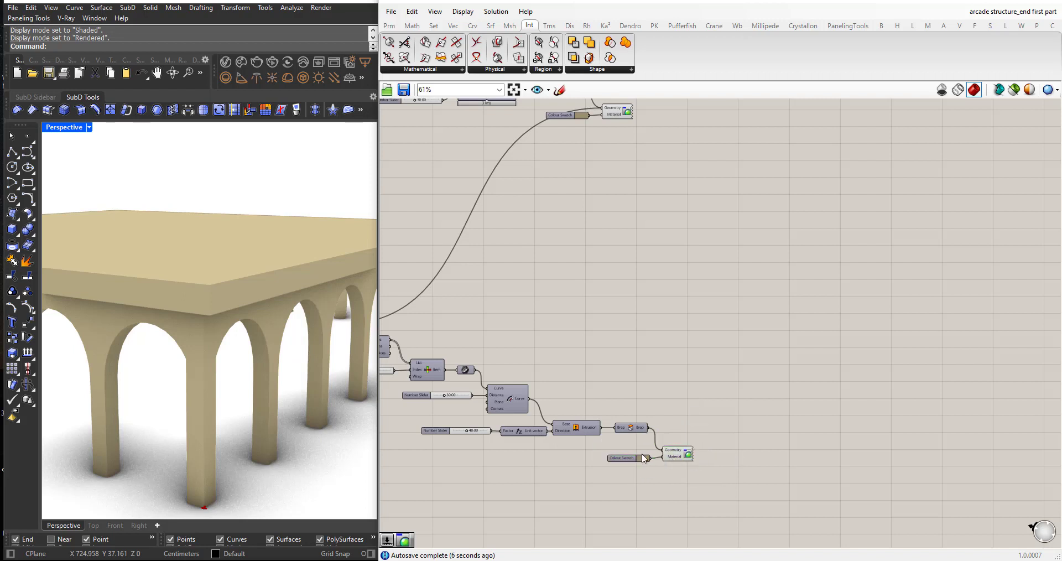
- Set the roof's swatch to a muted green with hue 159°, saturation 41 and value 43
click(644, 459)
drag(708, 447, 685, 427)
drag(678, 493, 696, 496)
drag(704, 452, 703, 440)
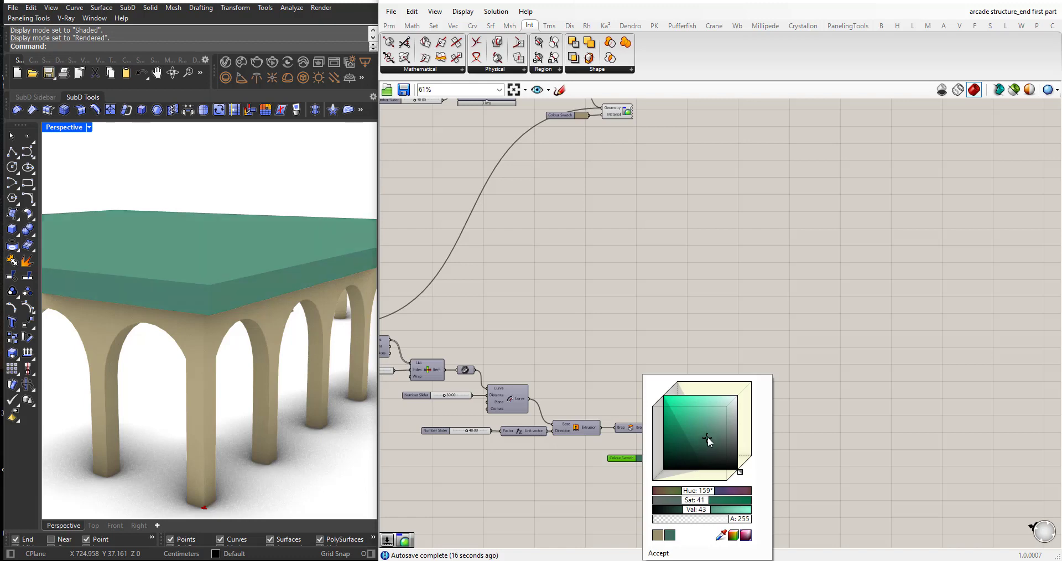
click(655, 555)
- Set the slider driving the Length of the first vertical line to 352.12 to change the arcade's height
scroll(264, 368, down, 5)
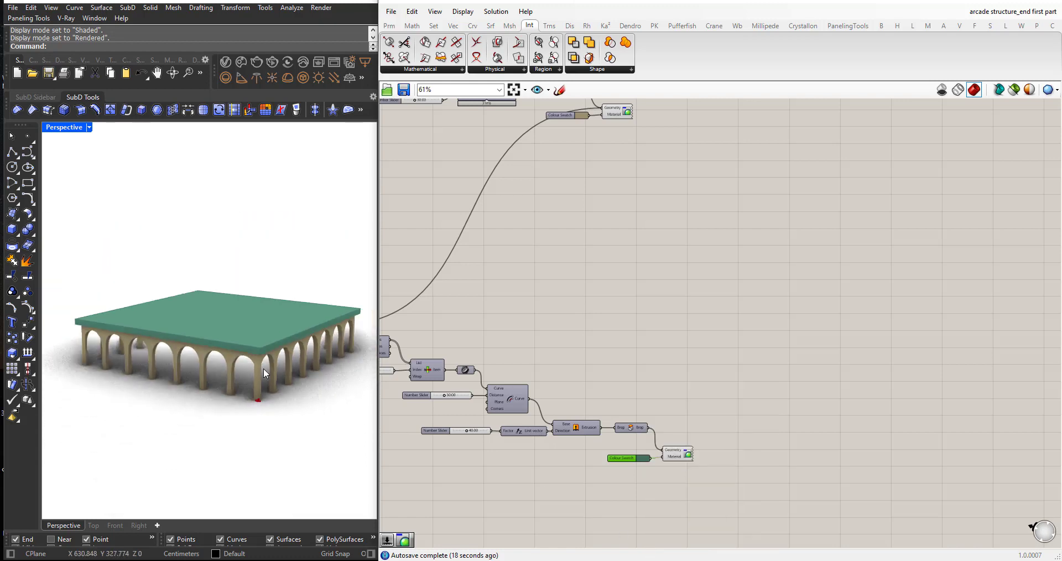
right_drag(263, 367, 267, 379)
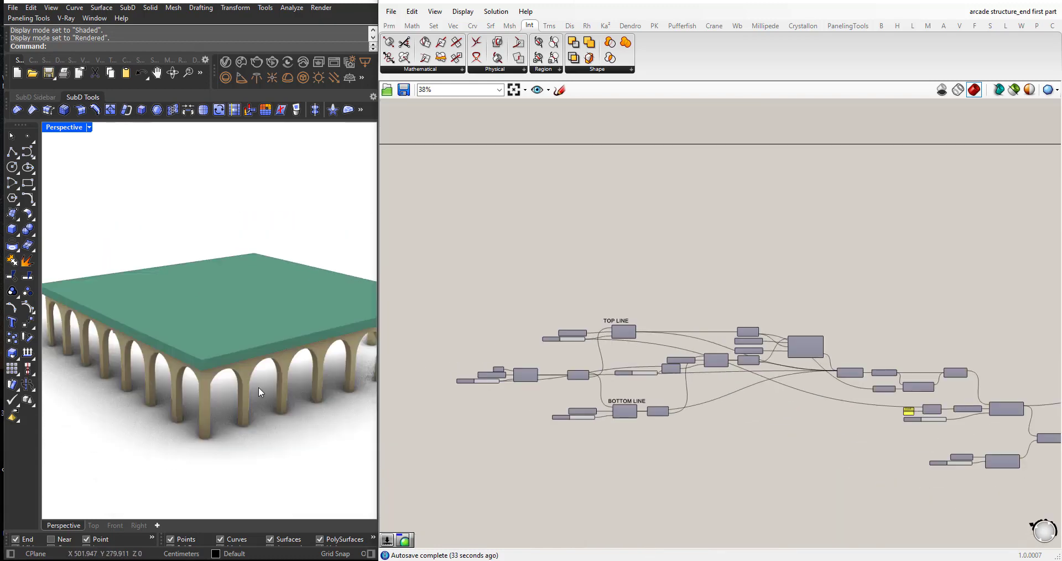
right_drag(258, 386, 264, 394)
scroll(263, 370, up, 6)
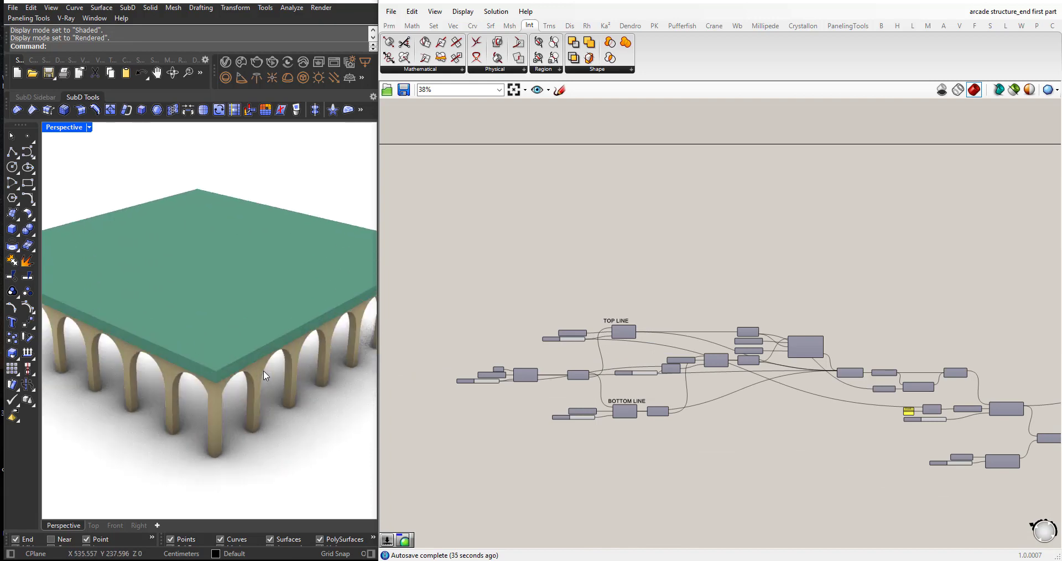
scroll(263, 369, down, 1)
mouse_move(260, 357)
right_down()
mouse_move(308, 346)
mouse_move(249, 372)
right_up()
scroll(508, 381, up, 6)
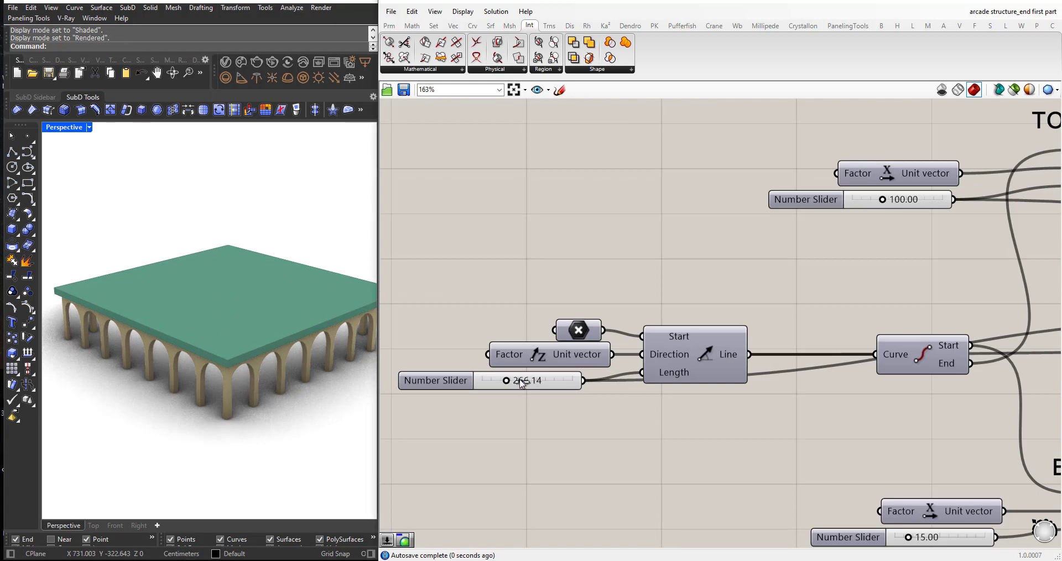
drag(532, 381, 235, 375)
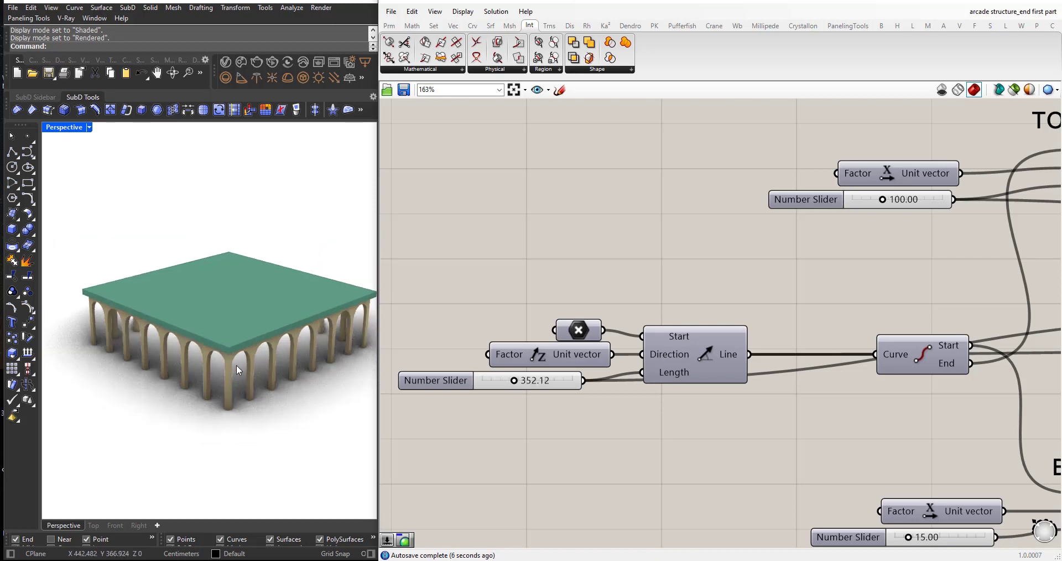
- Examine the taller arcade from low and high viewpoints and look over the TOP LINE and BOTTOM LINE components
right_drag(236, 366, 246, 347)
scroll(245, 347, up, 5)
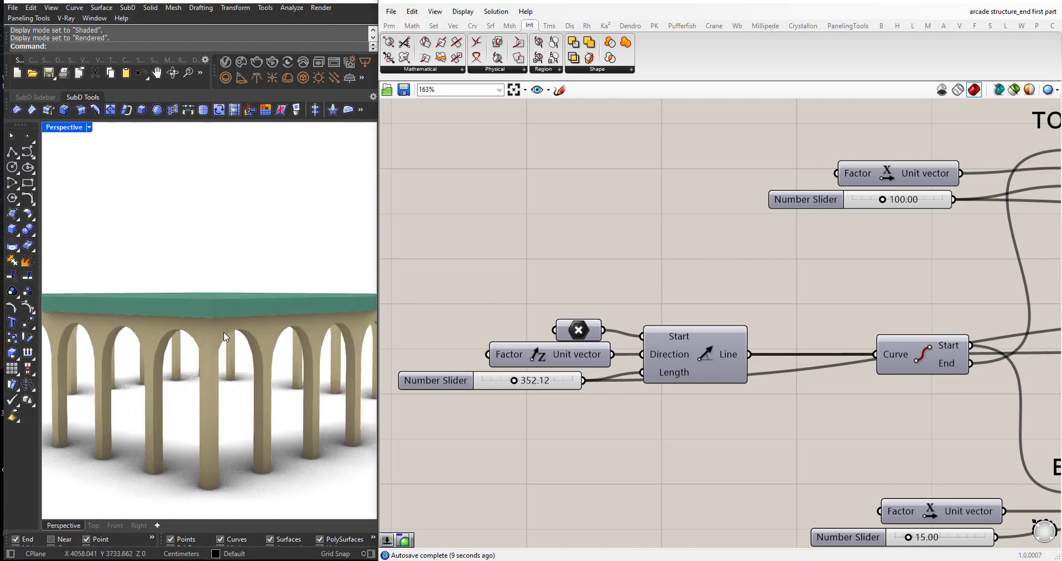
right_drag(216, 314, 221, 354)
scroll(247, 286, down, 3)
scroll(240, 354, down, 6)
scroll(260, 338, up, 3)
scroll(197, 305, up, 3)
scroll(224, 319, down, 5)
scroll(573, 406, down, 8)
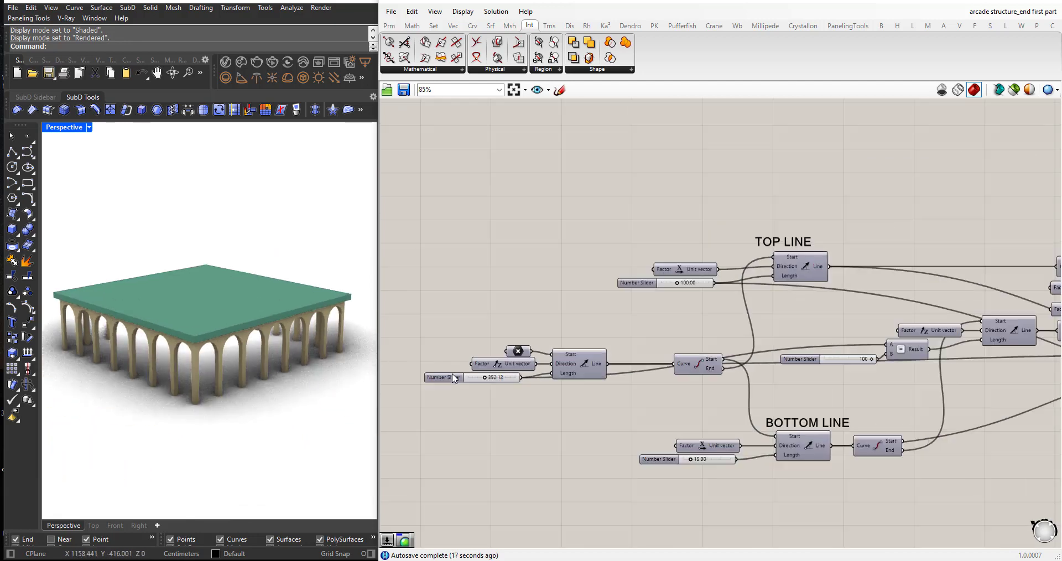
scroll(609, 413, up, 5)
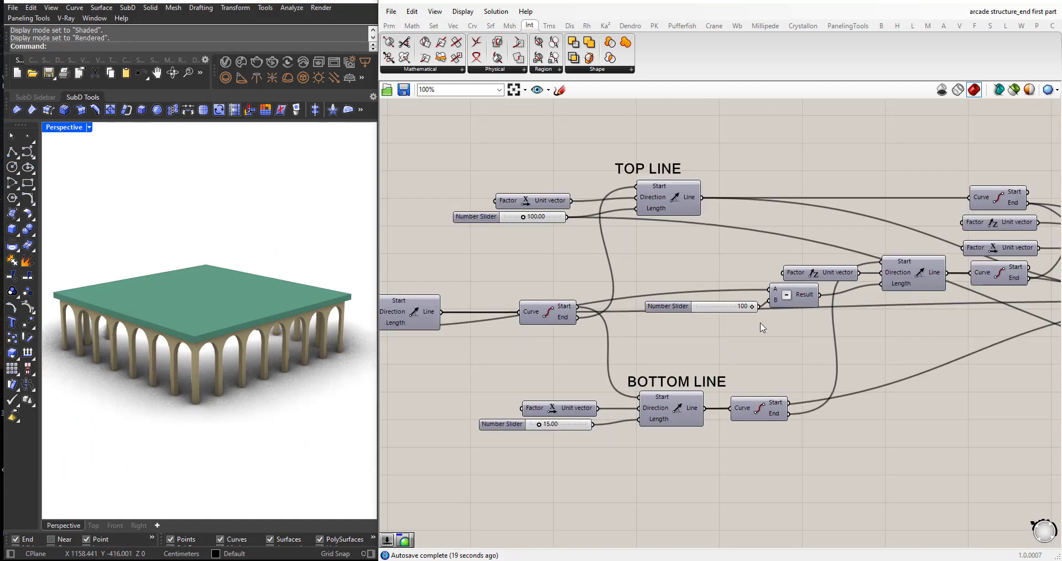
scroll(618, 383, down, 3)
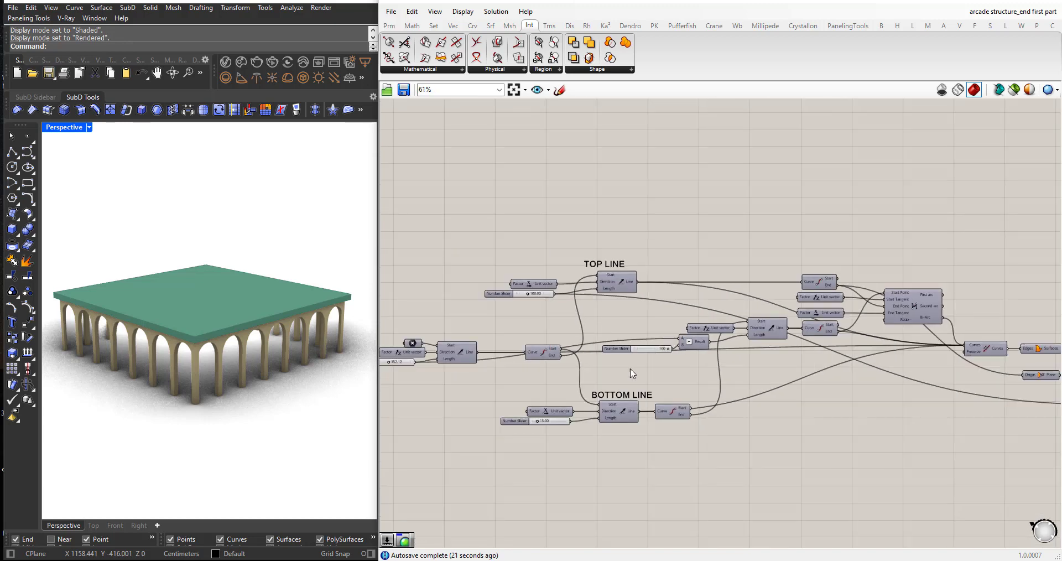
scroll(618, 383, up, 4)
scroll(609, 410, up, 2)
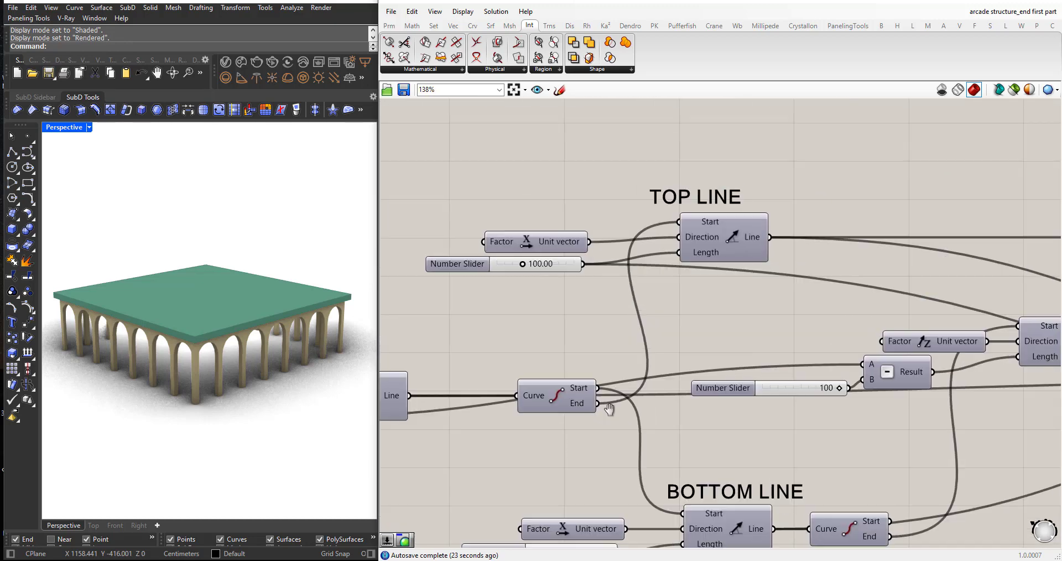
- Try the slider driving the TOP LINE's Length at 165.22, and settle on a value of 123.96
scroll(516, 247, up, 3)
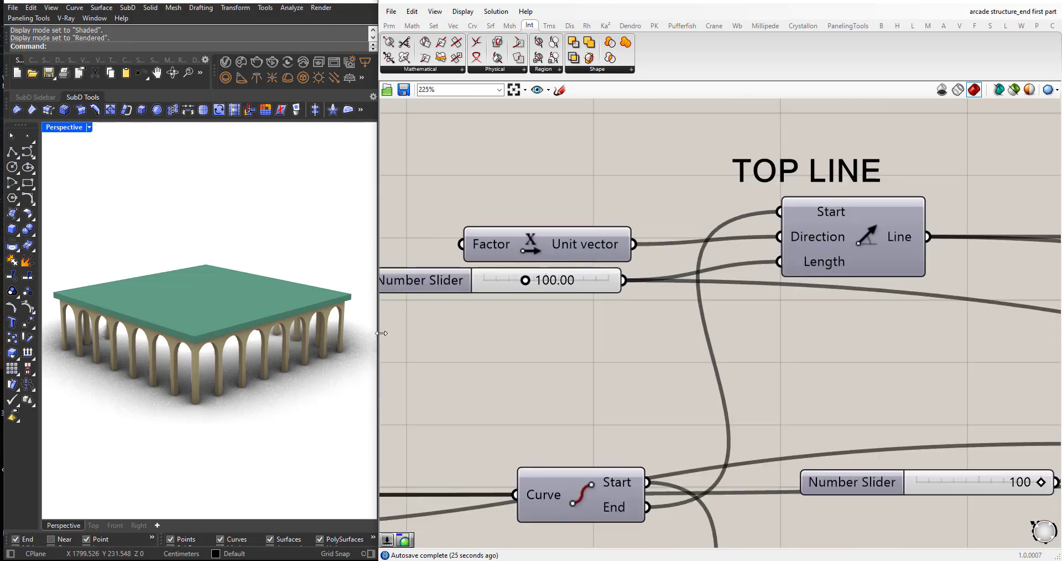
drag(533, 284, 550, 281)
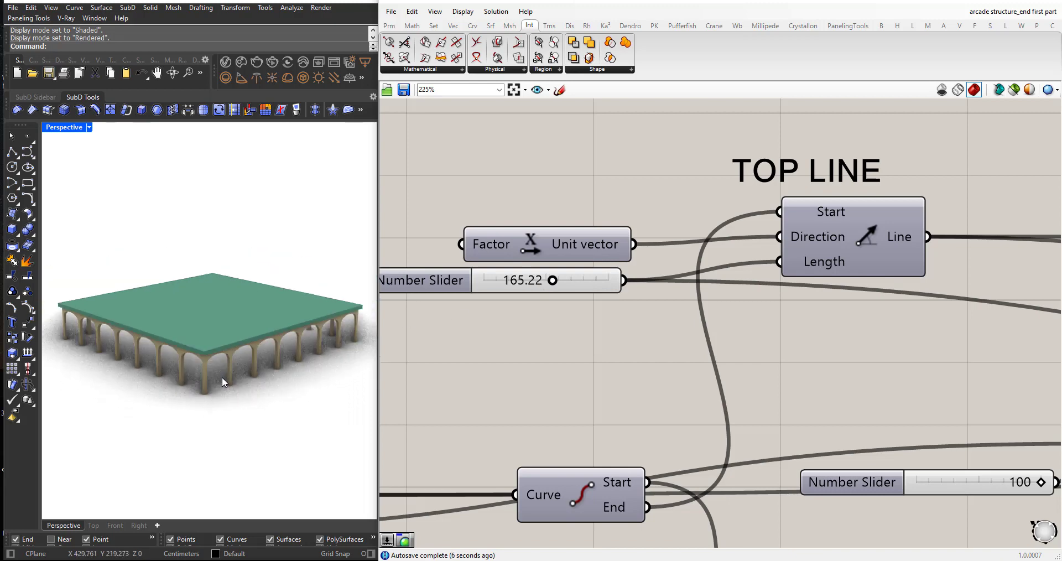
mouse_move(222, 377)
right_down()
mouse_move(188, 354)
mouse_move(208, 352)
mouse_move(196, 354)
mouse_move(211, 364)
right_up()
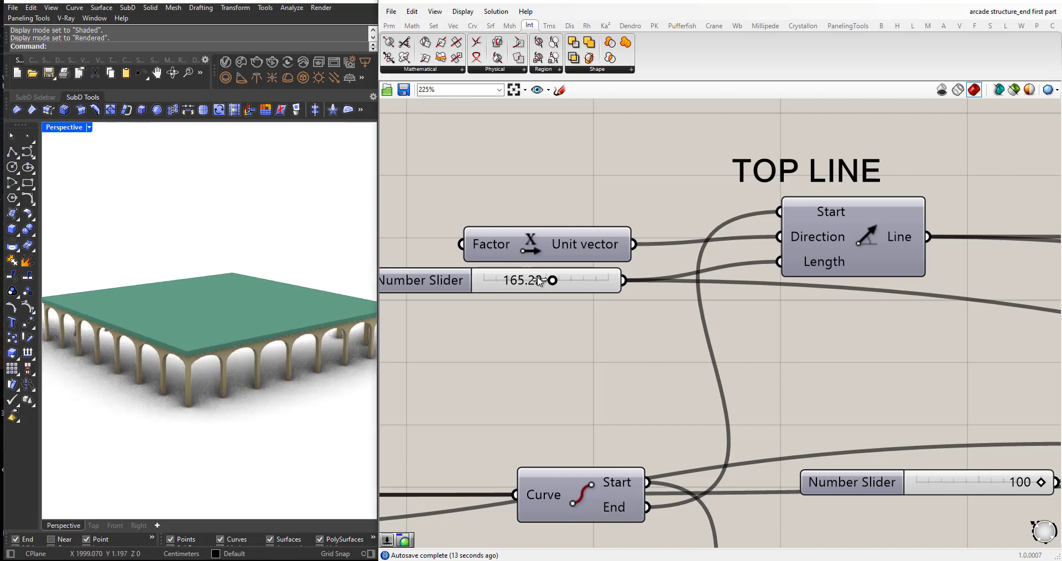
drag(532, 281, 535, 281)
scroll(531, 320, down, 5)
- Set the slider driving the BOTTOM LINE's Length to 16.51 to thicken the column bases
scroll(530, 423, up, 6)
scroll(218, 410, up, 5)
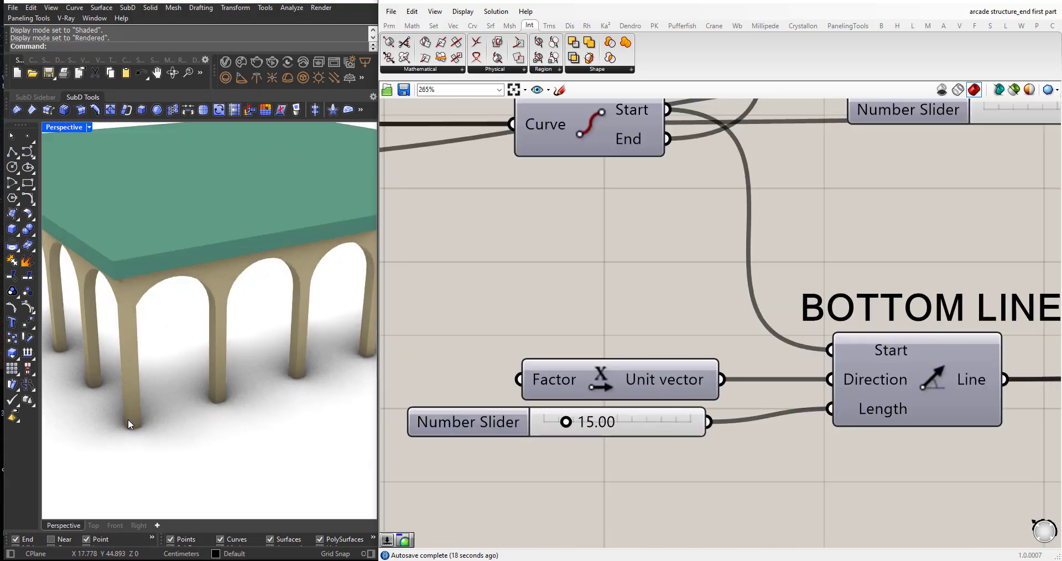
right_drag(153, 391, 171, 349)
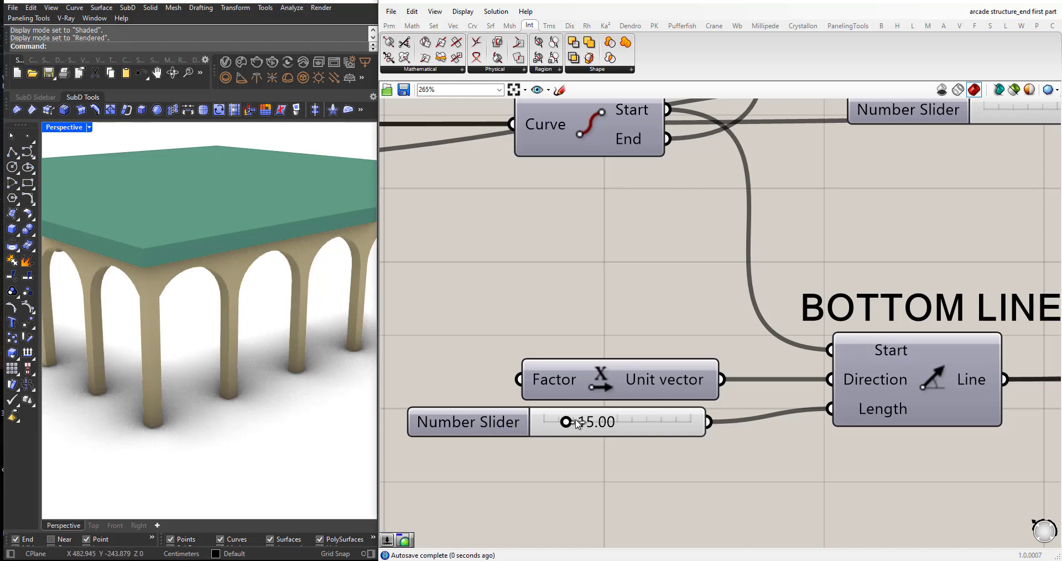
drag(577, 420, 556, 430)
- Set the slider feeding input B of the Subtraction component to 73
scroll(556, 430, down, 5)
scroll(735, 330, up, 3)
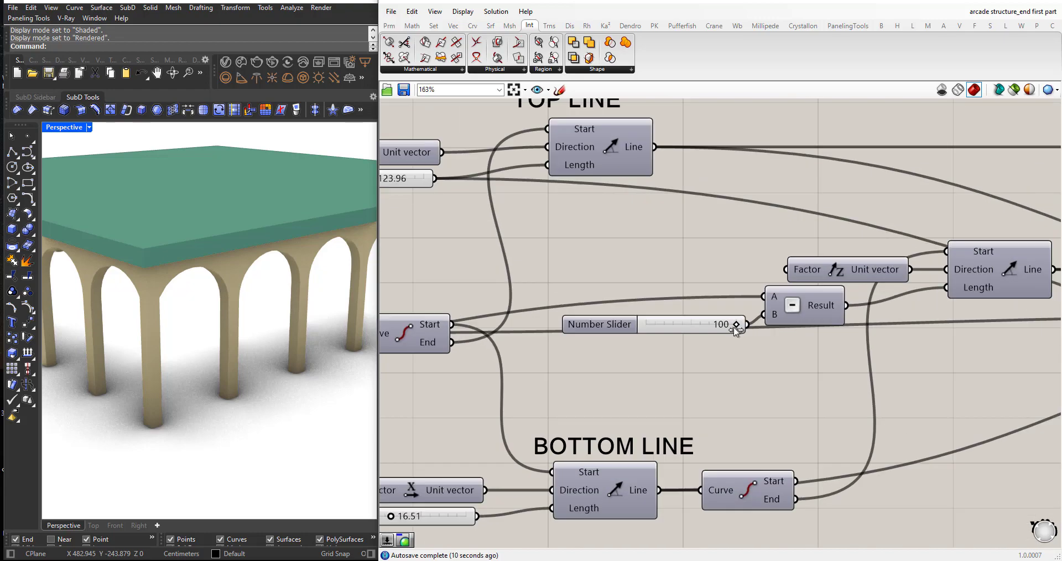
scroll(735, 330, down, 3)
mouse_move(253, 364)
right_down()
mouse_move(213, 360)
mouse_move(248, 358)
right_up()
scroll(437, 351, down, 3)
scroll(514, 357, up, 5)
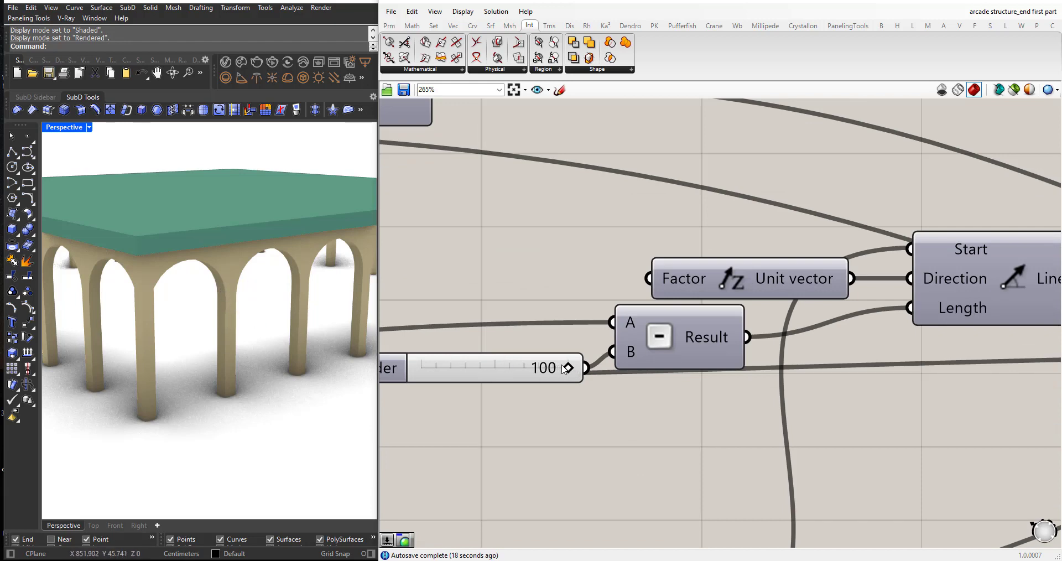
drag(548, 367, 530, 367)
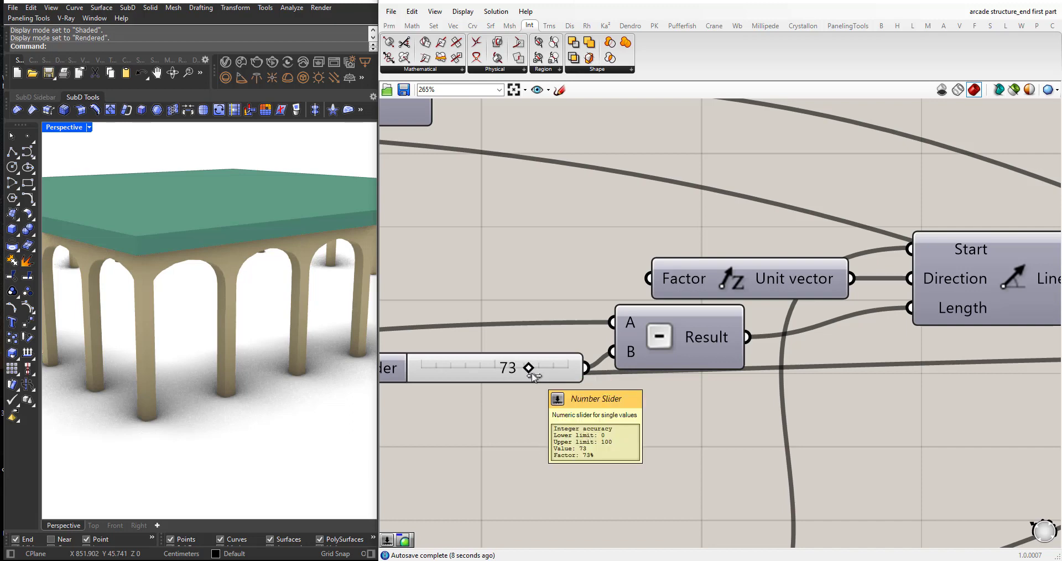
- Set the slider driving the linear array's Count to 12
scroll(483, 391, down, 3)
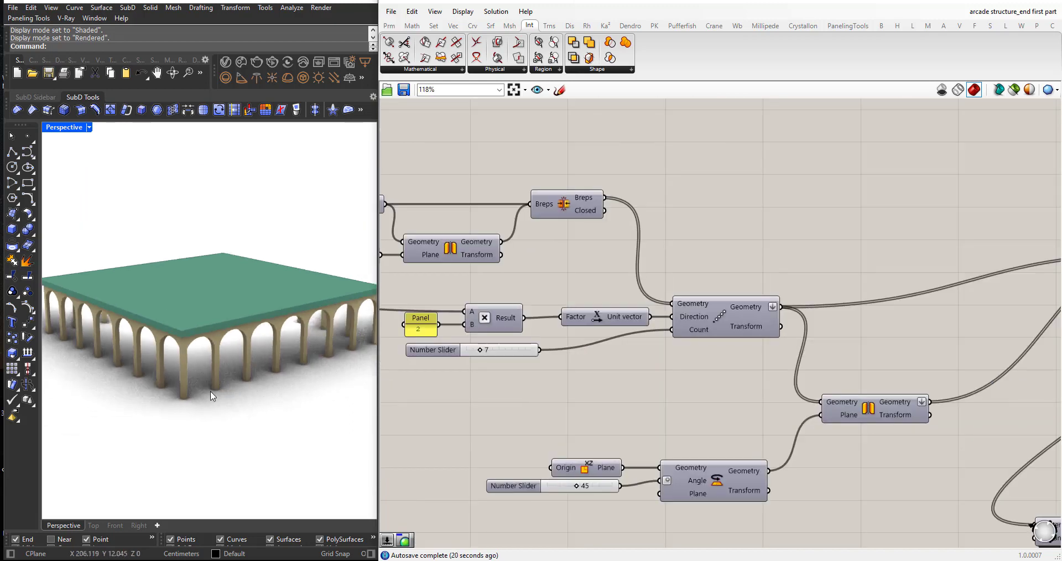
scroll(226, 405, down, 3)
scroll(200, 385, up, 2)
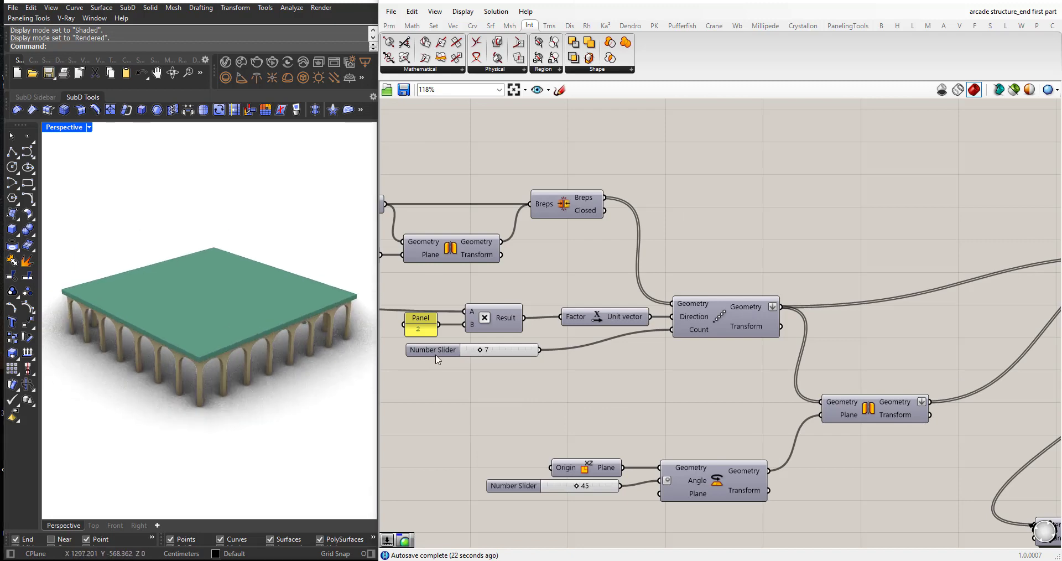
scroll(438, 355, up, 2)
right_drag(250, 362, 241, 349)
scroll(287, 356, down, 2)
scroll(294, 357, up, 2)
scroll(481, 363, up, 2)
double_click(509, 347)
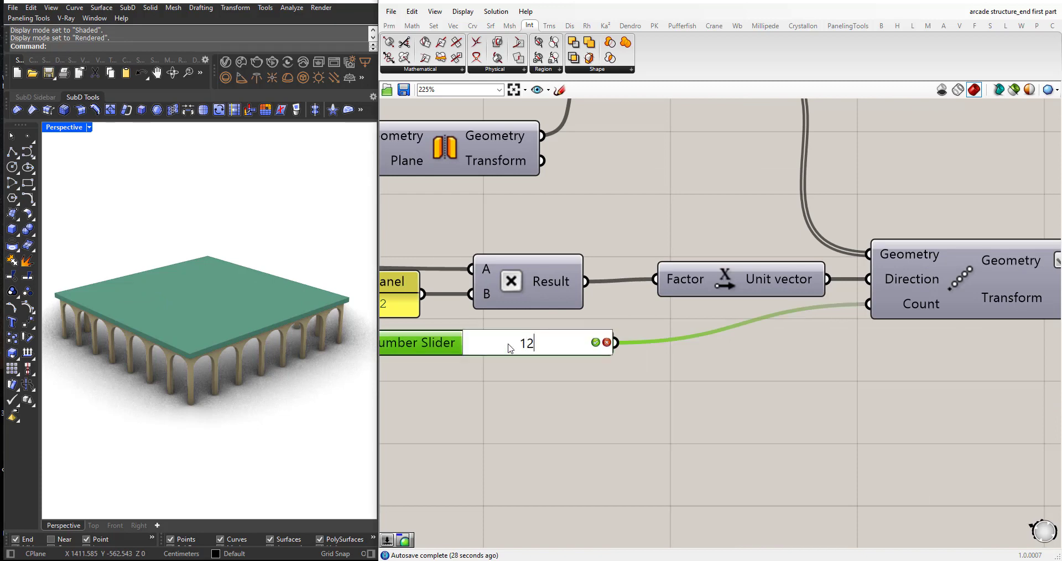
key(Return)
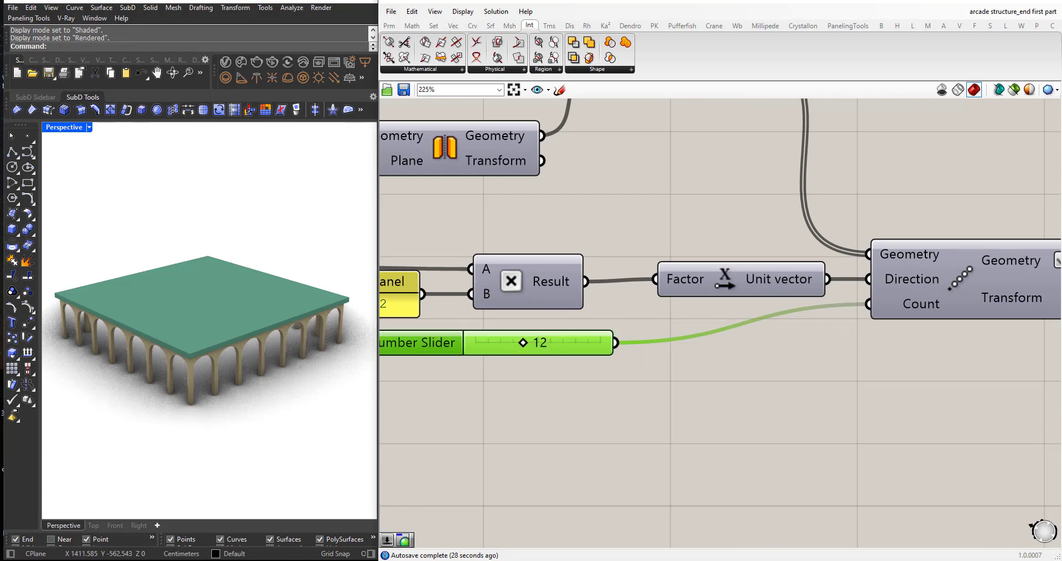
- View the enlarged arcade and raise the linear array's Count slider to 16
scroll(205, 347, down, 4)
right_drag(204, 346, 201, 341)
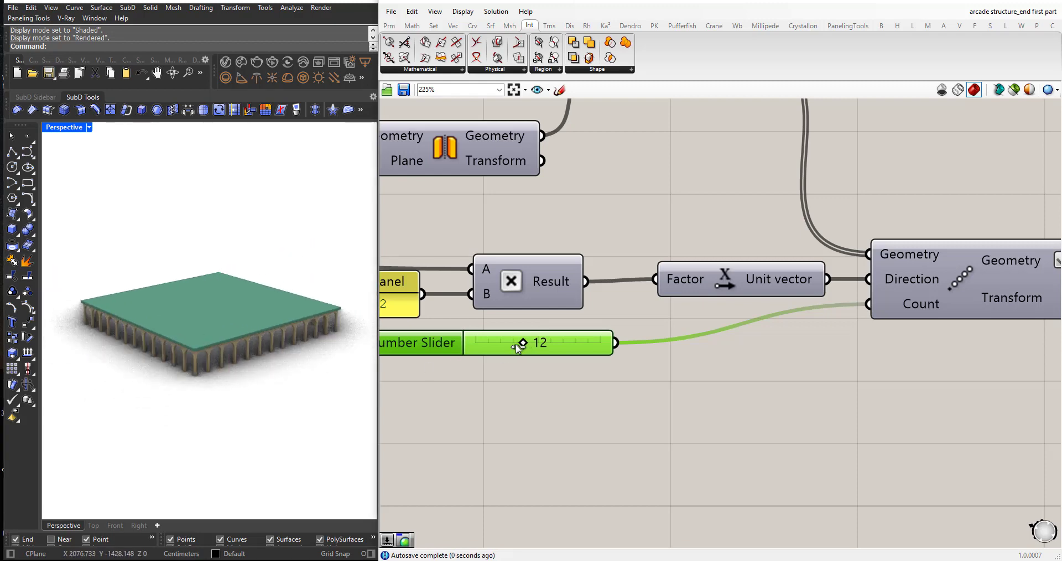
drag(511, 344, 543, 344)
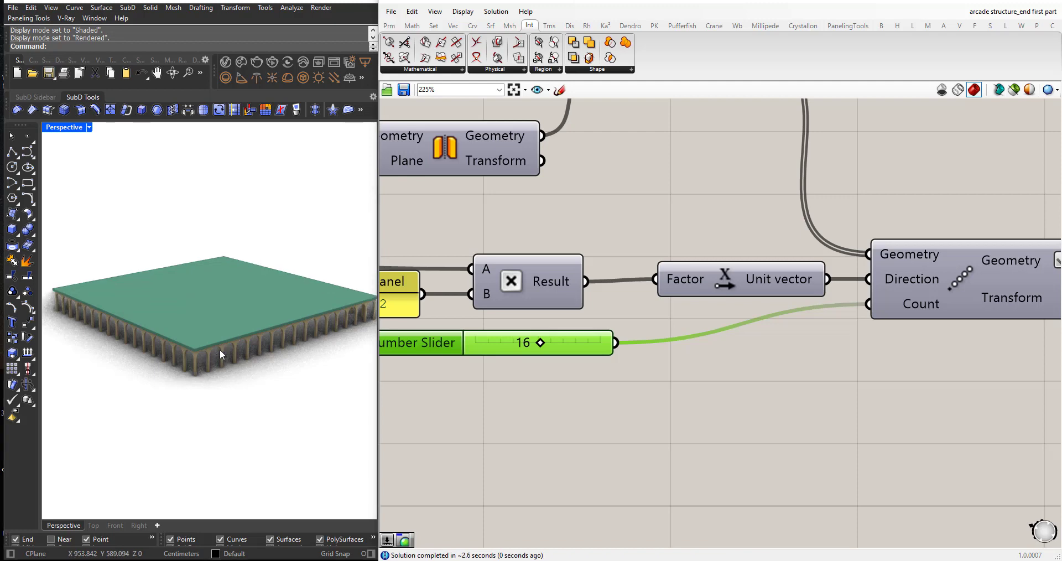
mouse_move(220, 350)
right_down()
mouse_move(221, 333)
mouse_move(223, 344)
right_up()
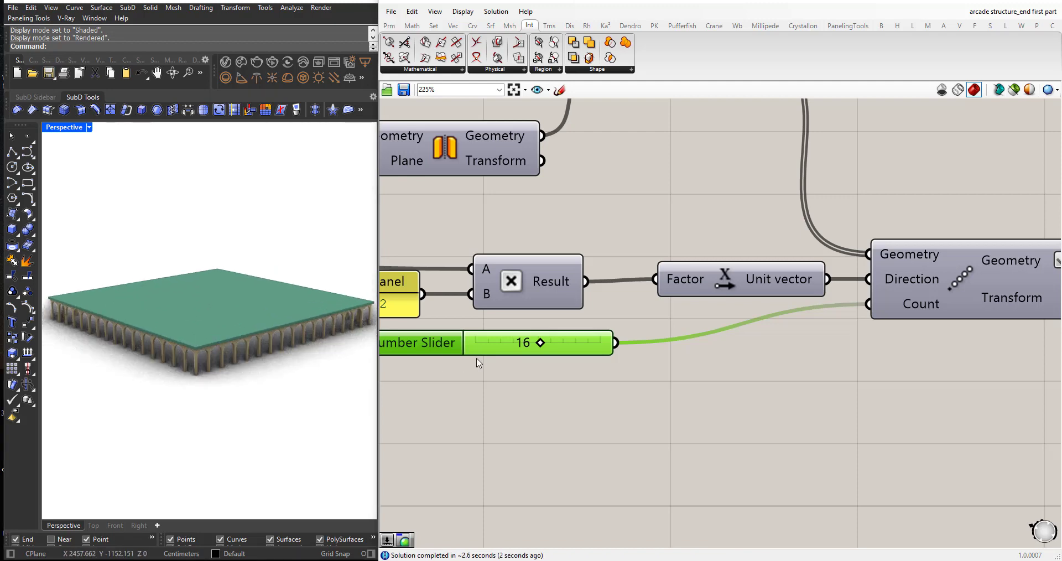
- Reduce the linear array's Count to 6 and view the smaller arcade
double_click(513, 345)
text(6)
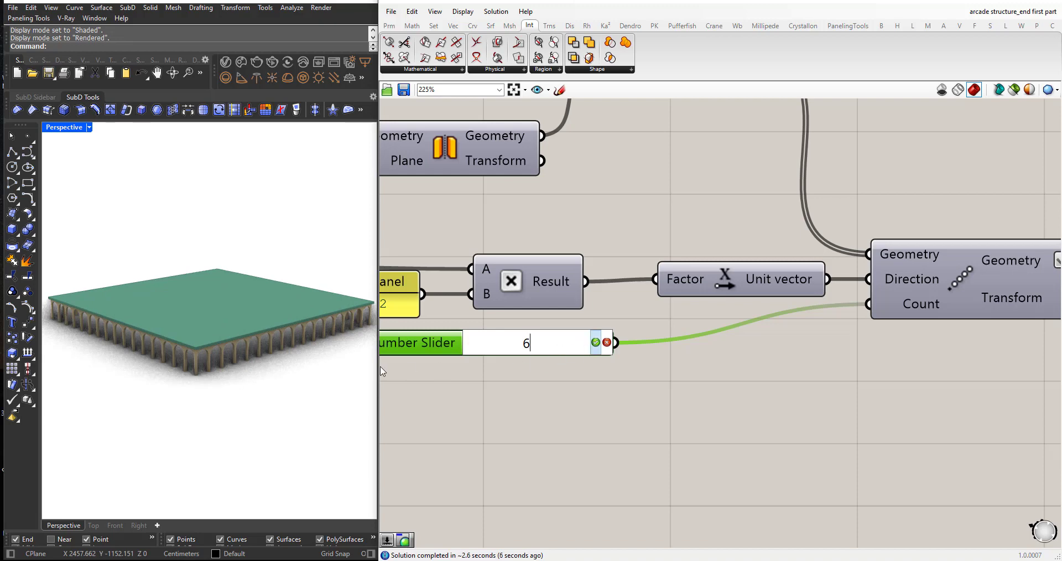
key(Return)
scroll(158, 344, up, 4)
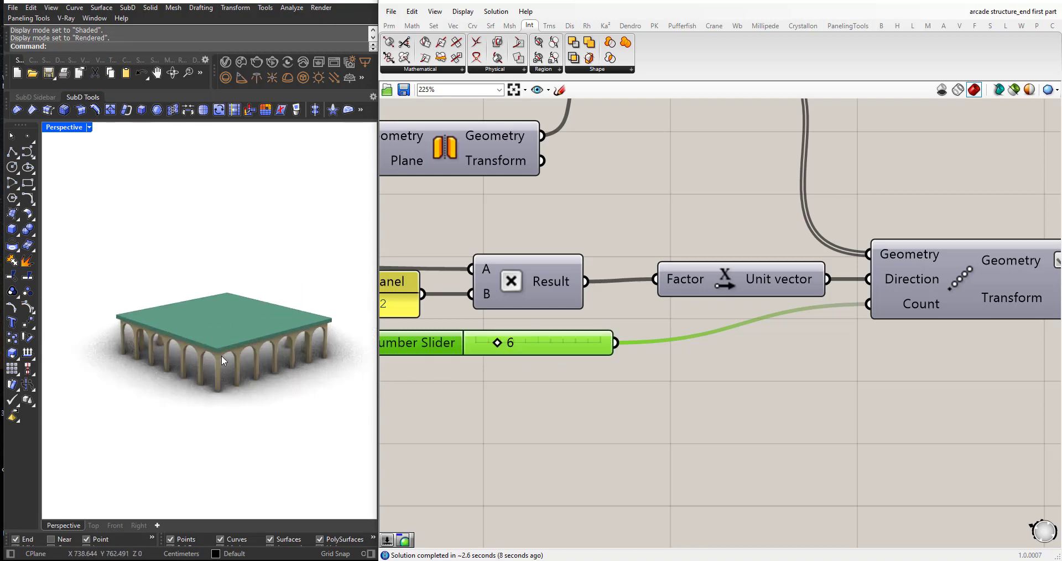
right_drag(221, 355, 212, 367)
- Set the roof slab's Unit Z factor to 31 and the Distance of its Offset Curve to 41
scroll(478, 324, down, 5)
scroll(489, 340, down, 3)
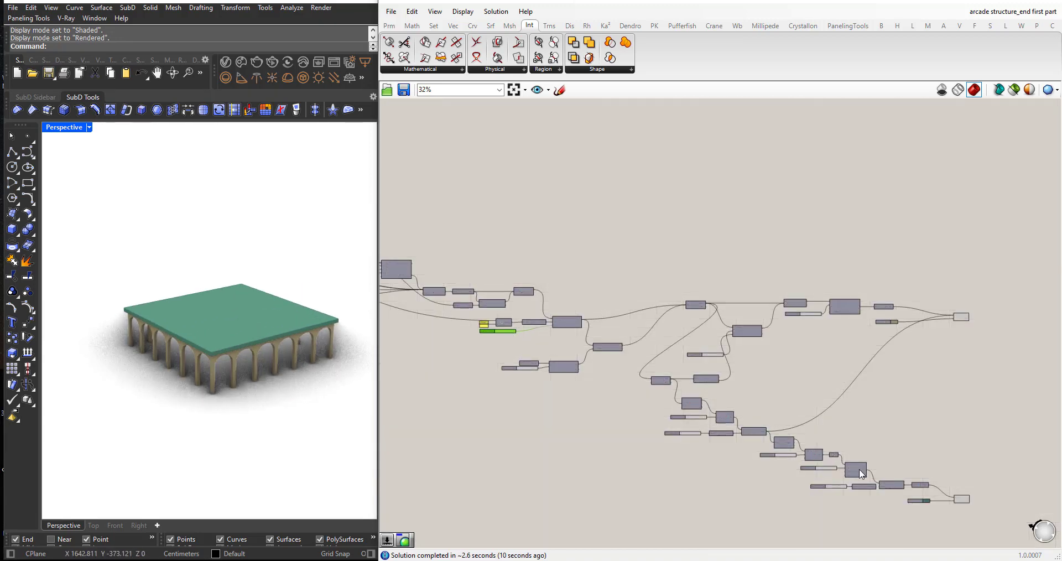
scroll(875, 474, up, 5)
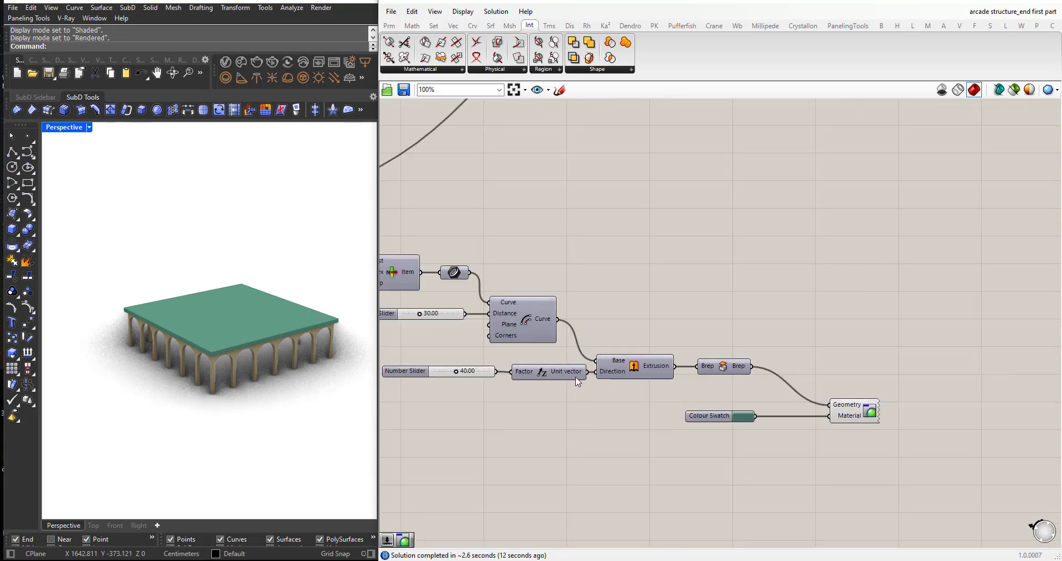
right_drag(542, 382, 651, 393)
scroll(224, 357, up, 5)
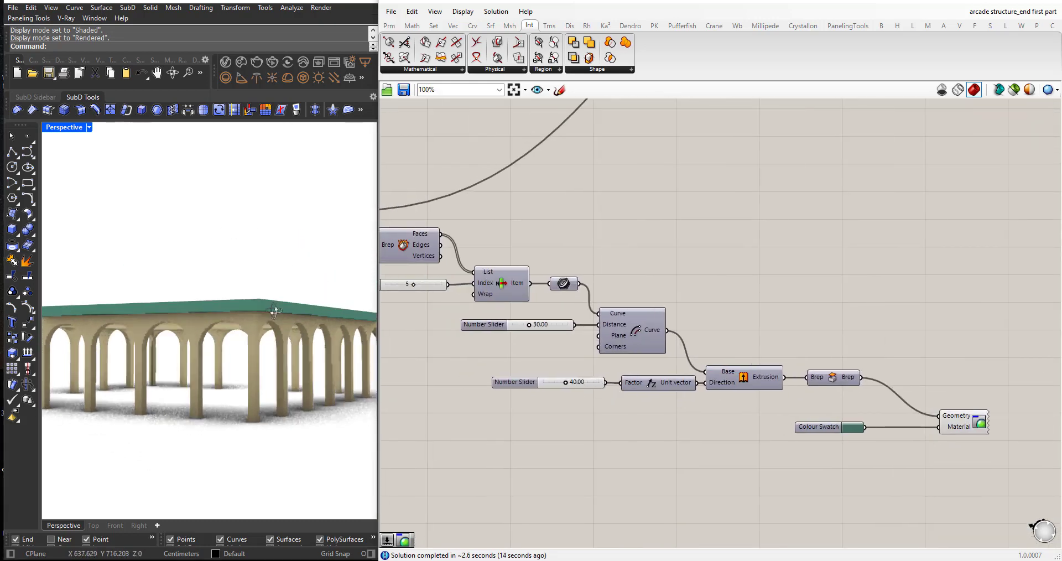
scroll(280, 309, up, 5)
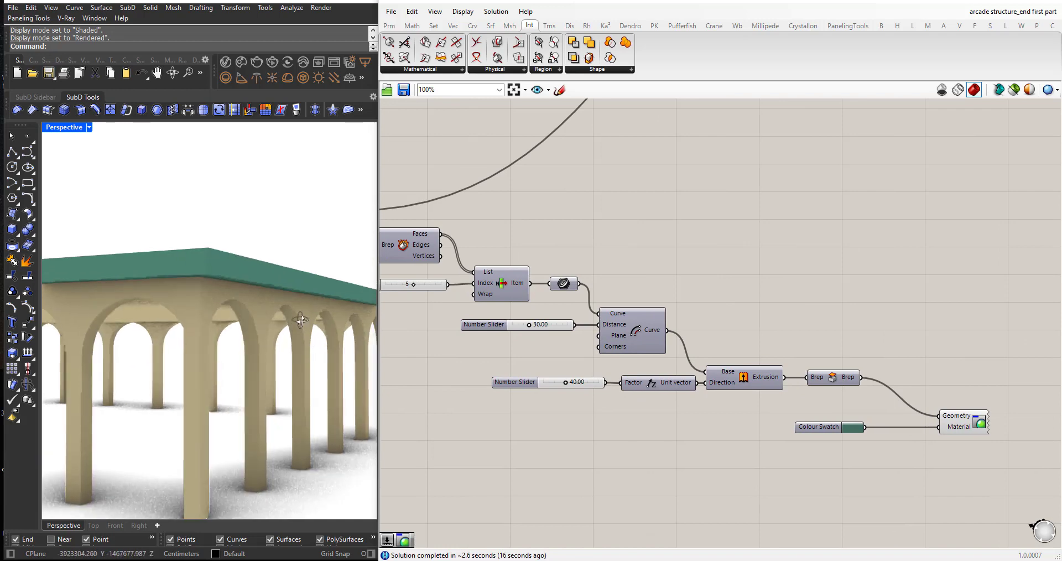
right_drag(301, 320, 390, 372)
mouse_move(565, 384)
mouse_down()
mouse_move(583, 383)
mouse_move(561, 383)
mouse_up()
right_drag(521, 343, 599, 385)
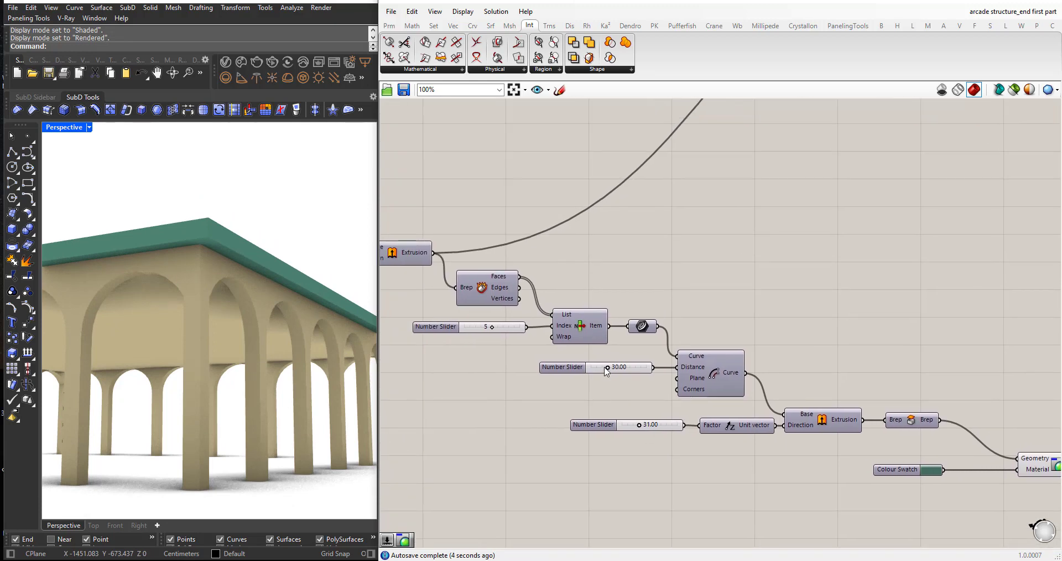
mouse_move(610, 370)
mouse_down()
mouse_move(601, 367)
mouse_move(615, 362)
mouse_up()
- Try the Unit Z factor of the Extrusion above the arches at 49.55, and settle on 38.5
right_drag(502, 365, 799, 456)
scroll(693, 425, down, 1)
scroll(693, 425, down, 1)
scroll(569, 360, up, 3)
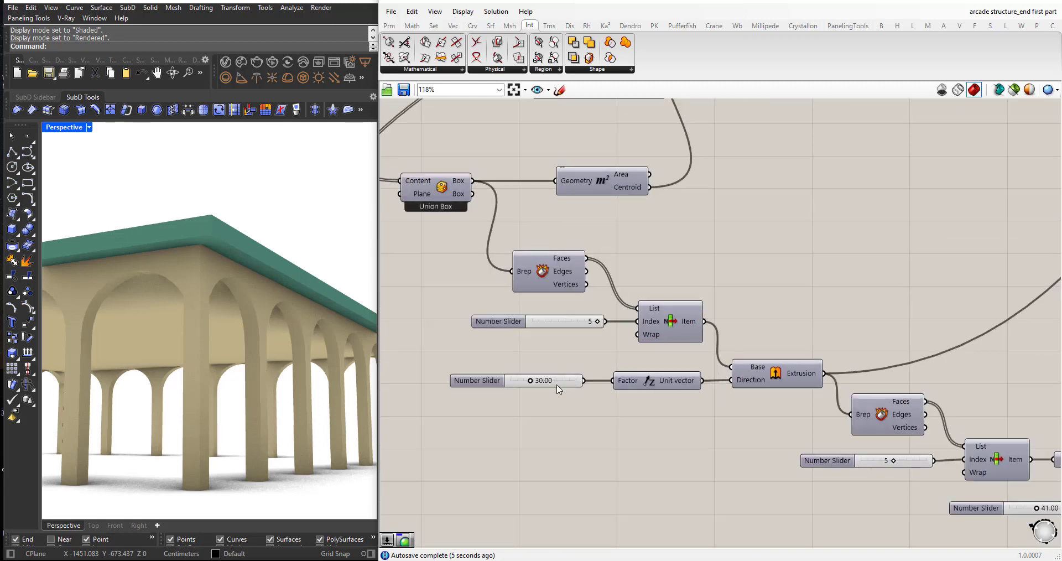
drag(533, 382, 543, 381)
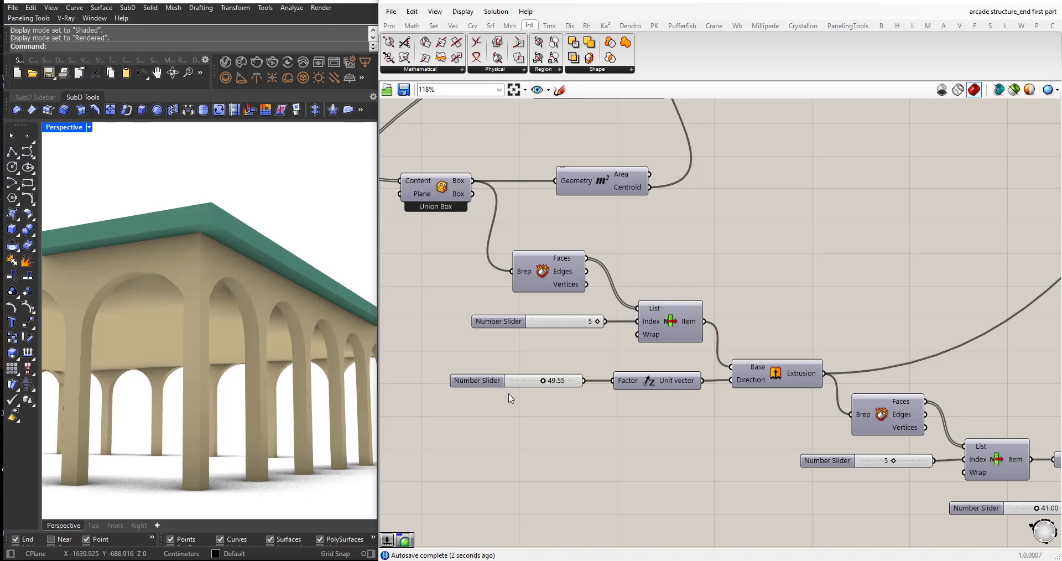
mouse_move(543, 381)
mouse_down()
mouse_move(519, 383)
mouse_move(544, 382)
mouse_move(531, 383)
mouse_up()
- Look over the definition around the Rotate and Union Box components and examine the complete arcade from several viewpoints
scroll(650, 299, down, 3)
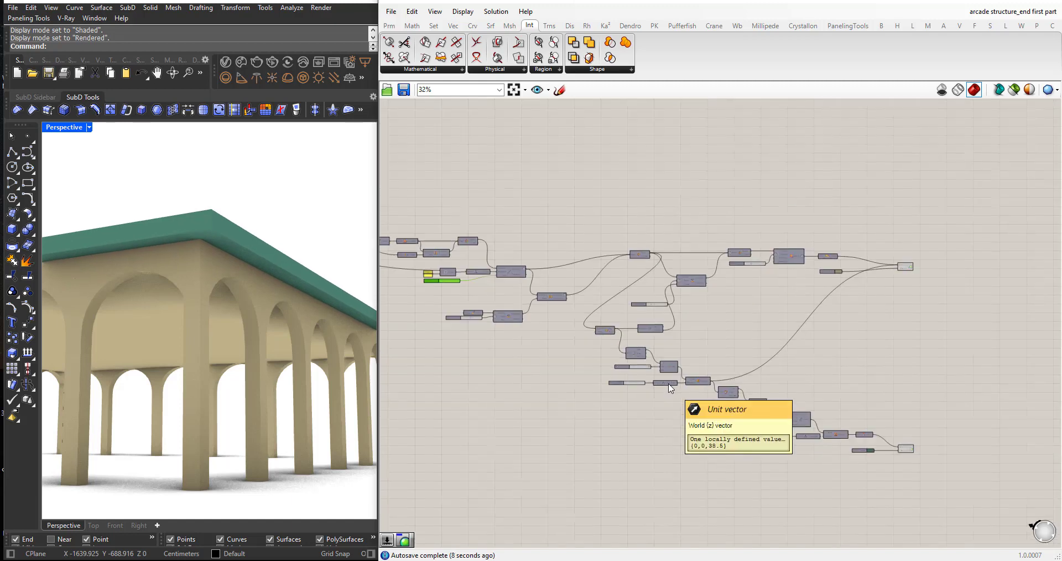
scroll(650, 299, up, 3)
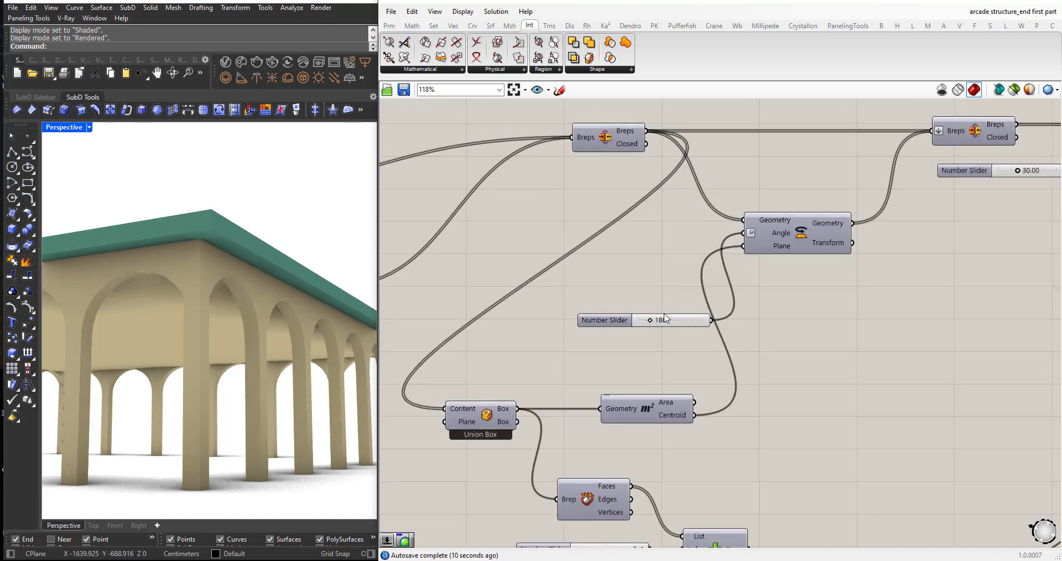
scroll(666, 318, down, 3)
scroll(296, 312, down, 5)
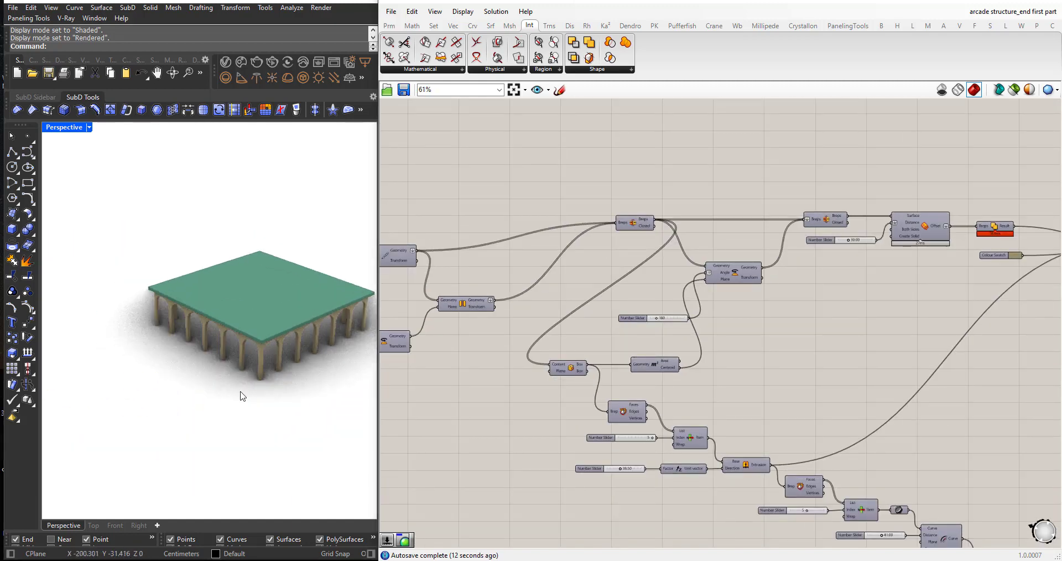
scroll(233, 393, down, 3)
scroll(287, 365, up, 7)
right_drag(287, 367, 278, 341)
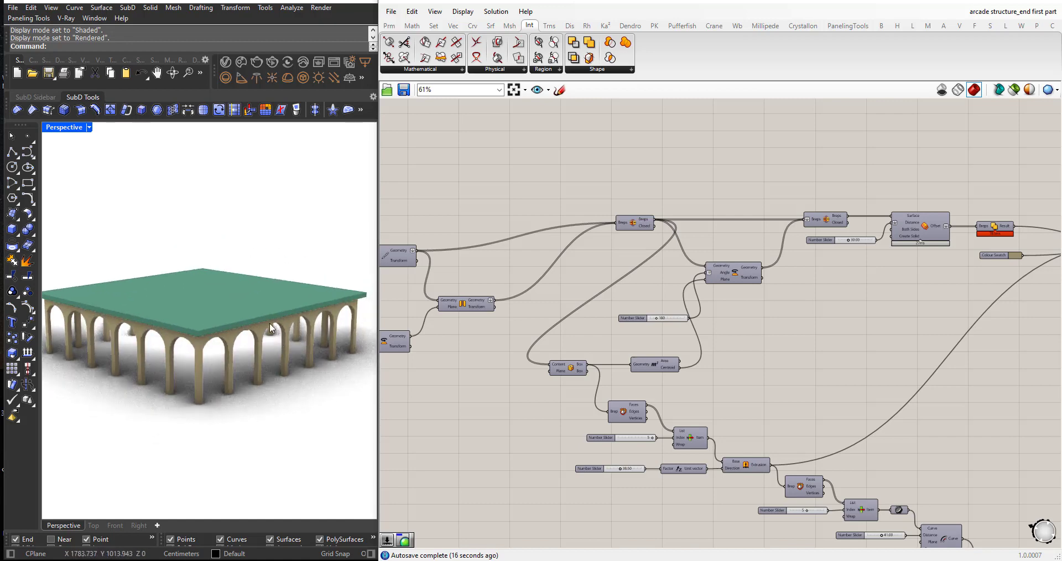
right_drag(245, 341, 244, 347)
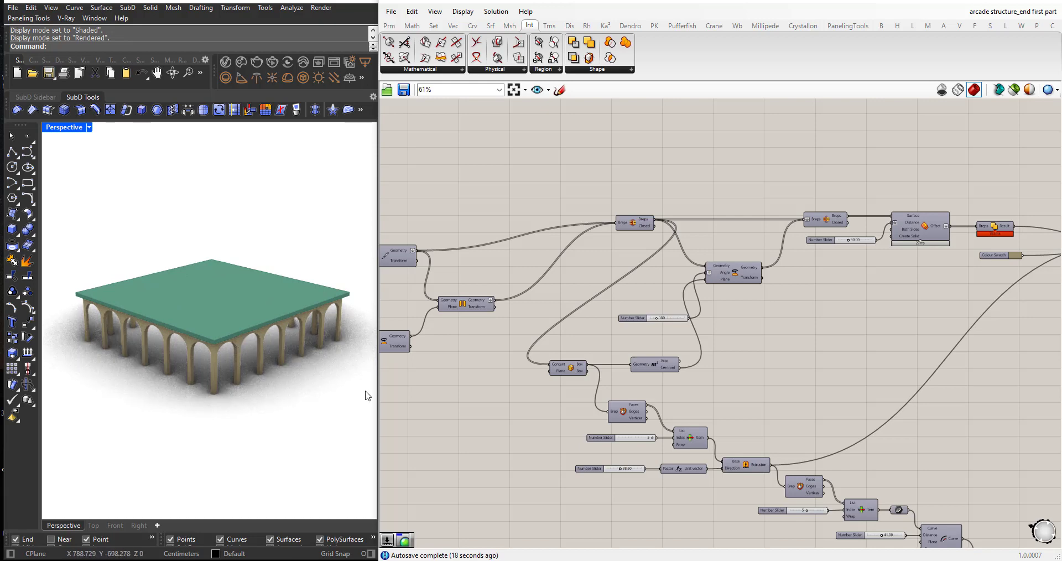